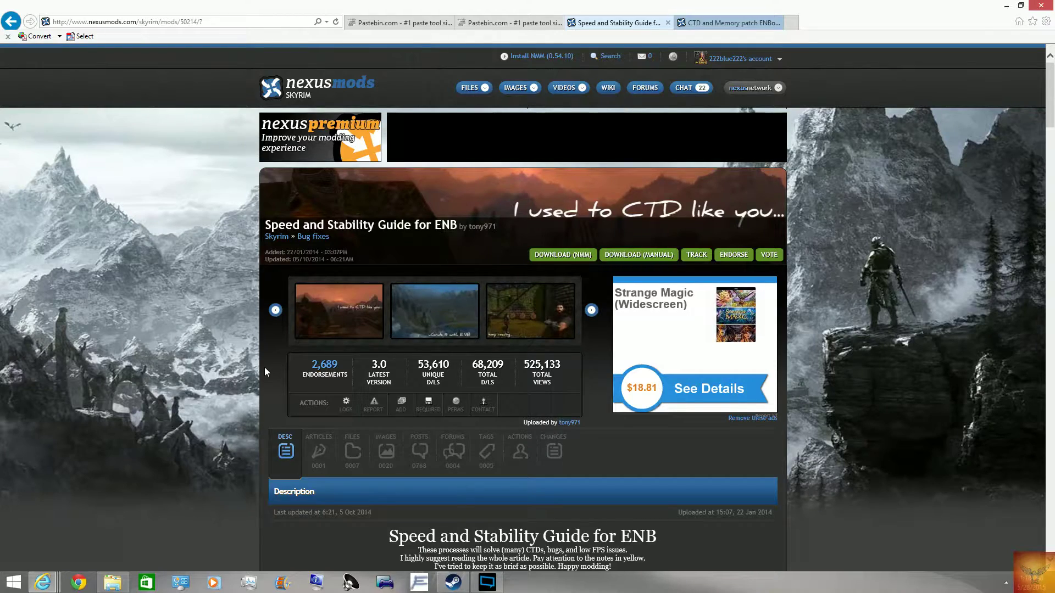
- Scroll down the Speed and Stability Guide for ENB to read its Description and setup sections
scroll(264, 368, "down", 3)
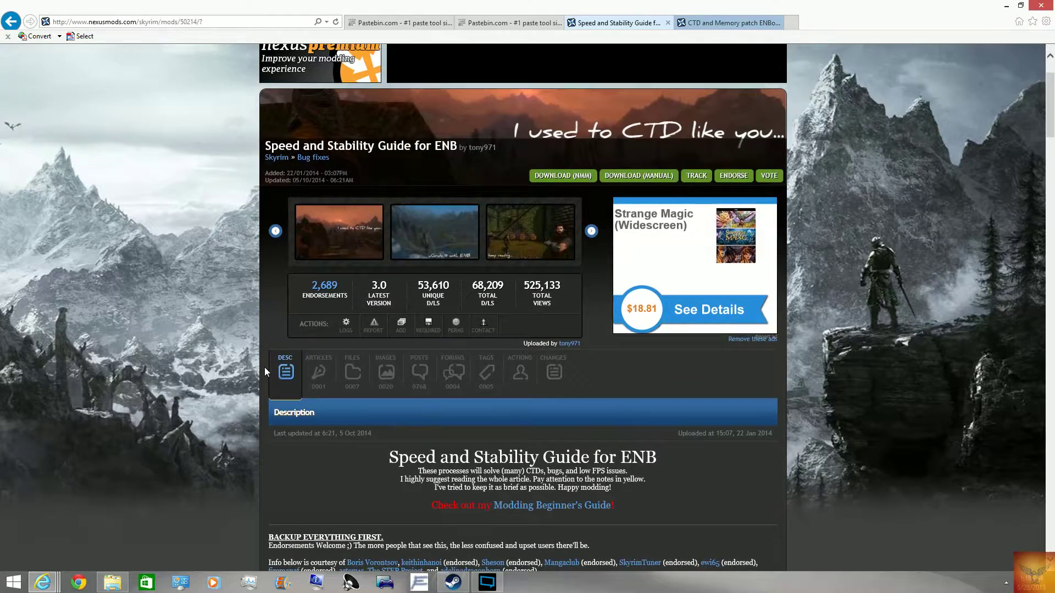
scroll(266, 364, "down", 9)
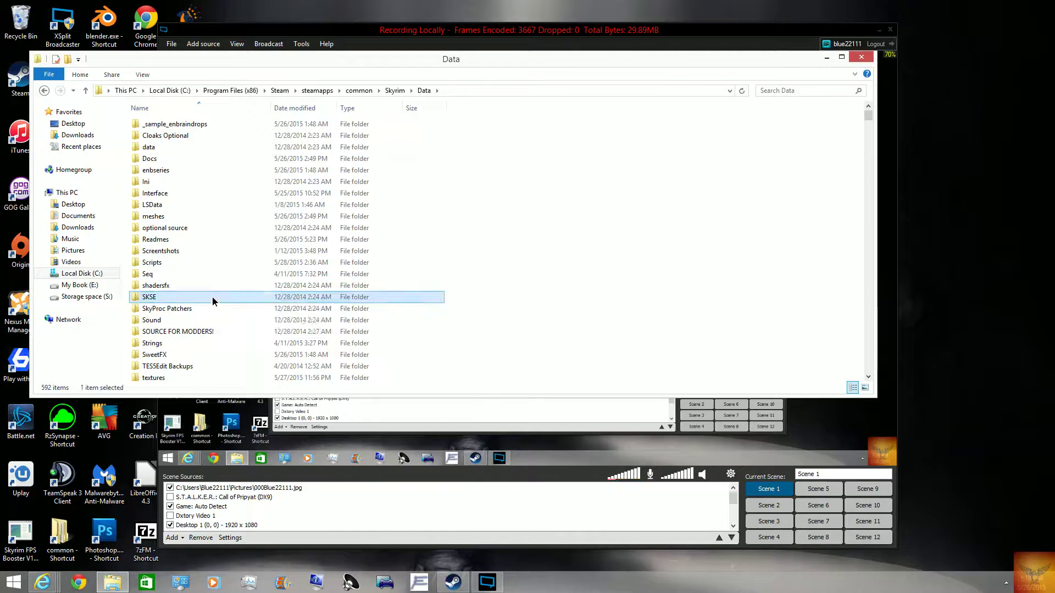
- Navigate into Skyrim's Data\SKSE folder and select SKSE.ini
double_click(213, 298)
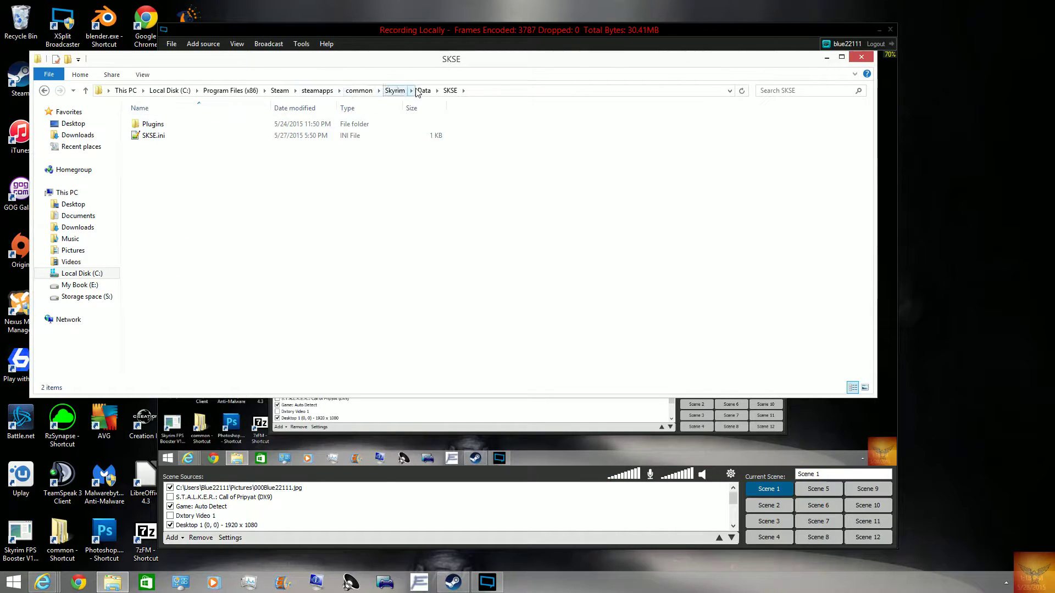
left_click(395, 90)
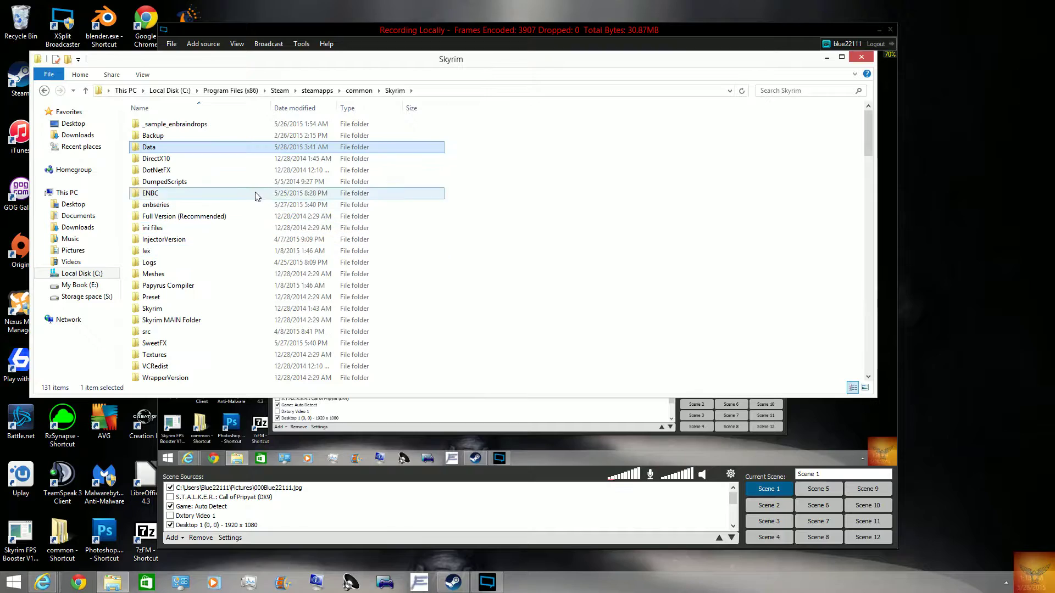
double_click(161, 148)
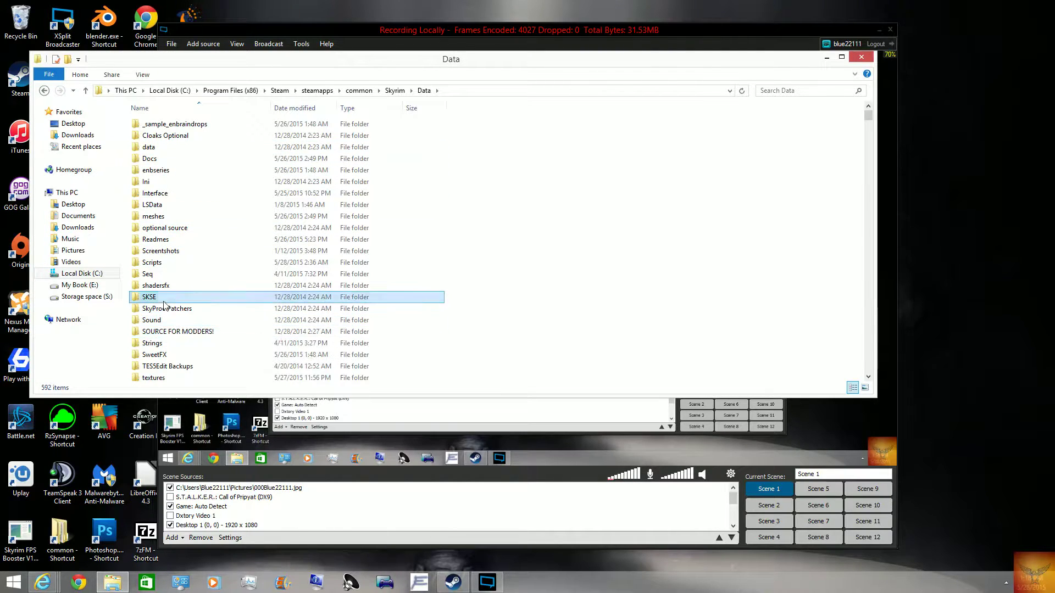
double_click(176, 297)
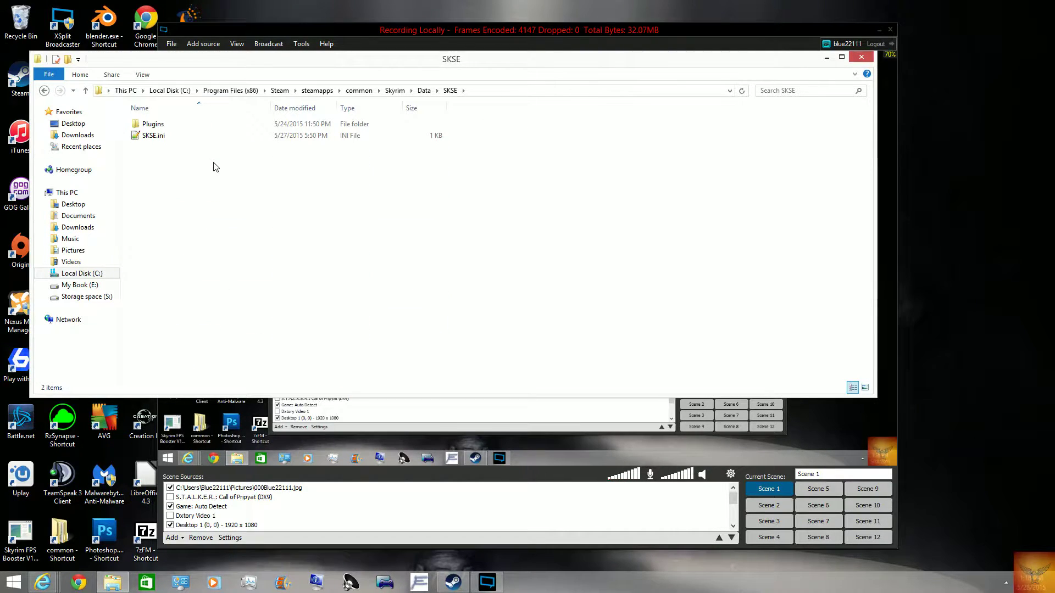
left_click(169, 136)
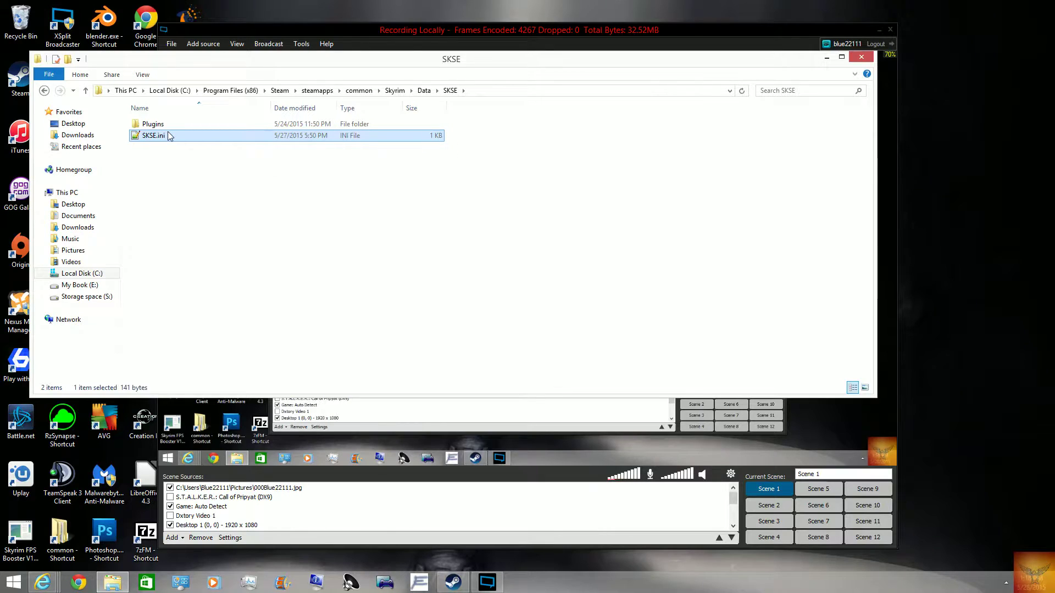
- Create a new text document there named SKSE, stripping the .txt extension and confirming the change
right_click(201, 159)
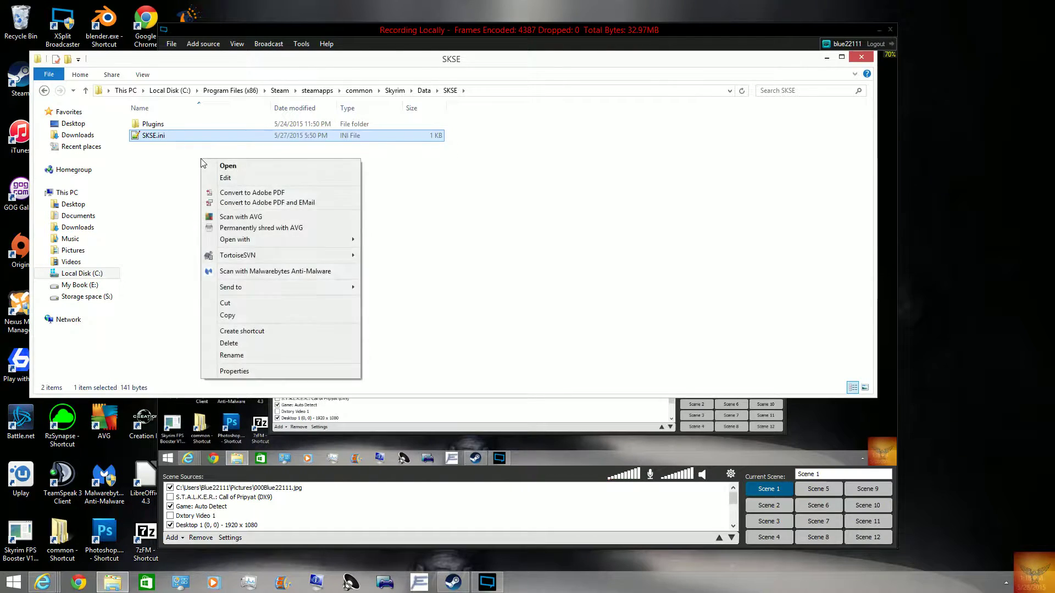
right_click(181, 156)
mouse_move(247, 316)
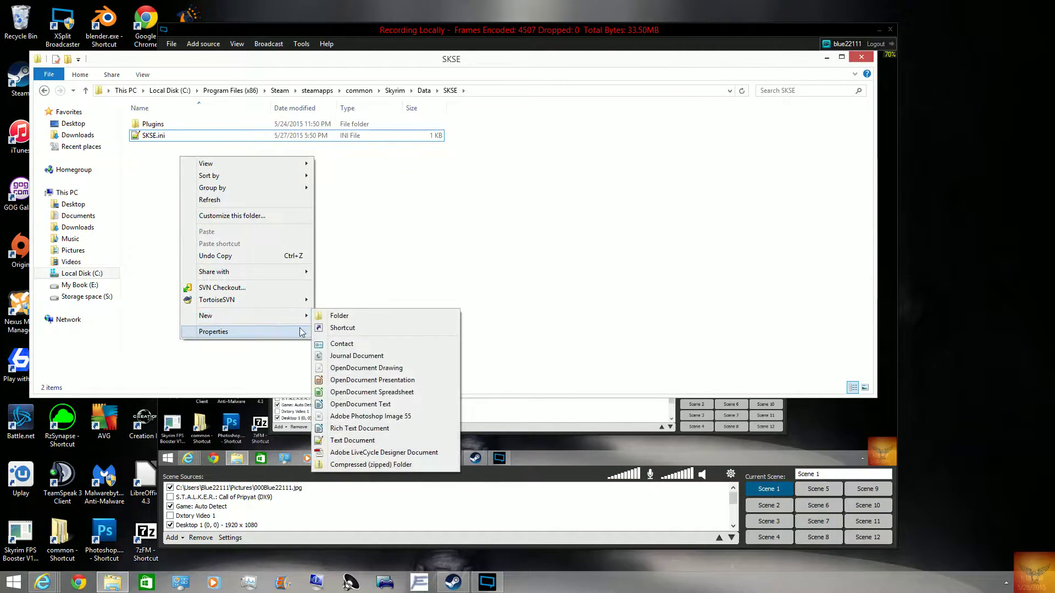
left_click(352, 442)
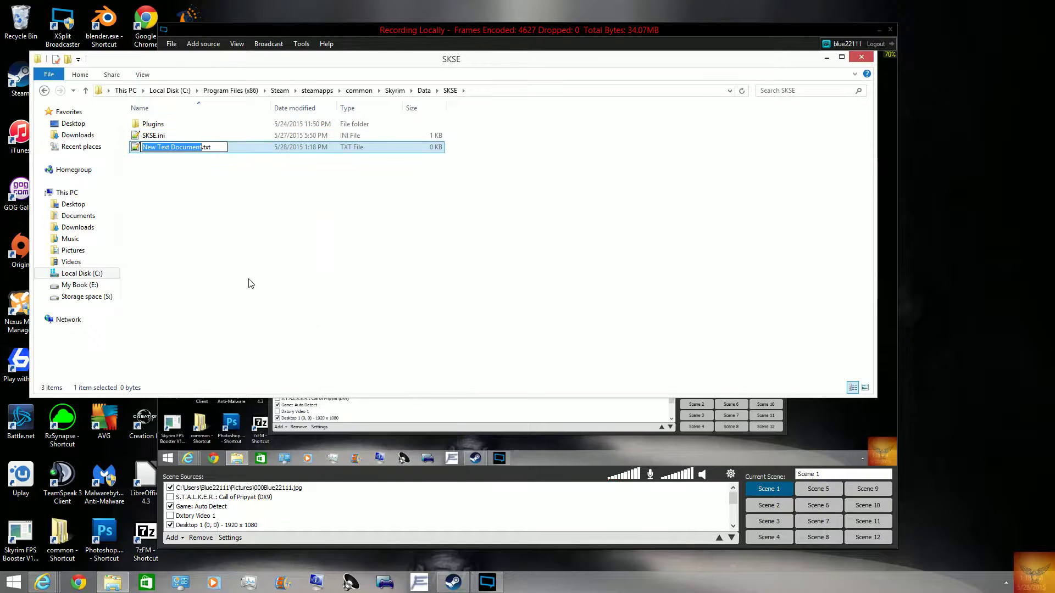
type("SKSE")
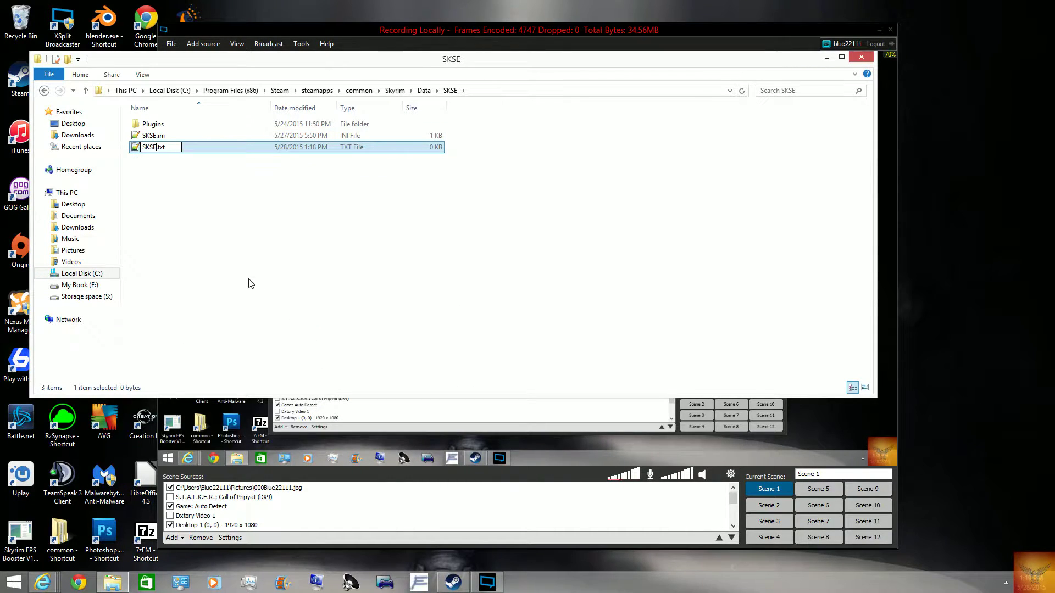
key("BackSpace")
type("E")
key("Delete")
key("Delete")
key("Delete")
key("Delete")
key("Return")
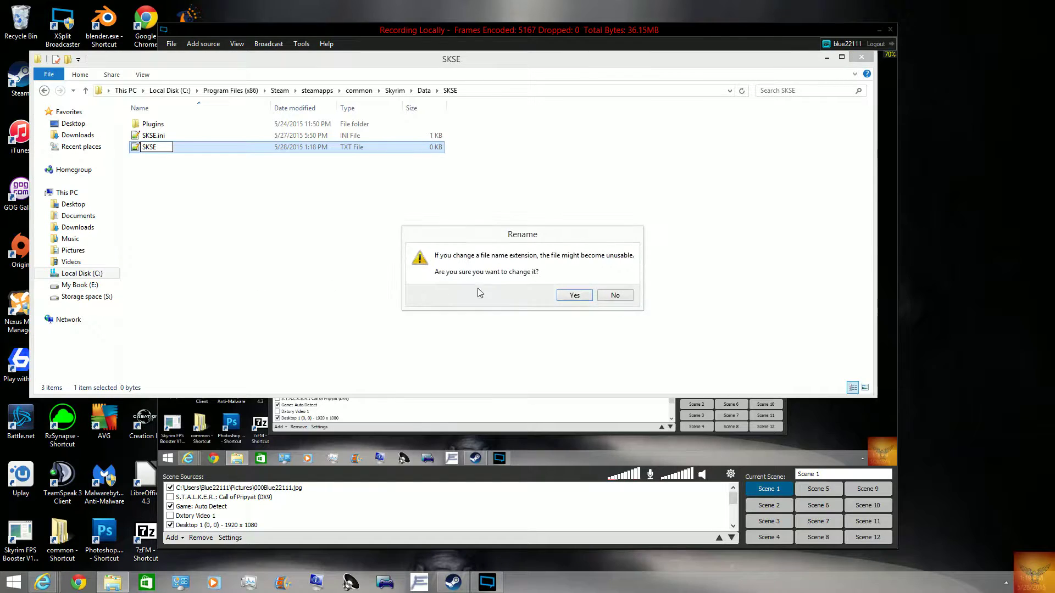
left_click(574, 296)
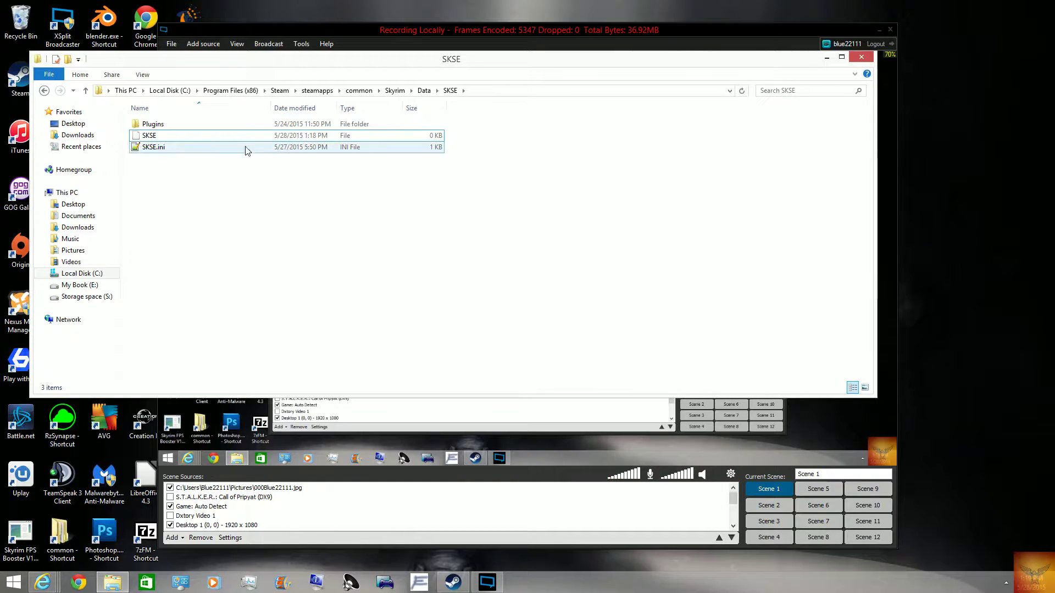
- Rename the extensionless SKSE file to SKSE.lua
right_click(224, 141)
left_click(282, 275)
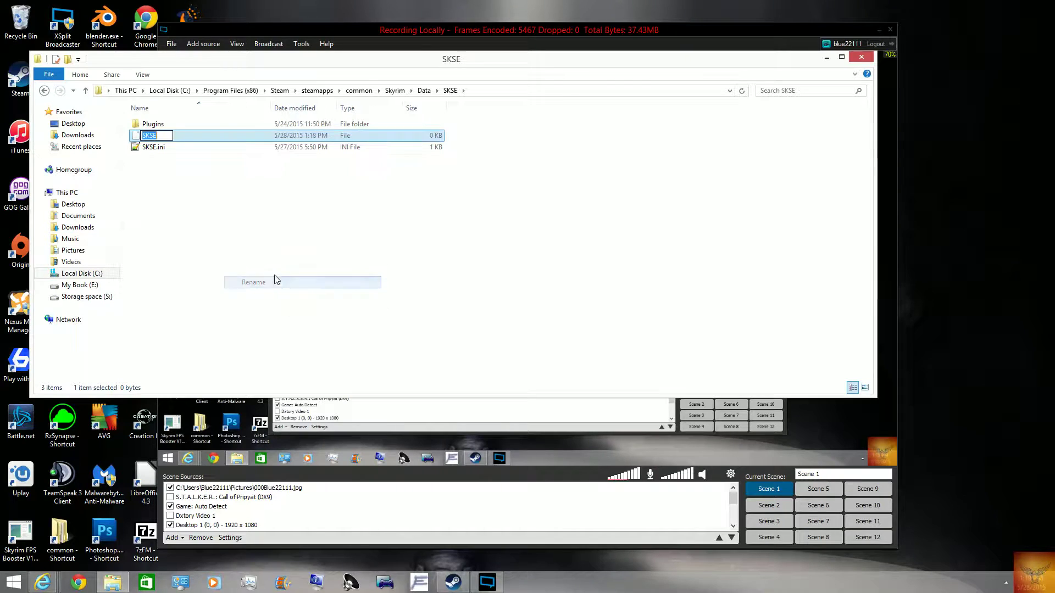
right_click(160, 134)
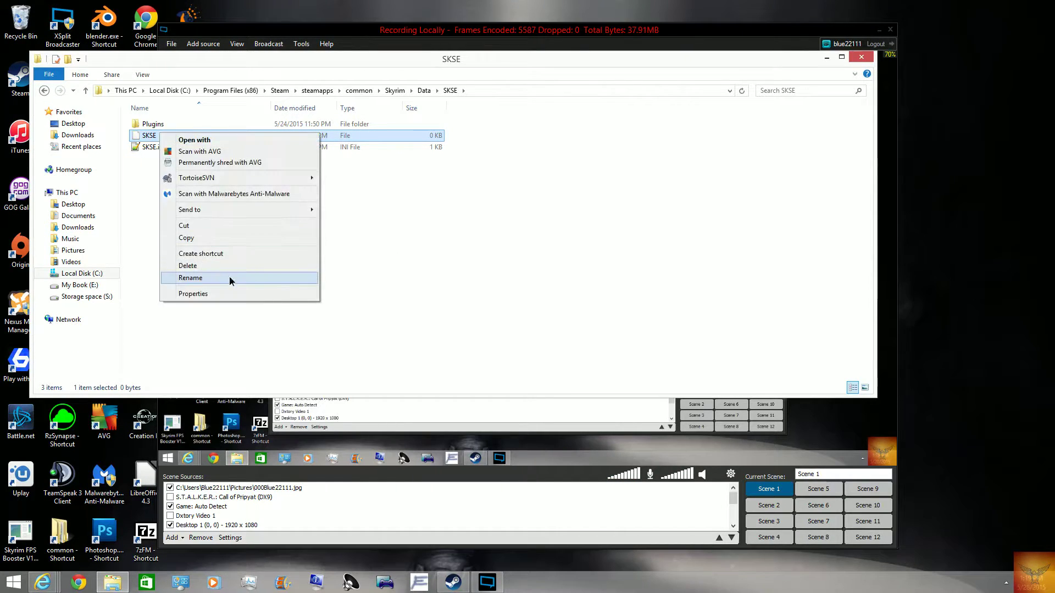
left_click(245, 279)
left_click(165, 134)
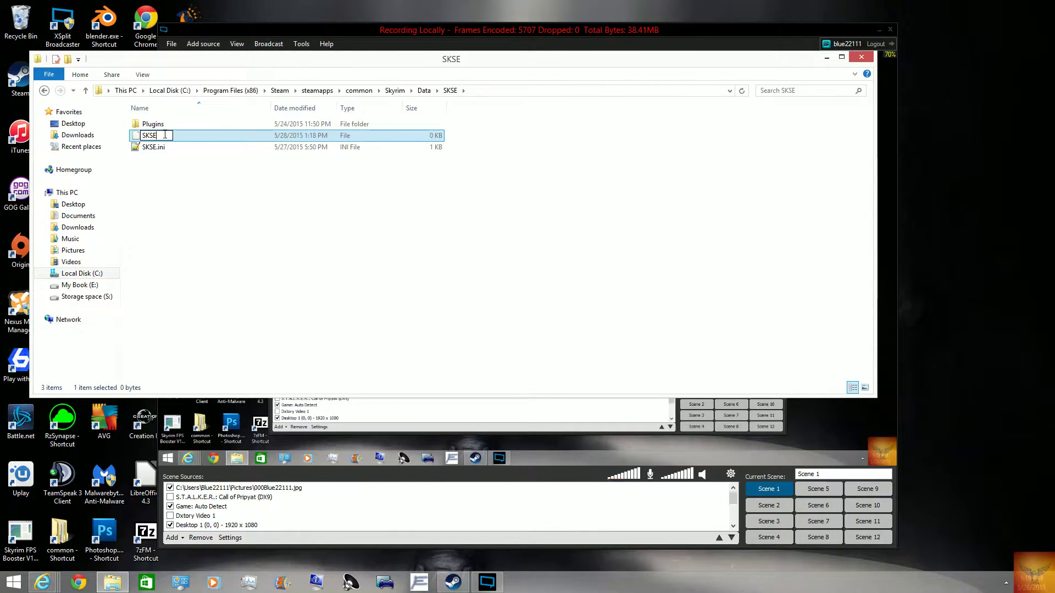
type(".lua")
left_click(226, 289)
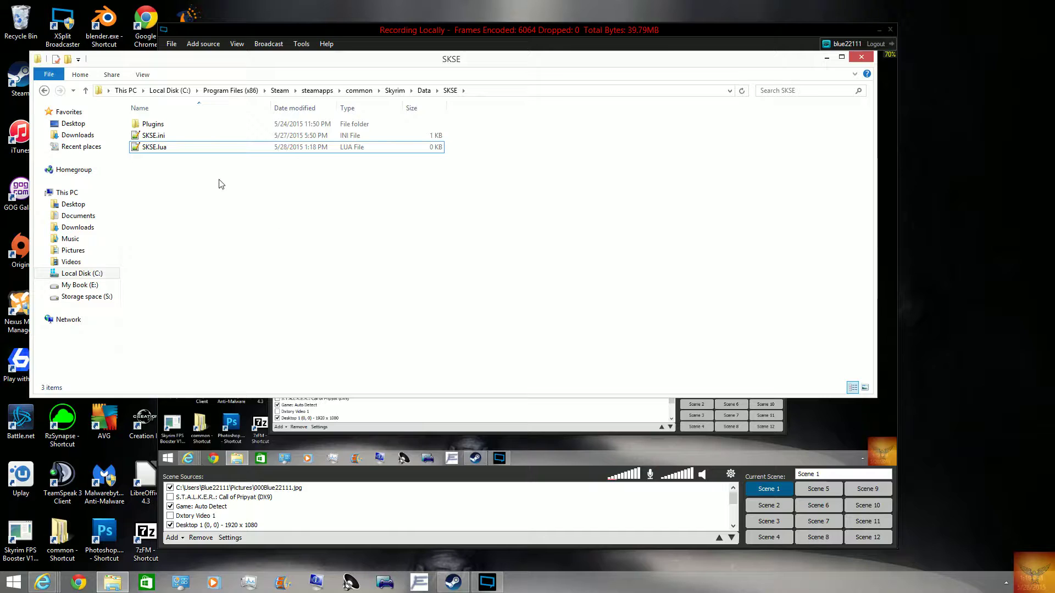
- Delete SKSE.lua, leaving SKSE.ini selected in the folder
left_click(173, 150)
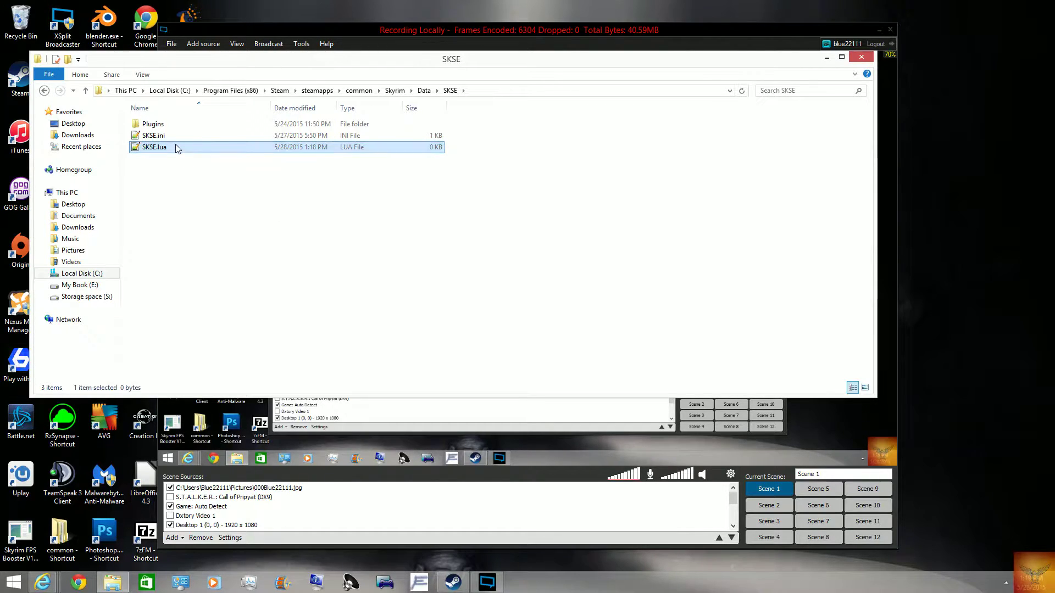
key("Delete")
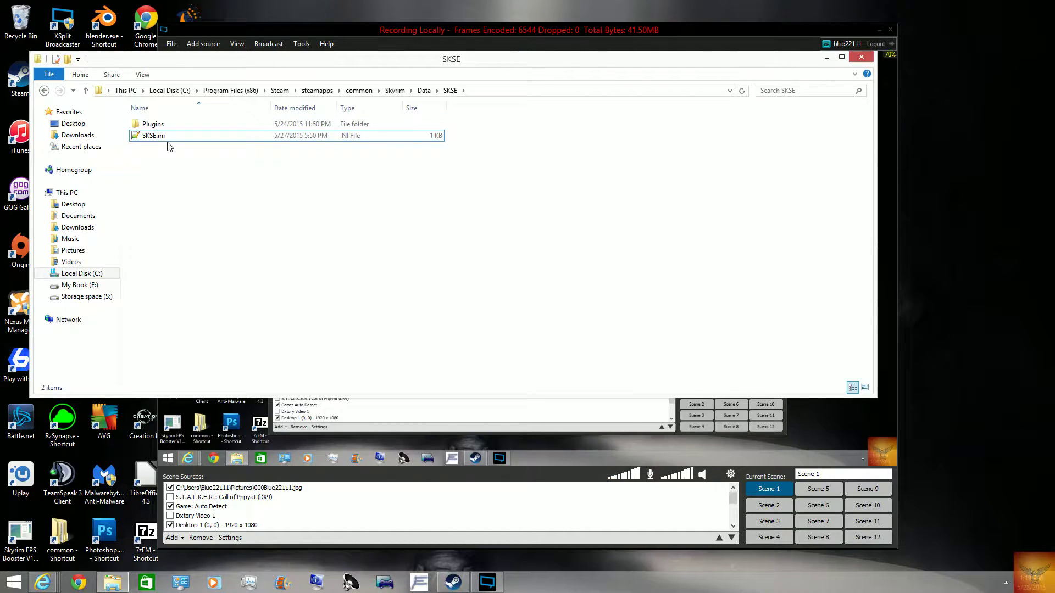
left_click(167, 134)
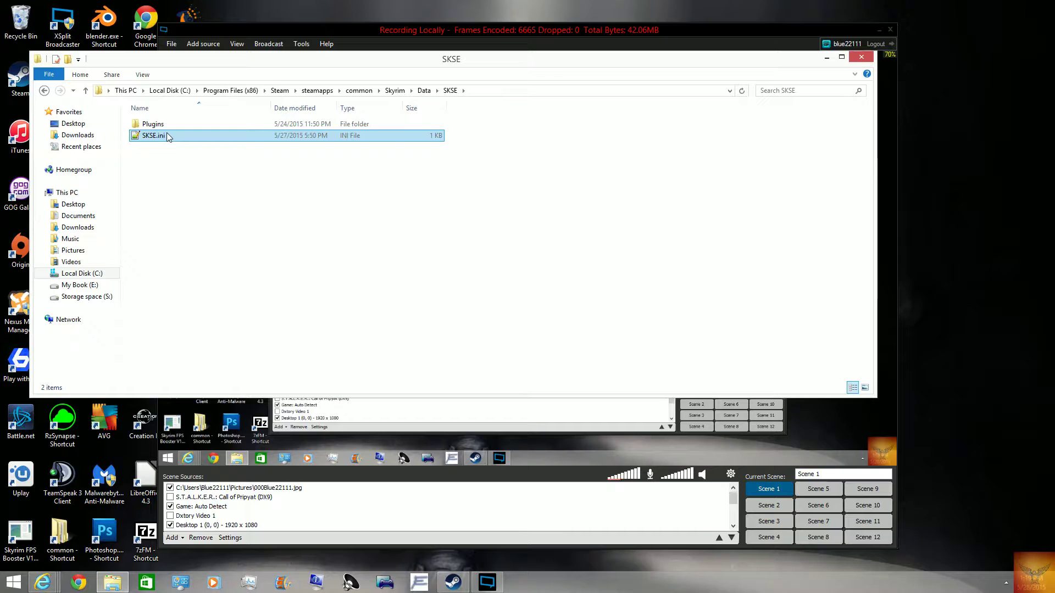
- Open SKSE.ini in Notepad++ and select all lines, from [General] through GiveFirstBornToSheson=1
double_click(167, 134)
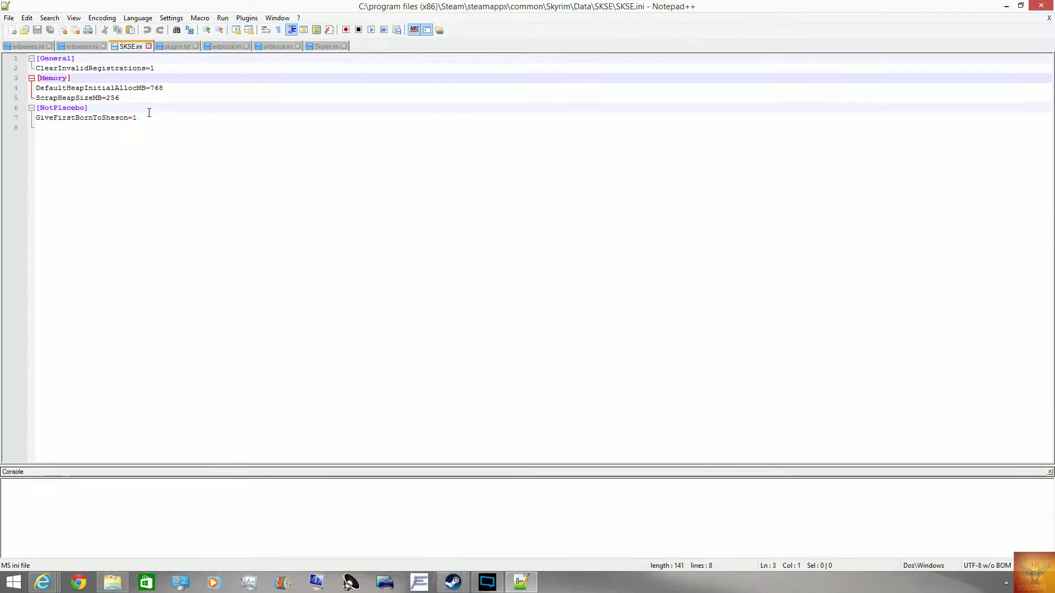
left_click(137, 132)
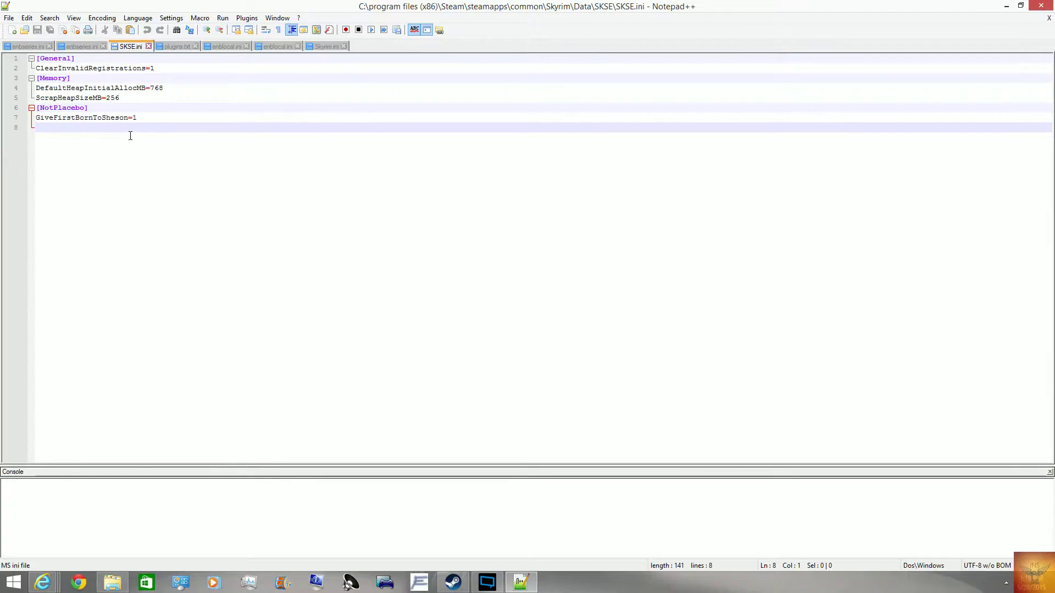
left_click_drag(138, 132, 36, 58)
left_click(129, 142)
left_click_drag(45, 120, 140, 117)
left_click(131, 136)
key("shift+Up")
key("shift+Up")
key("shift+Up")
key("shift+Up")
key("shift+Up")
key("shift+Up")
key("shift+Up")
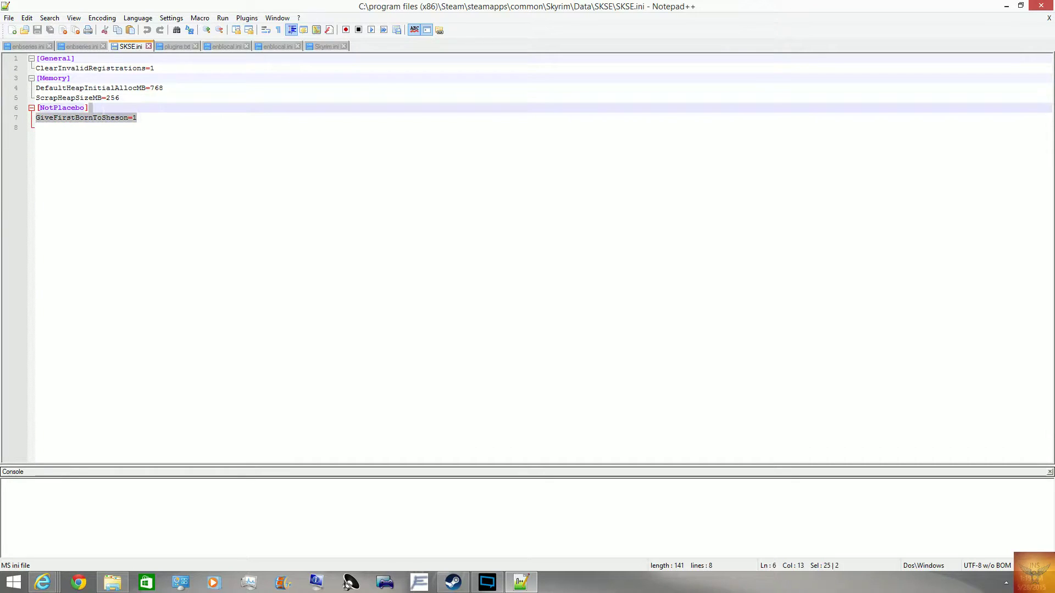
left_click(86, 131)
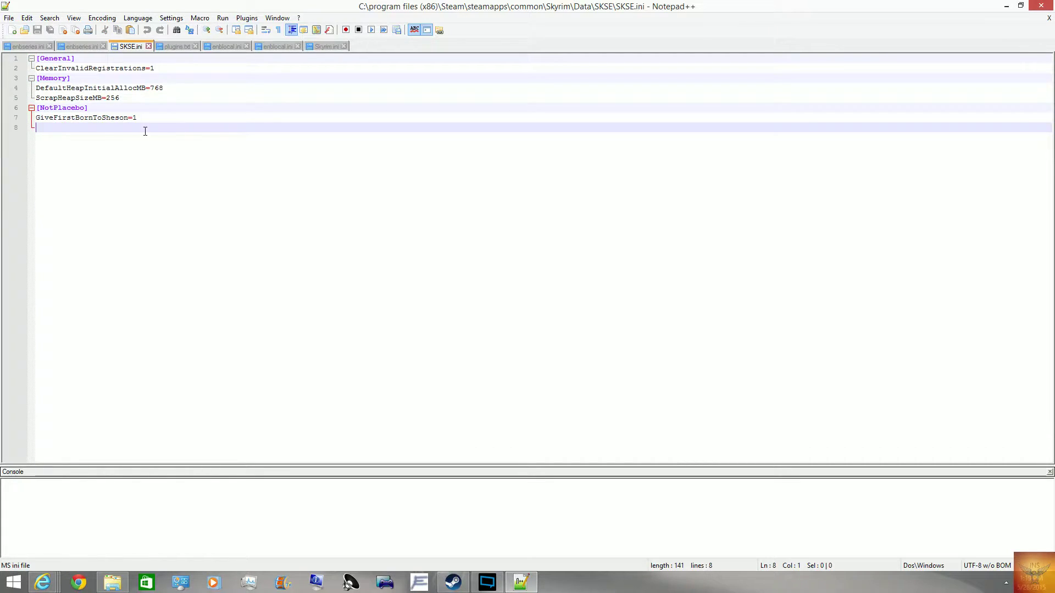
key("shift+Up")
key("shift+Up")
key("shift+Up")
key("shift+Up")
key("shift+Up")
key("shift+Up")
key("shift+Up")
key("ctrl+c")
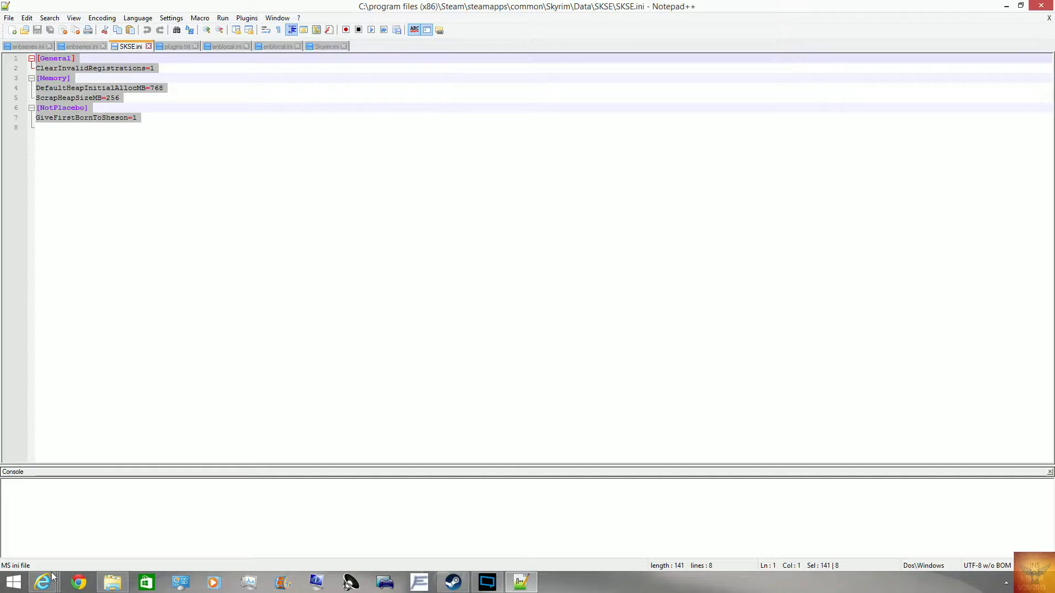
- Paste the SKSE.ini text into a new Pastebin paste and publish it
mouse_move(43, 581)
left_click(48, 539)
key("ctrl+v")
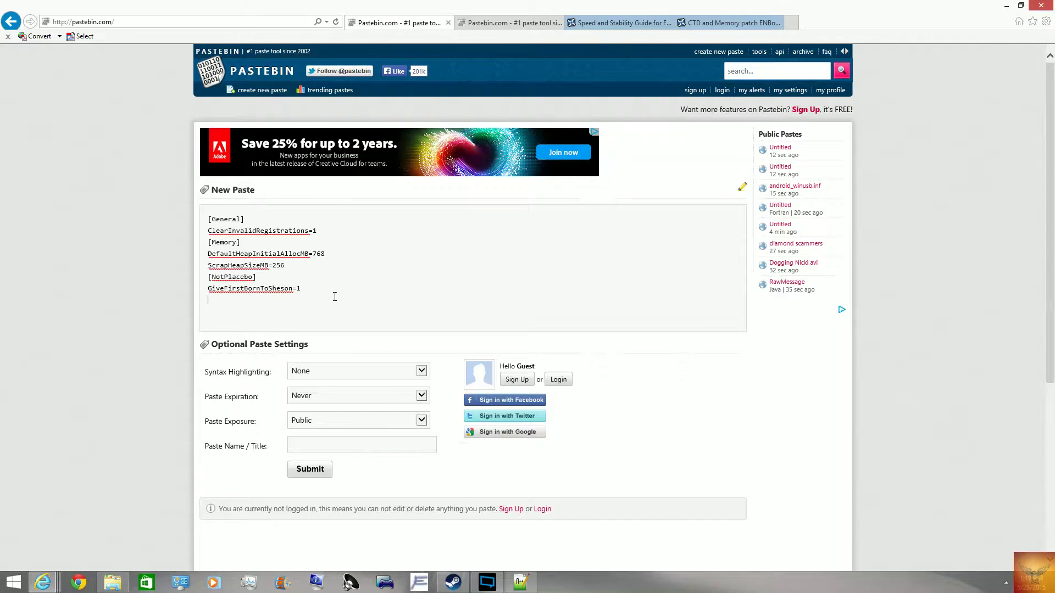
scroll(308, 325, "down", 1)
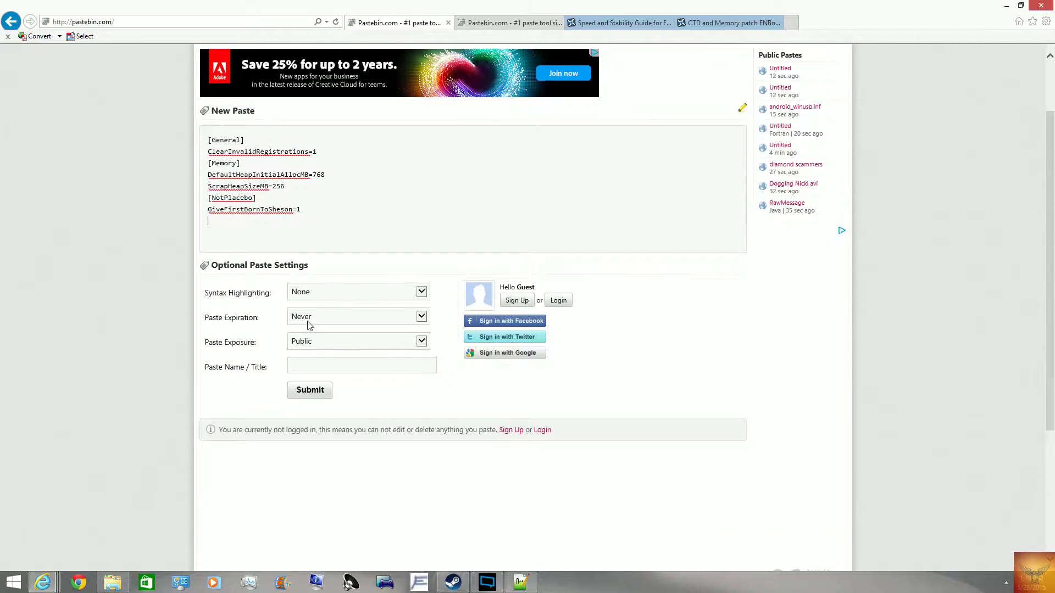
left_click(300, 393)
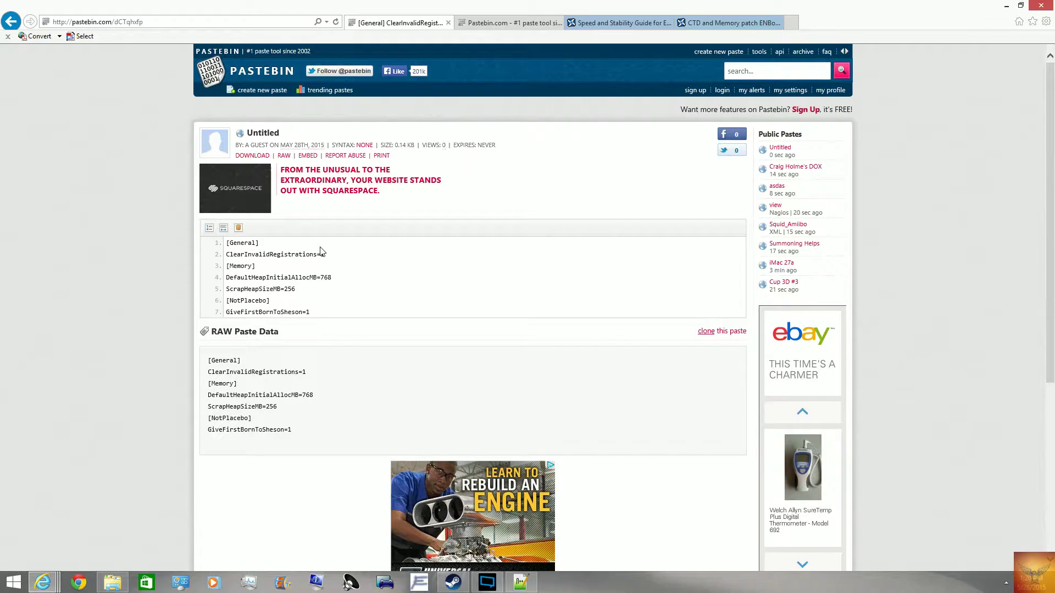
- Review the published paste's text, then minimize the browser
left_click_drag(331, 279, 290, 254)
left_click(291, 252)
left_click(1006, 6)
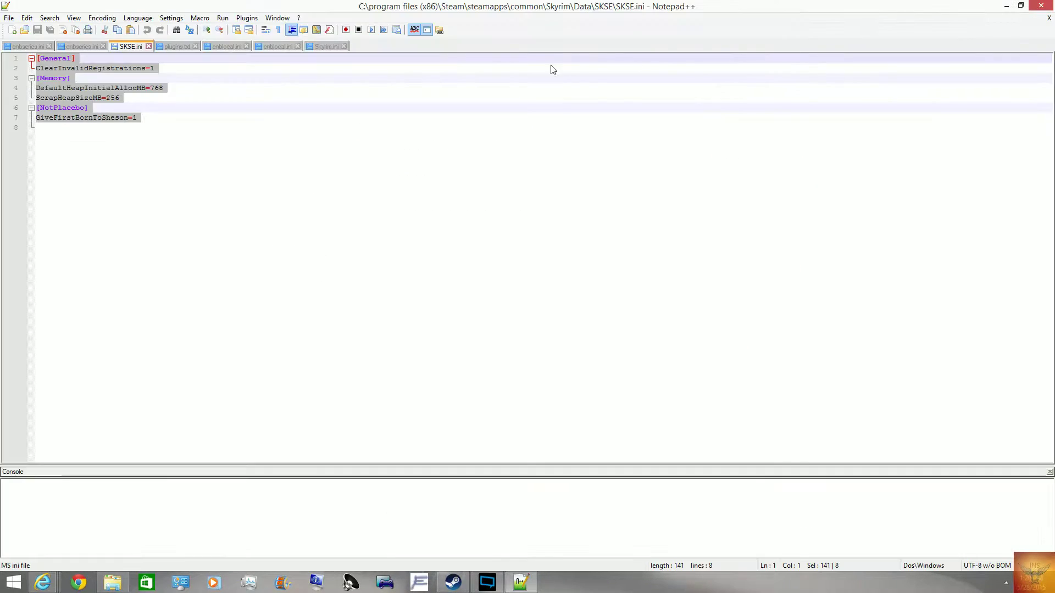
- Close SKSE.ini, then open enblocal.ini from the Skyrim game folder in Notepad++
left_click(1041, 5)
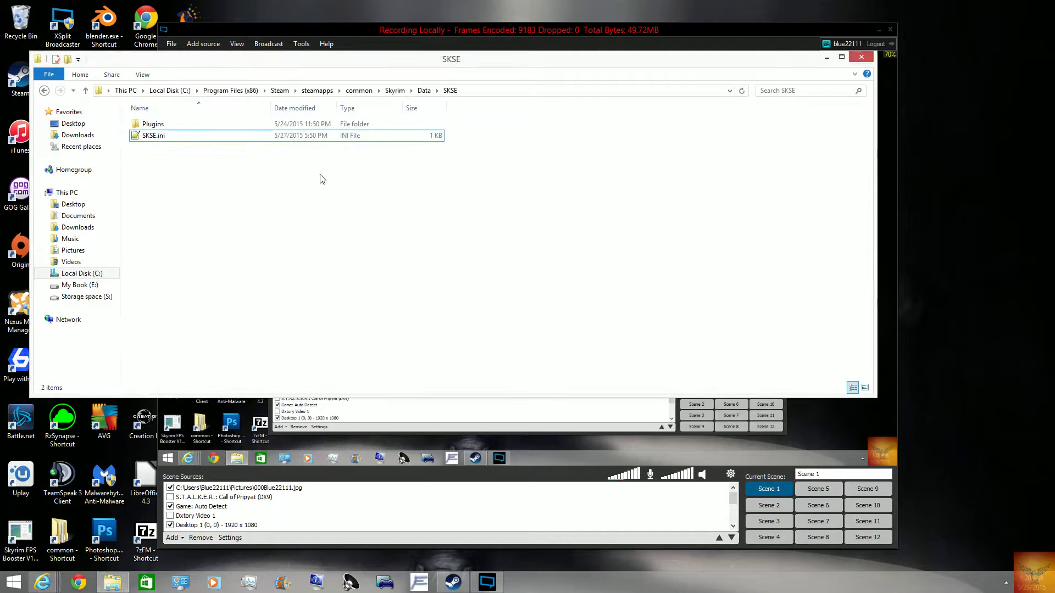
left_click(387, 93)
scroll(480, 268, "down", 8)
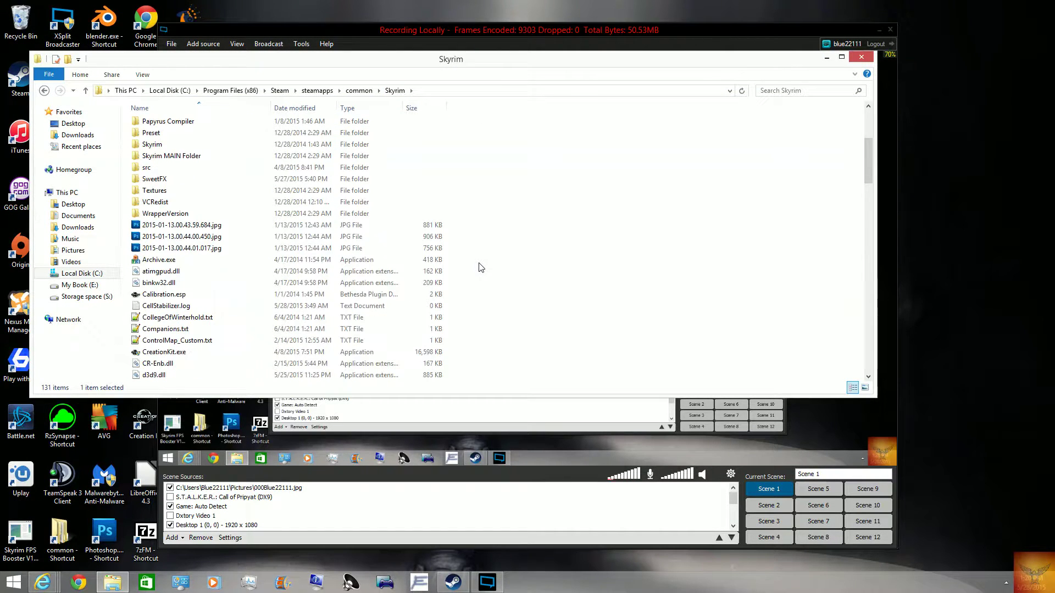
scroll(481, 268, "down", 1)
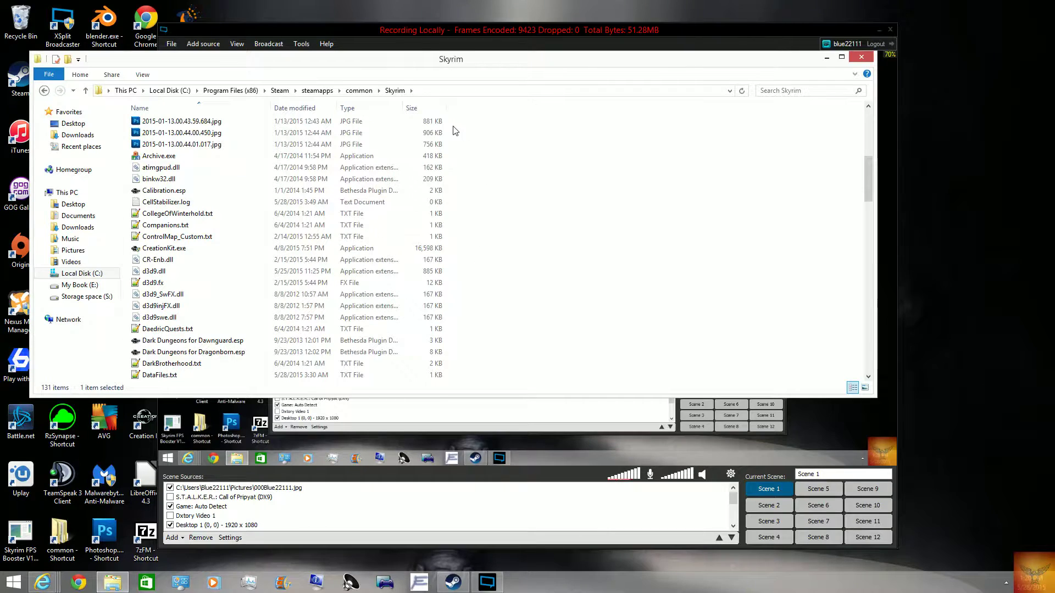
scroll(207, 335, "down", 3)
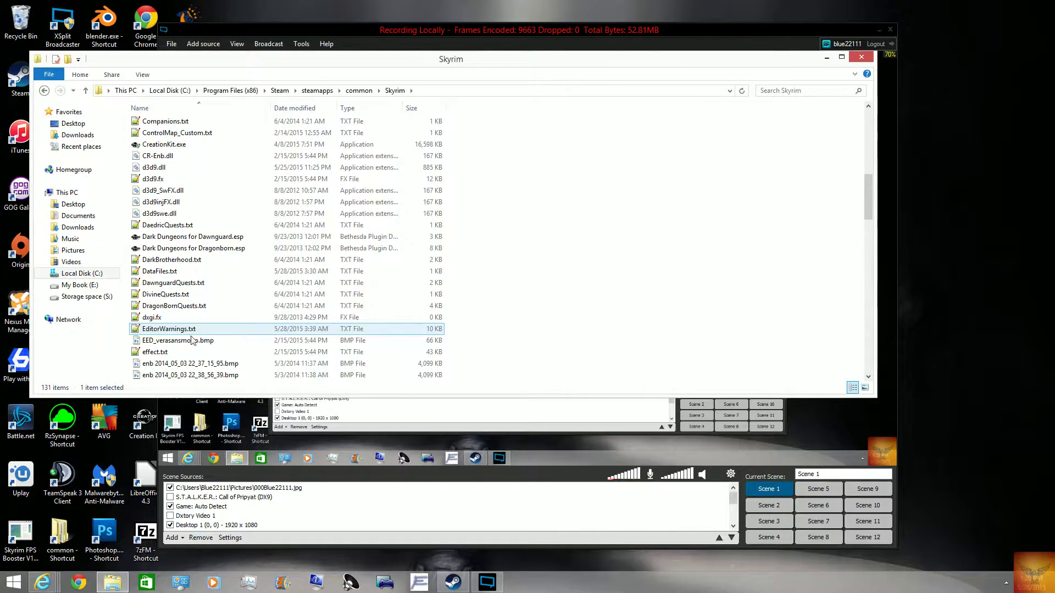
scroll(572, 295, "down", 5)
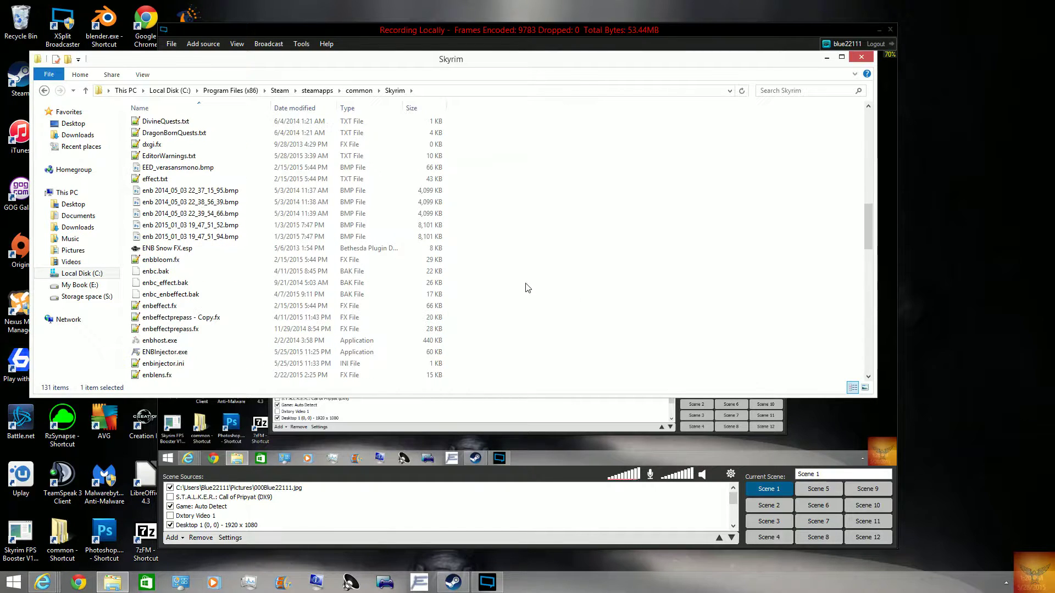
scroll(214, 335, "down", 2)
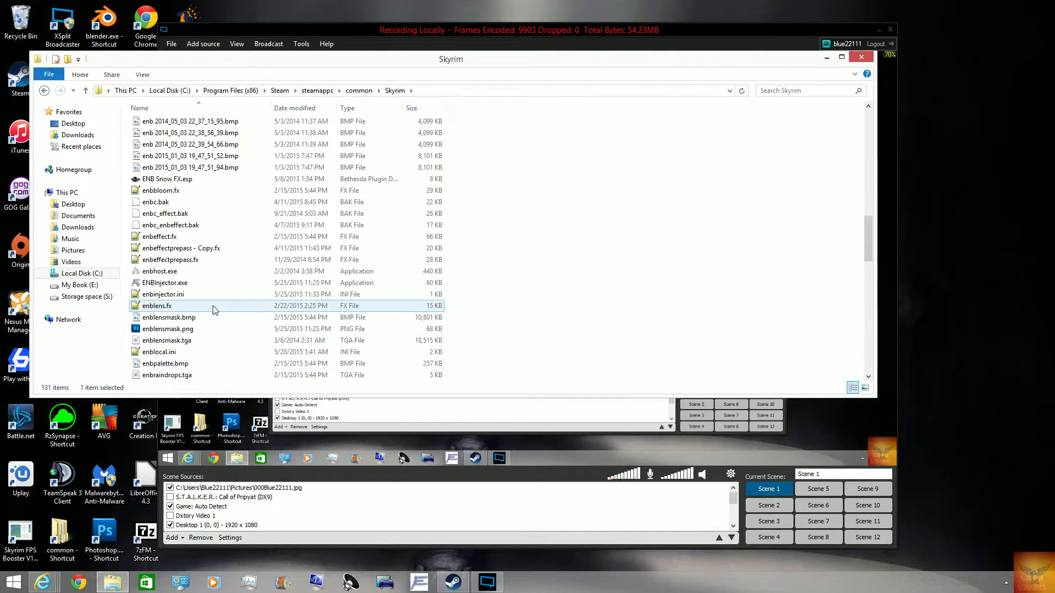
left_click(191, 354)
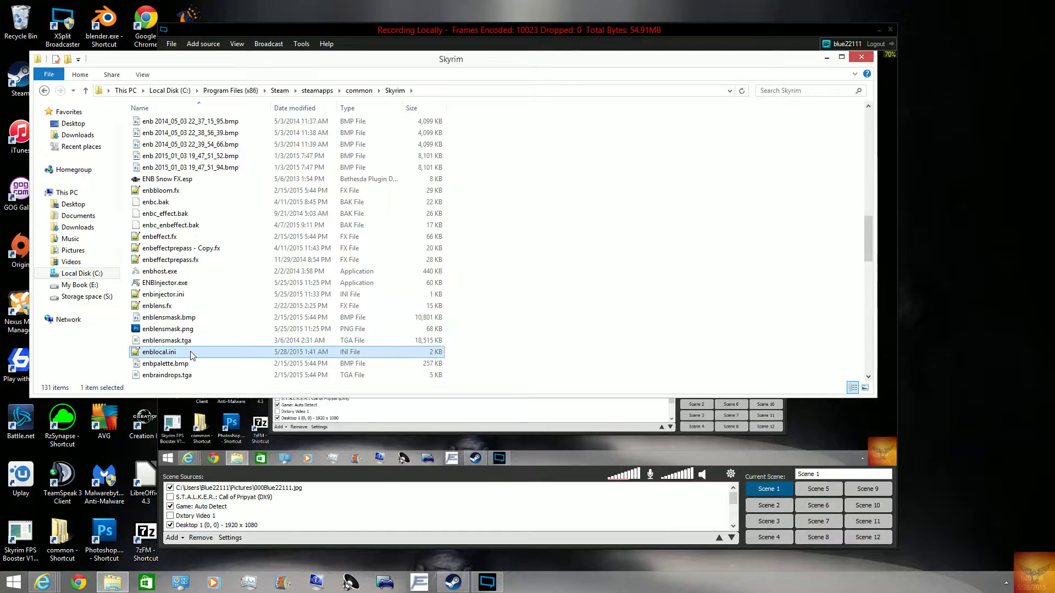
double_click(362, 351)
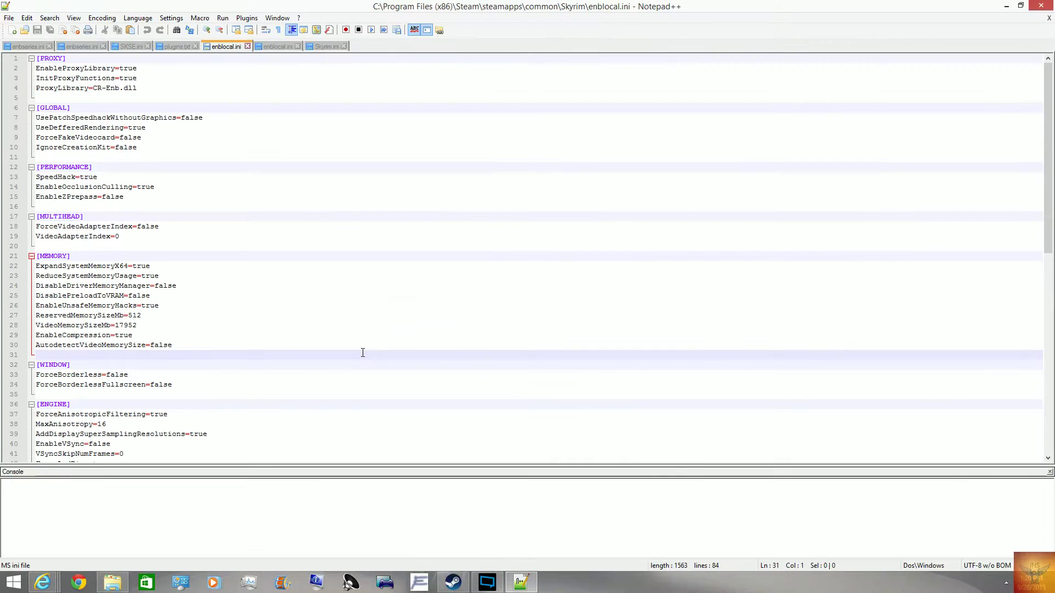
left_click(149, 146)
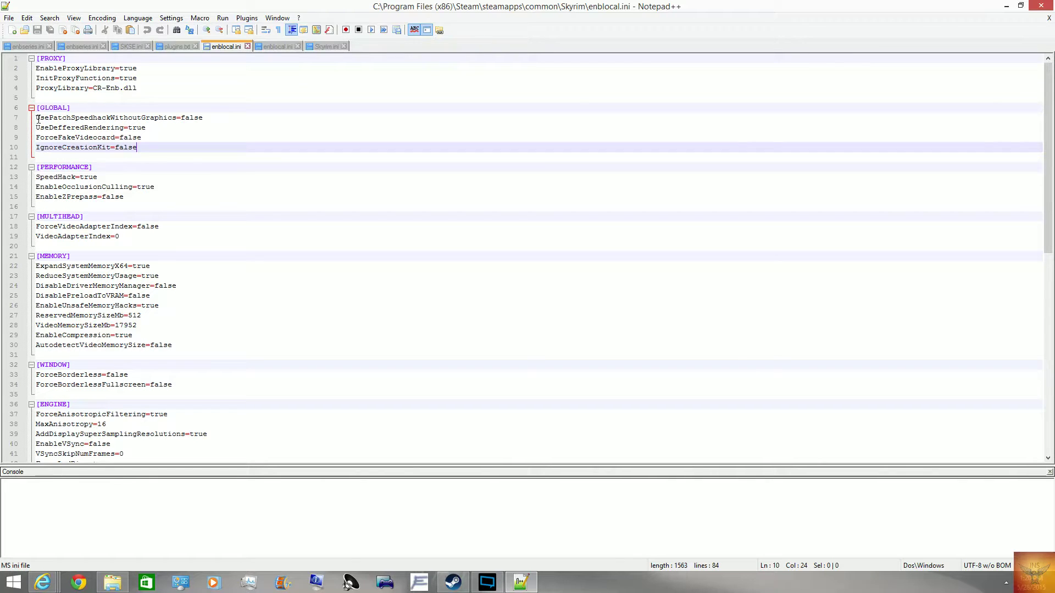
left_click_drag(35, 117, 224, 117)
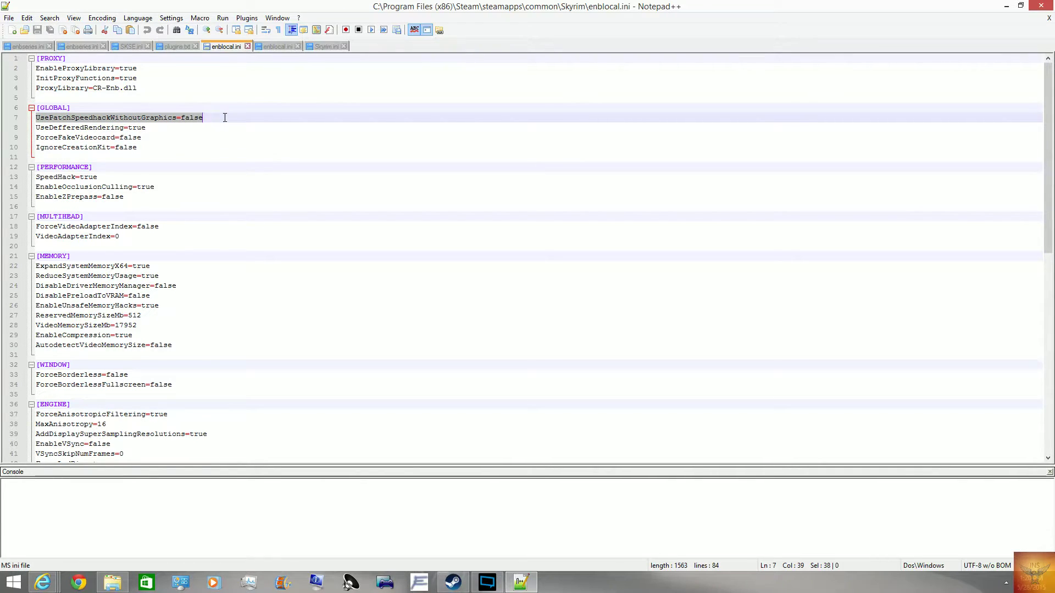
left_click(225, 117)
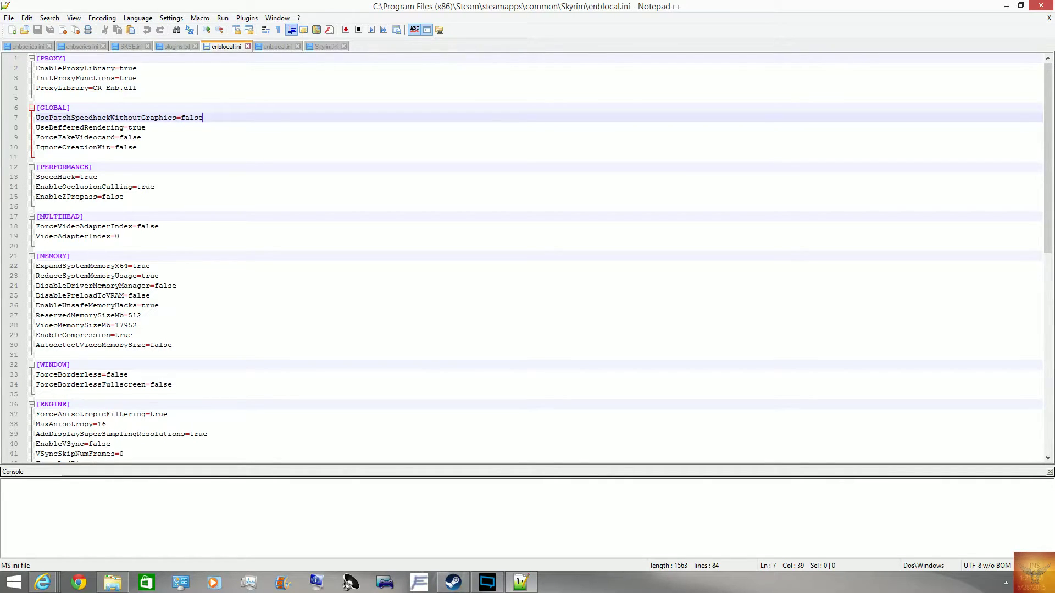
left_click_drag(102, 281, 165, 317)
scroll(165, 317, "down", 2)
left_click(164, 258)
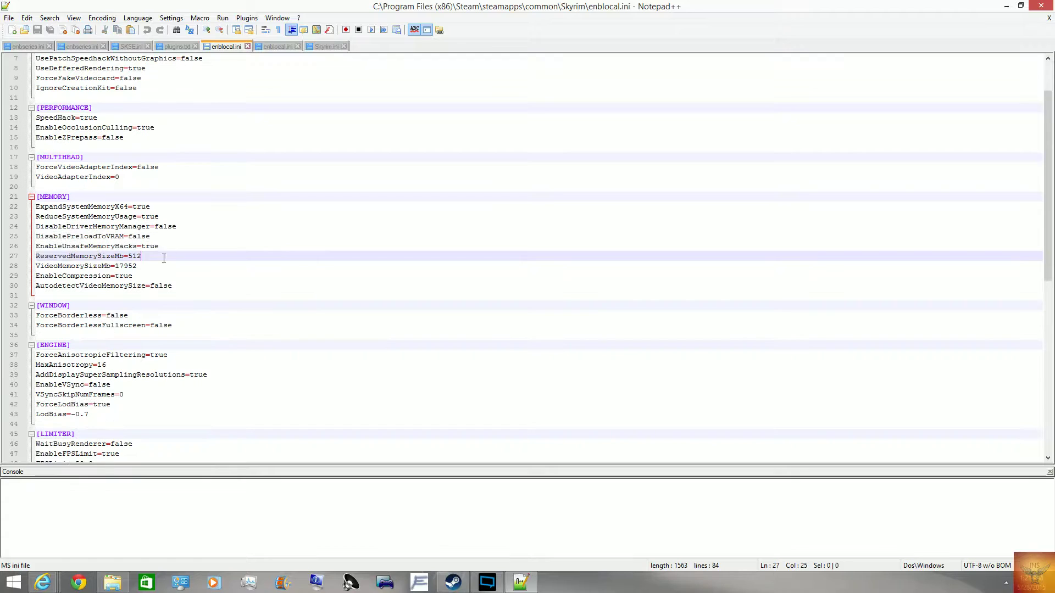
left_click(84, 201)
left_click(58, 207)
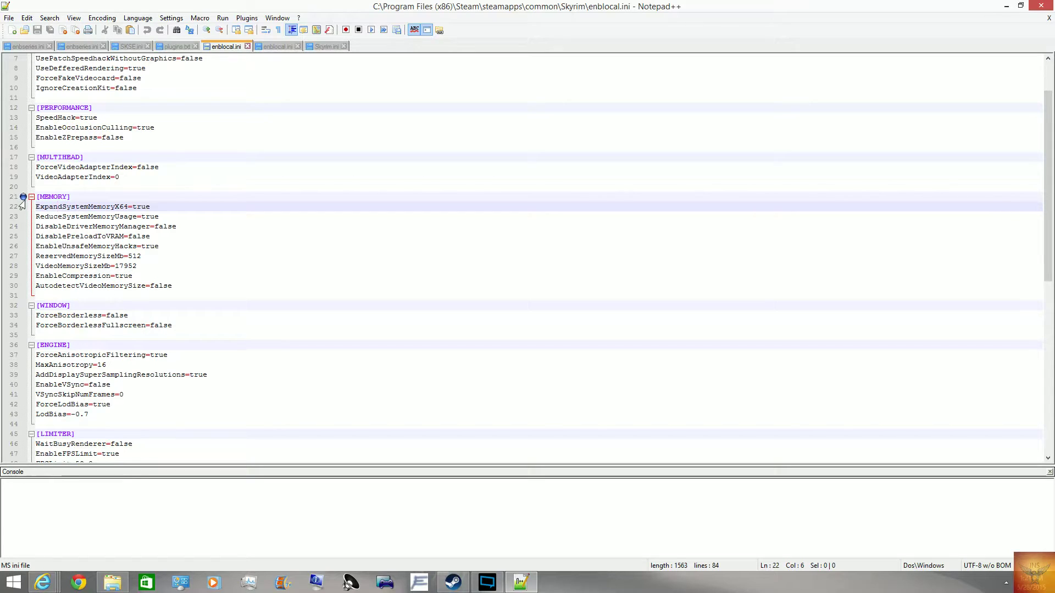
double_click(71, 208)
left_click(159, 238)
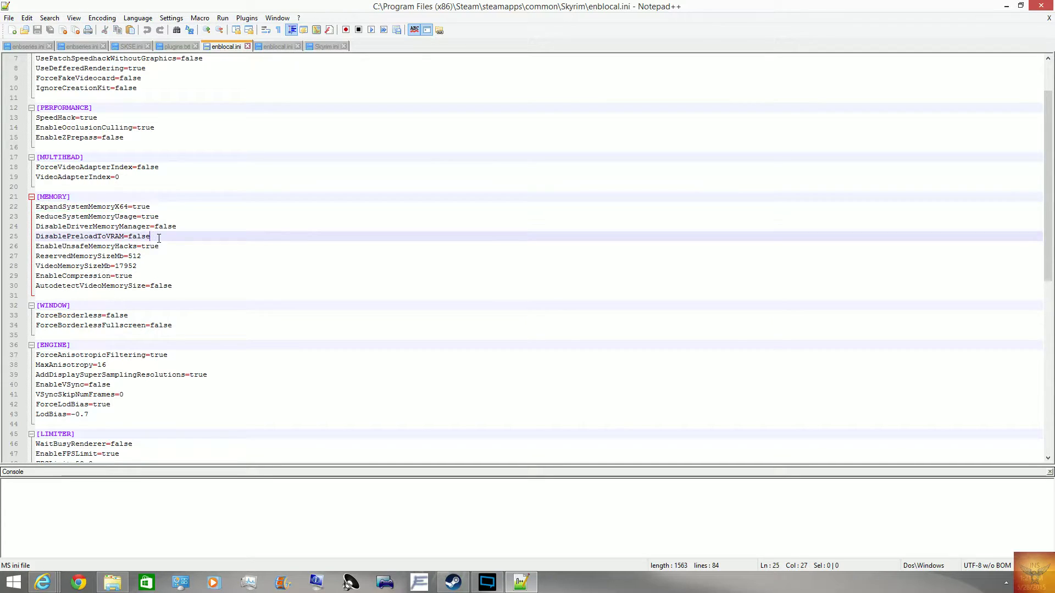
left_click_drag(135, 276, 99, 256)
left_click(92, 227)
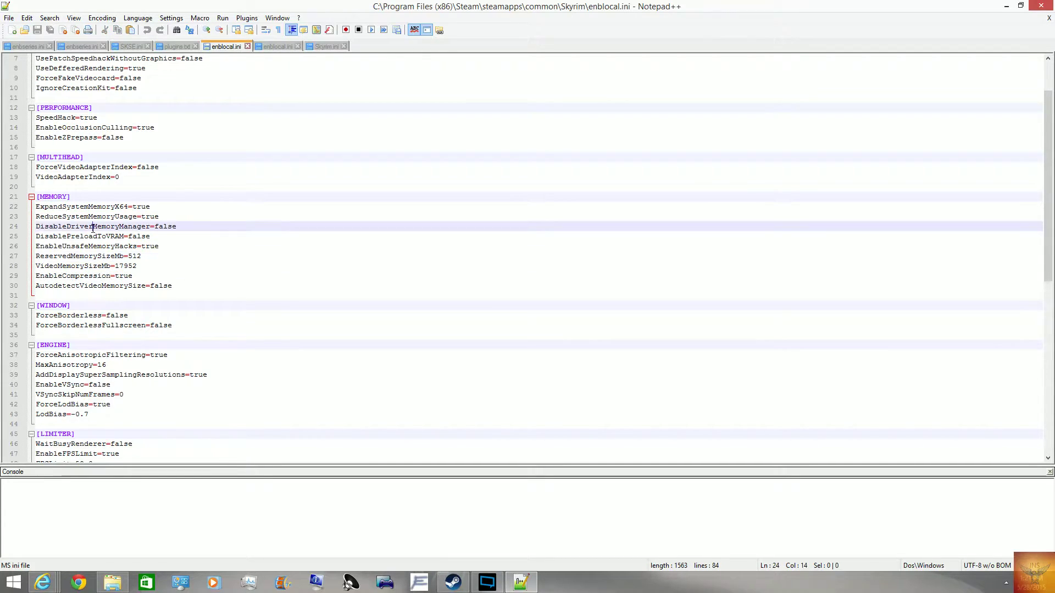
left_click_drag(61, 204, 35, 206)
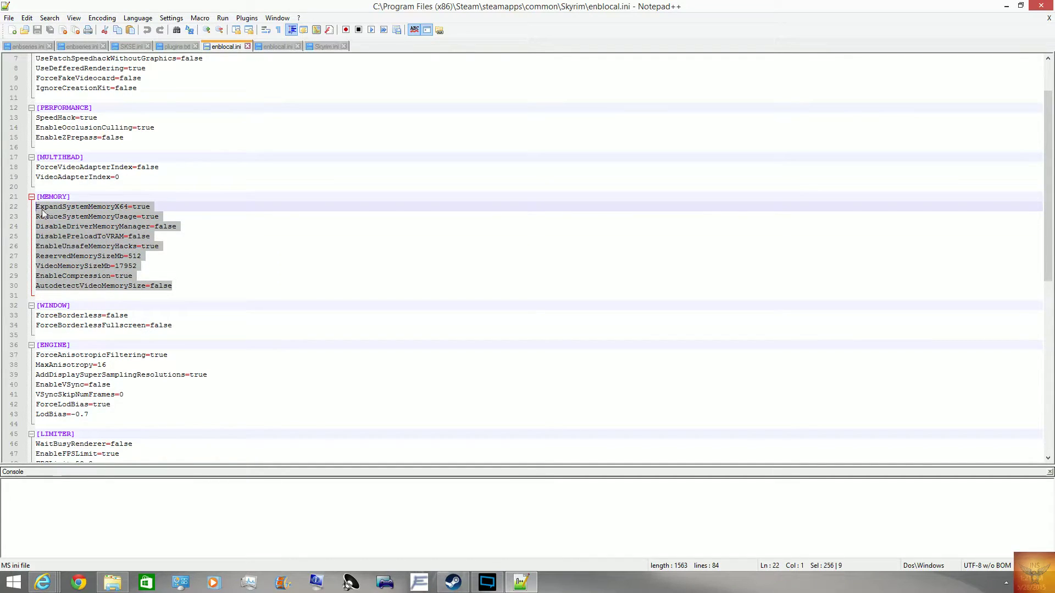
left_click(97, 266)
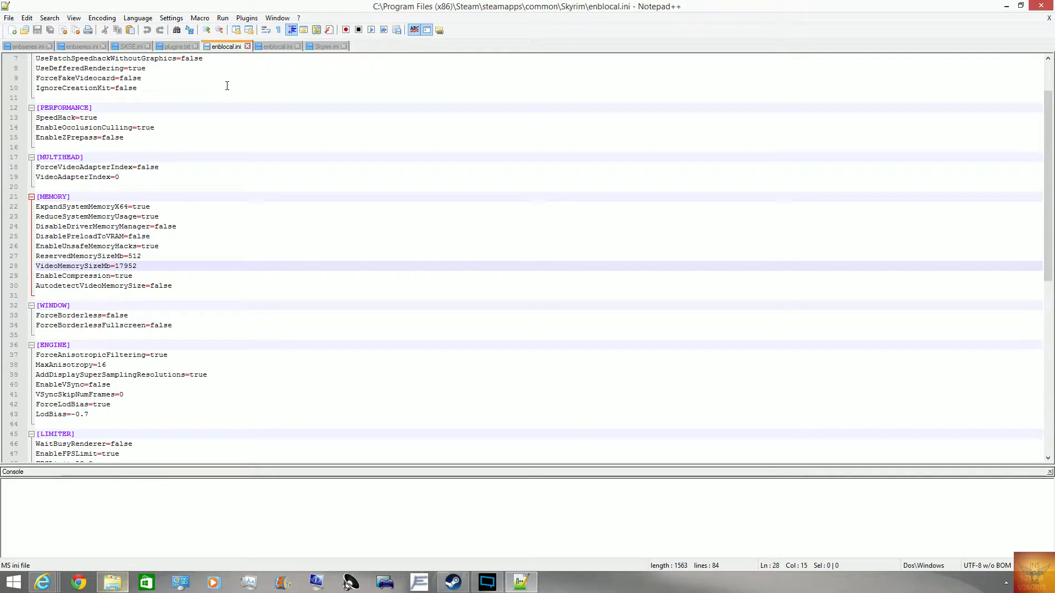
key("Up")
key("Up")
key("Up")
key("Up")
key("Up")
key("Up")
key("End")
- Open a new File Explorer window and browse from Desktop to the enbseries_skyrim_v0269 folder
right_click(112, 582)
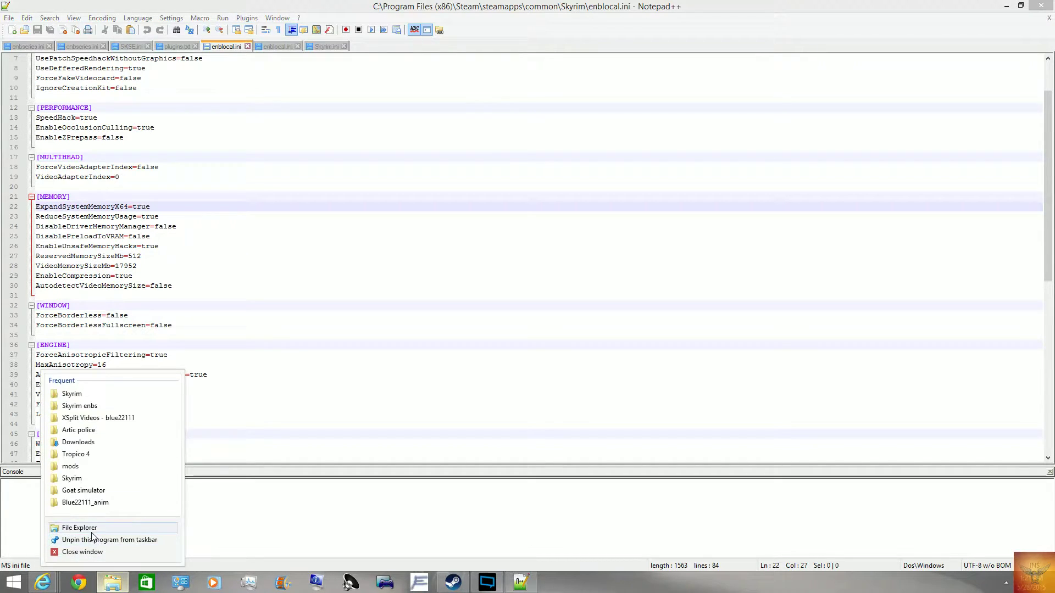
left_click(93, 528)
double_click(212, 156)
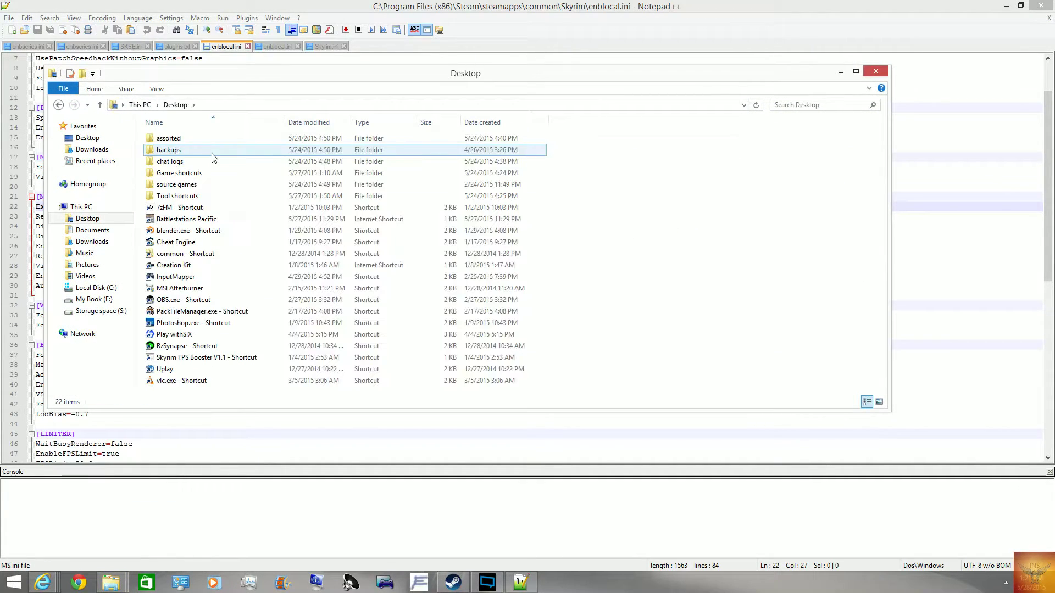
double_click(168, 184)
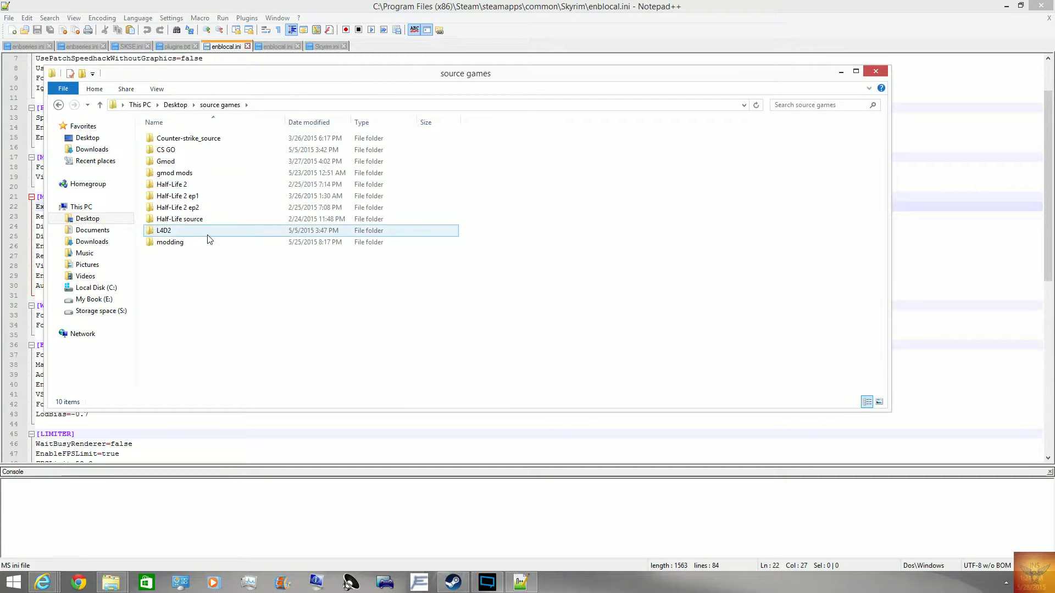
double_click(190, 243)
double_click(165, 173)
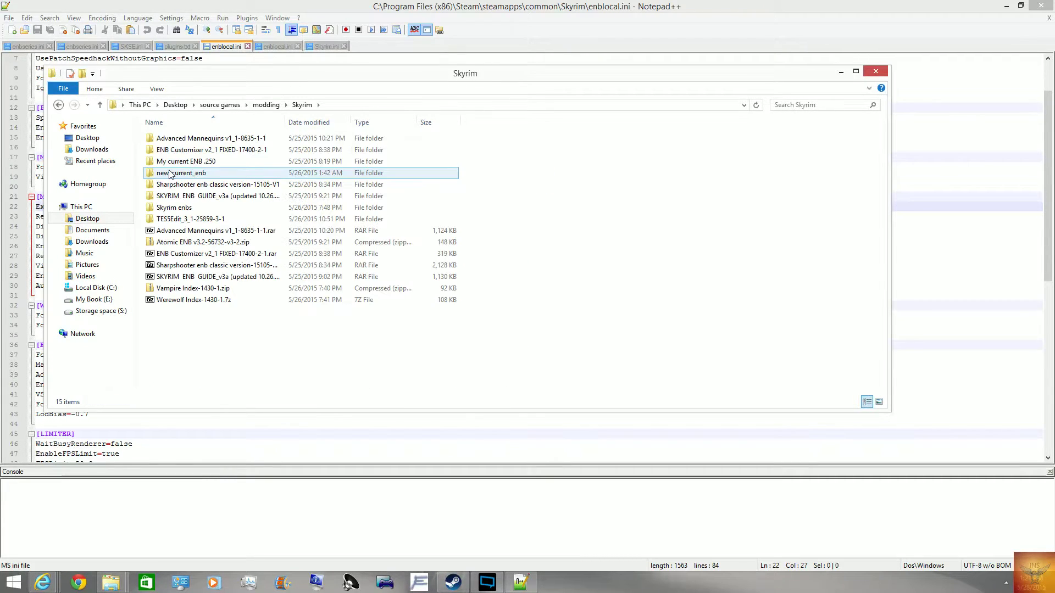
double_click(214, 208)
double_click(198, 242)
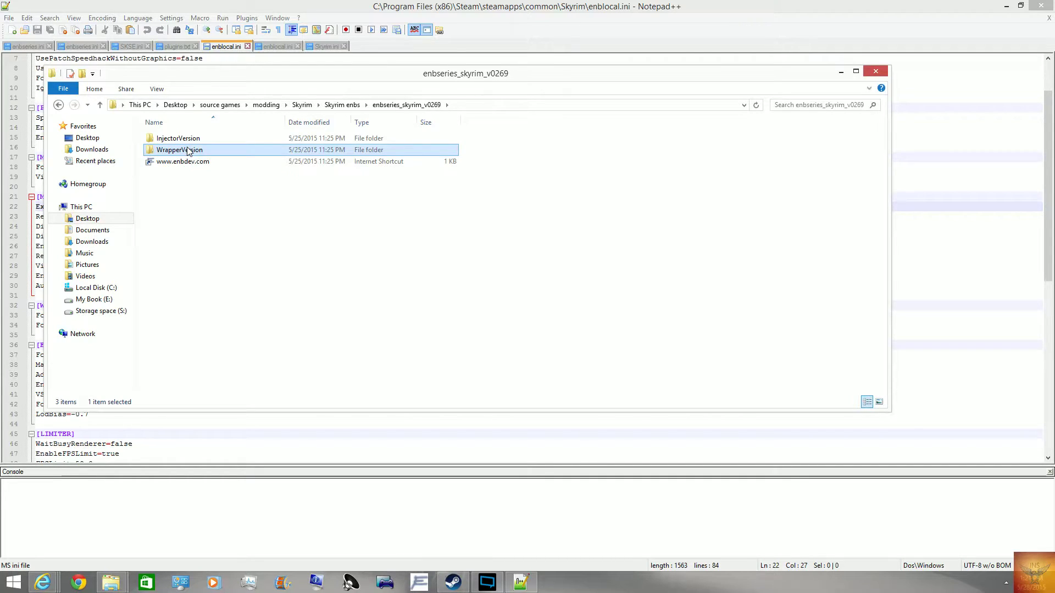
- Paste the copied enblocal.ini into enbseries_skyrim_v0269 and open it in Notepad++
double_click(175, 140)
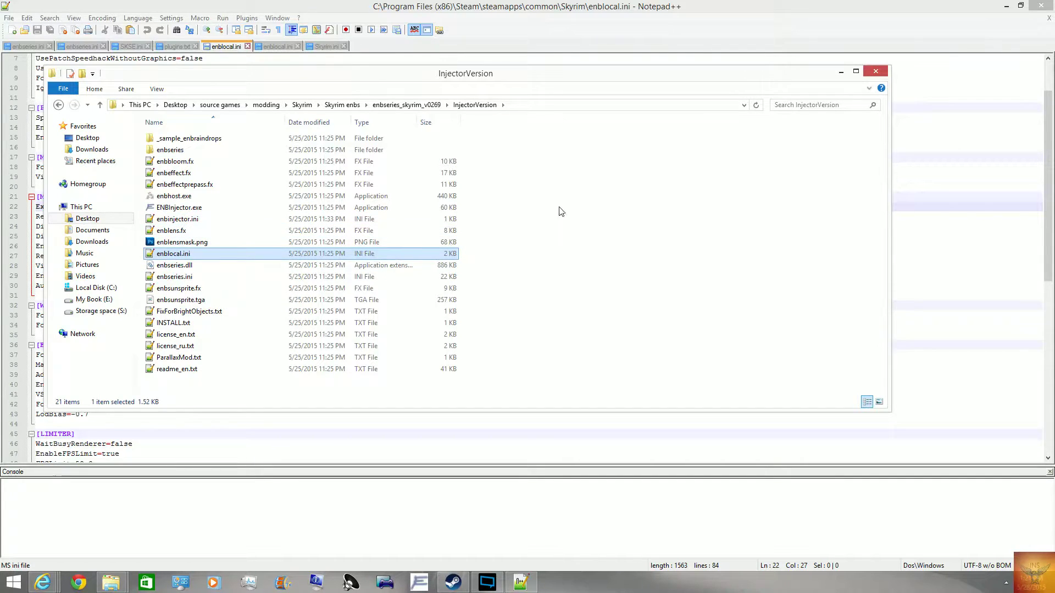
left_click(407, 105)
right_click(377, 258)
left_click(391, 330)
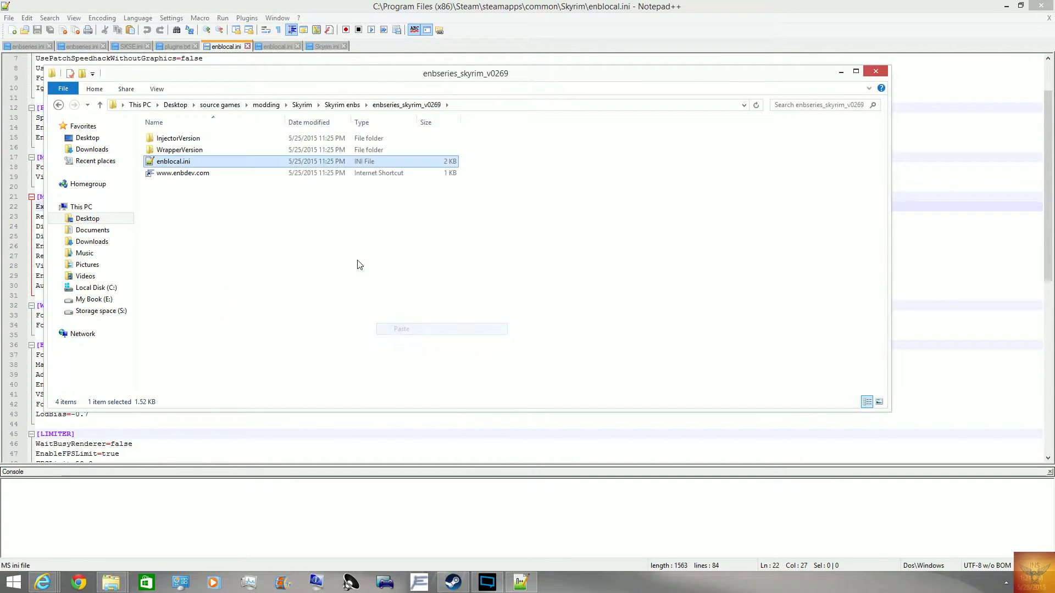
left_click(201, 174)
double_click(175, 161)
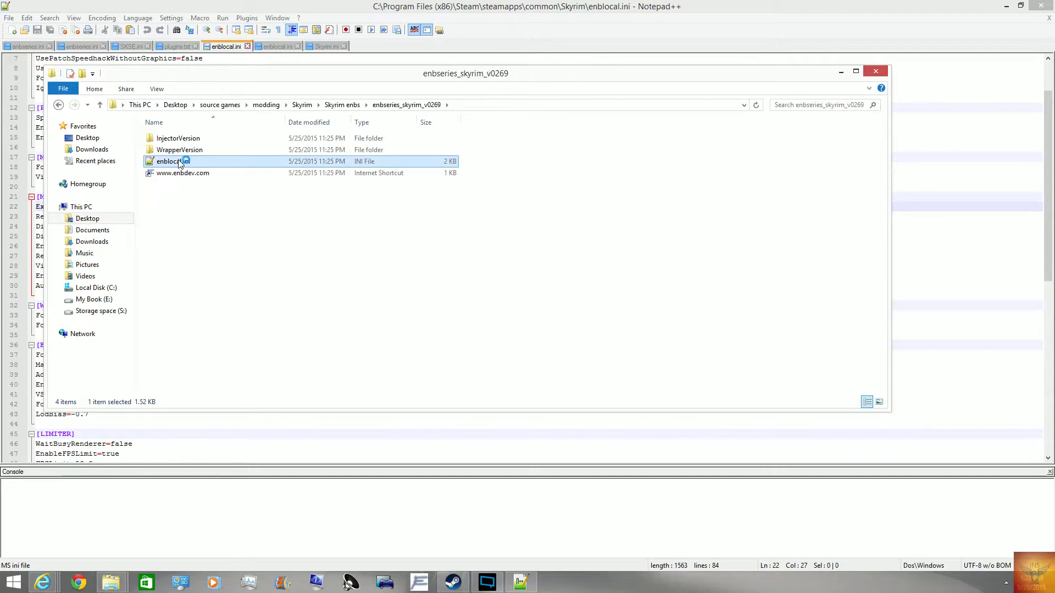
left_click_drag(37, 116, 172, 226)
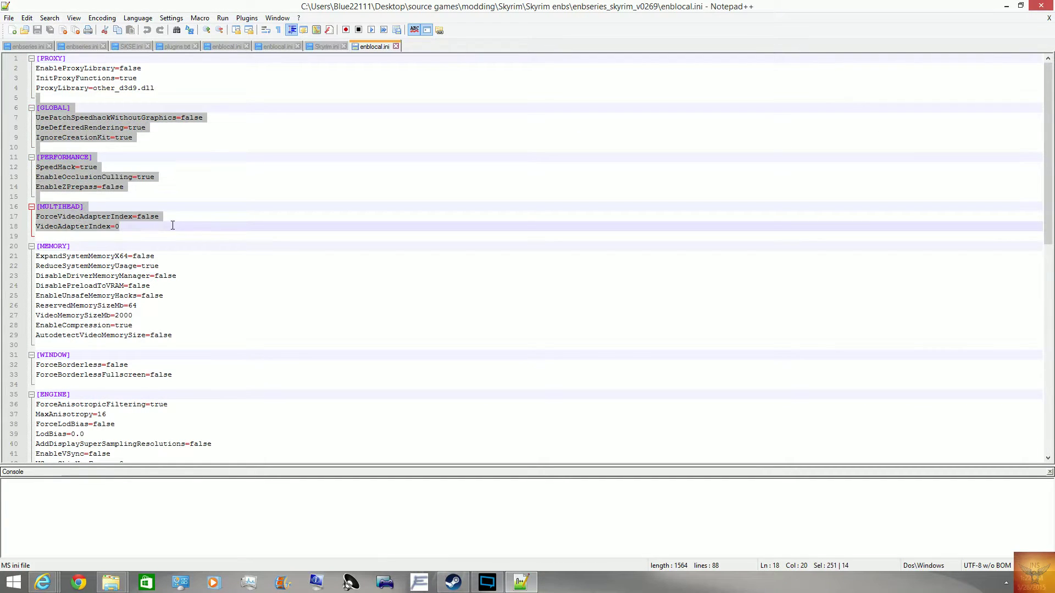
- Change UsePatchSpeedhackWithoutGraphics from false to true on line 7 of enblocal.ini
left_click(202, 126)
left_click_drag(216, 120, 185, 119)
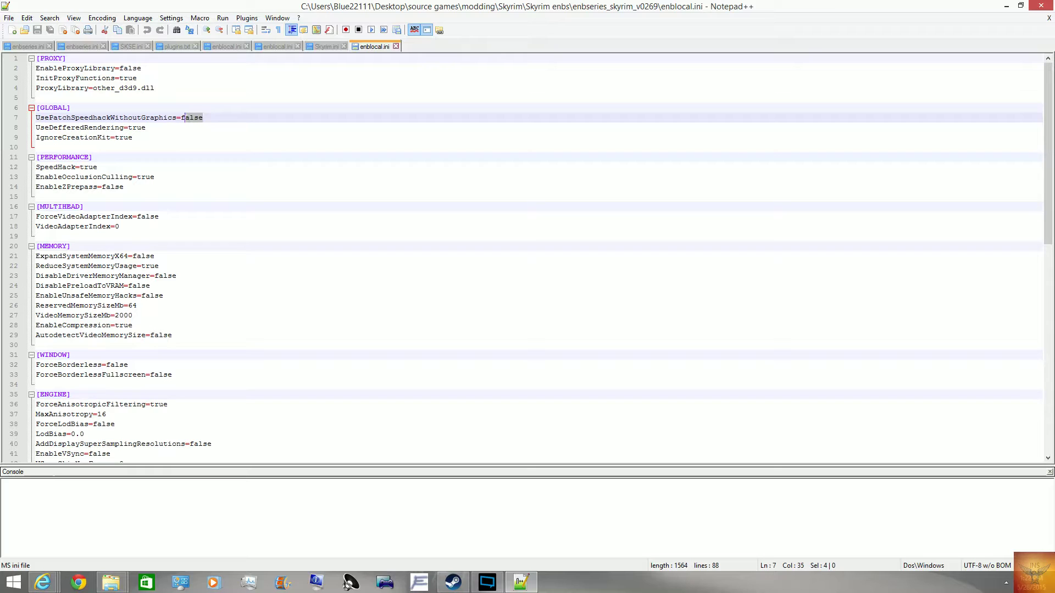
key("shift+Down")
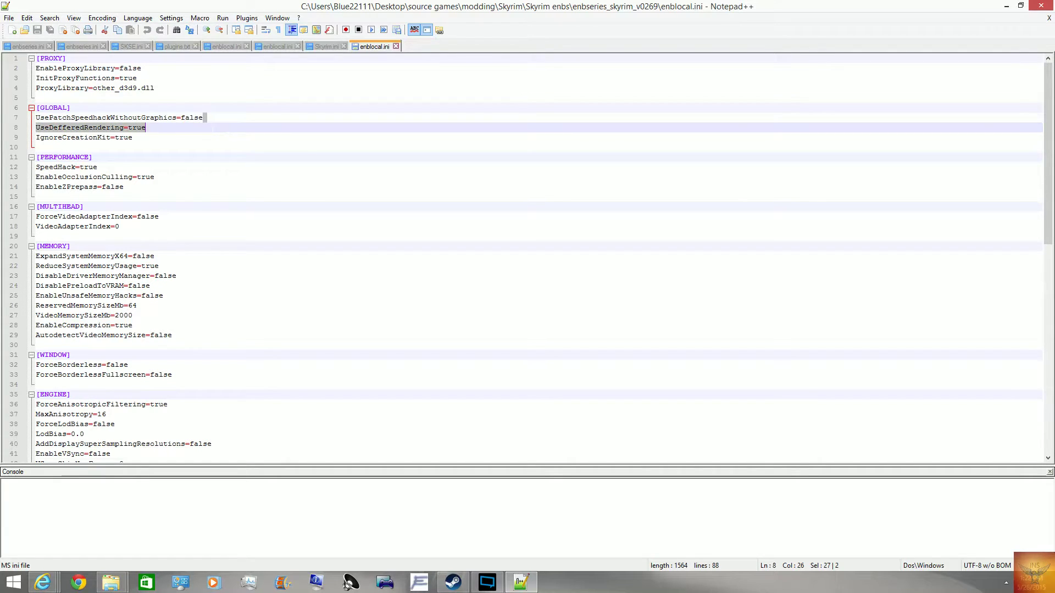
left_click_drag(203, 118, 182, 119)
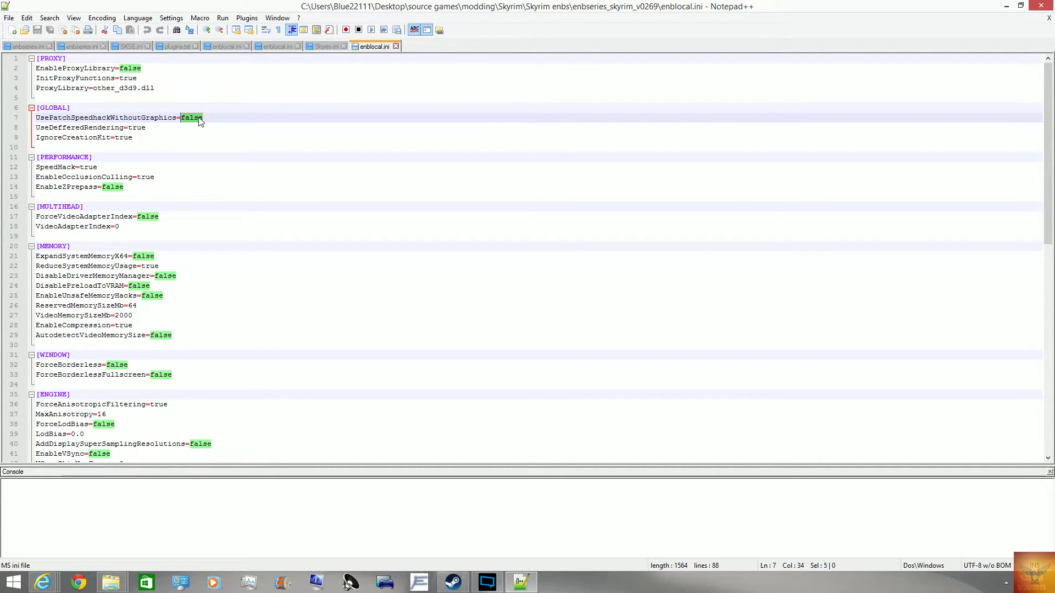
type("true")
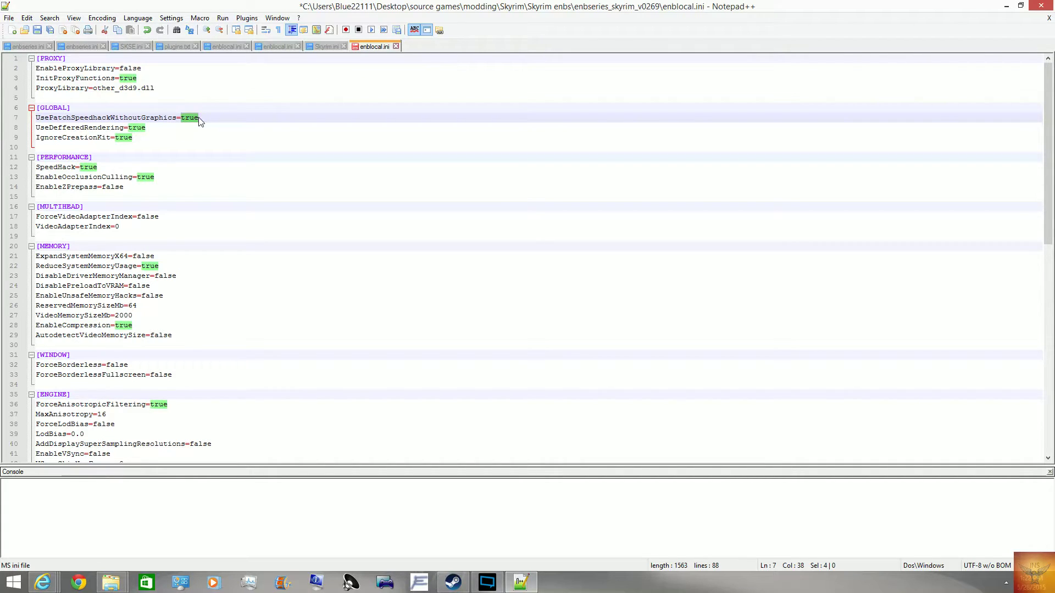
scroll(198, 207, "down", 3)
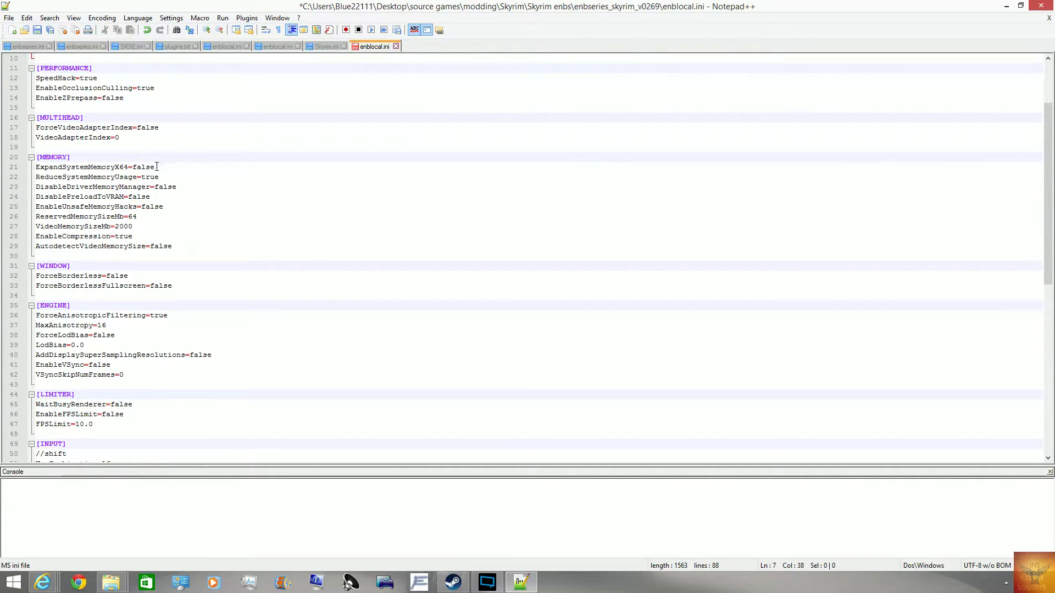
left_click(156, 166)
left_click_drag(52, 174, 96, 231)
left_click(110, 256)
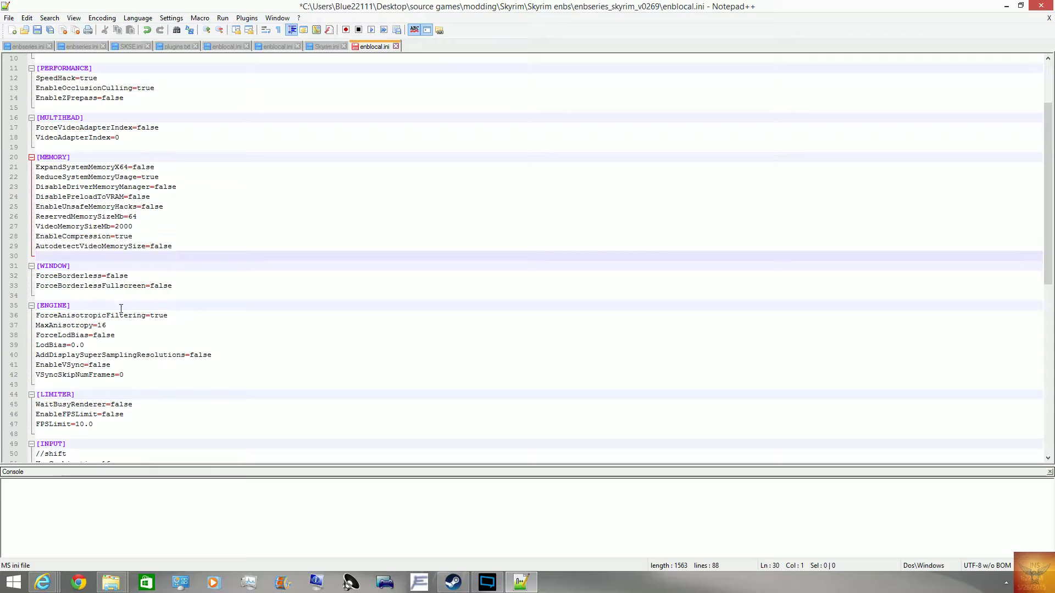
- Scroll the guide to the recommended ENBoost settings lines and compare them with enblocal.ini
mouse_move(43, 582)
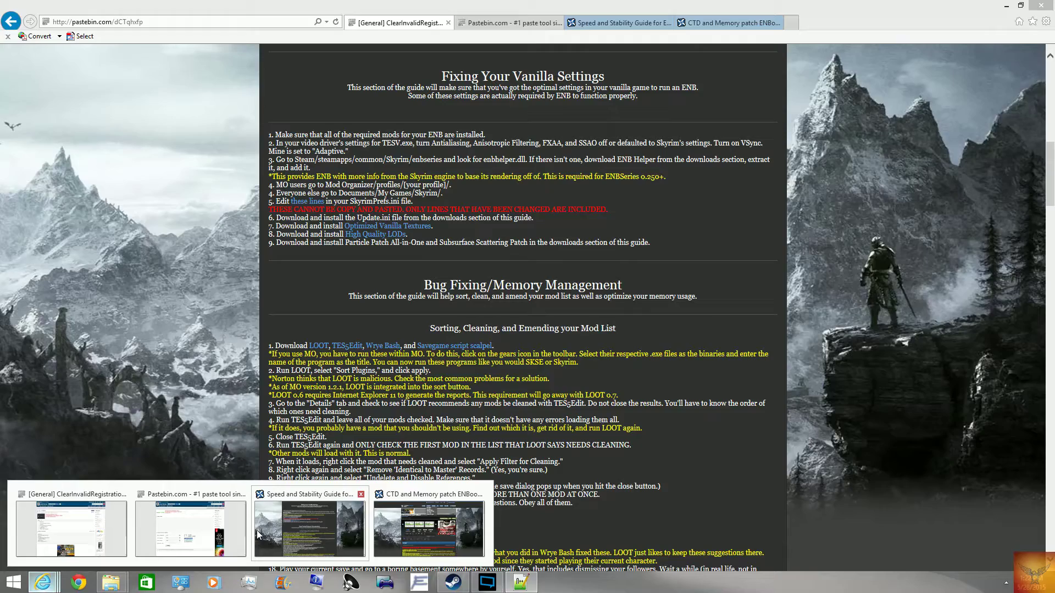
left_click(258, 535)
scroll(311, 337, "down", 10)
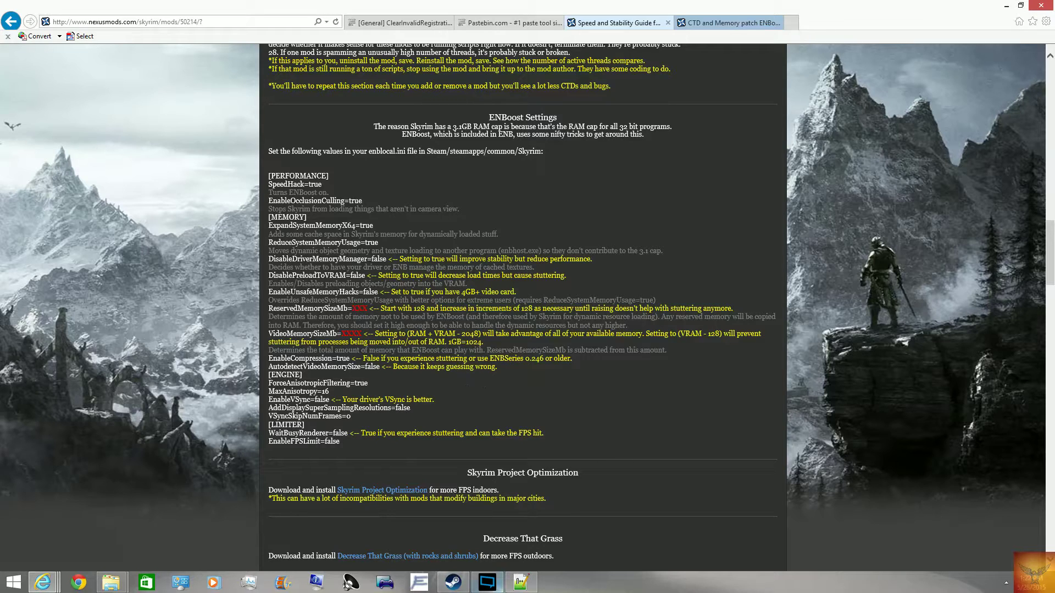
left_click(520, 582)
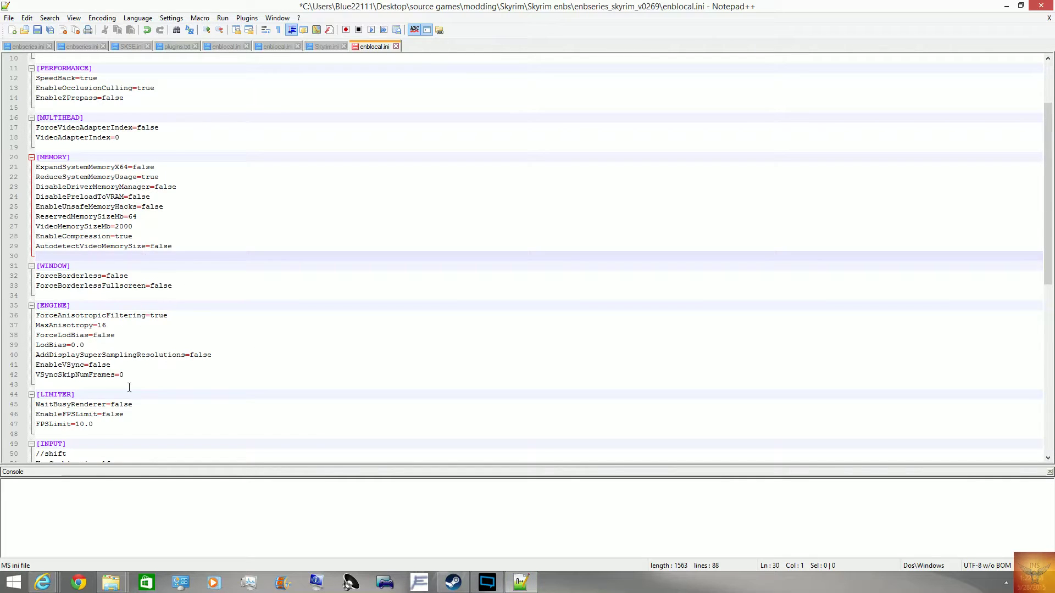
mouse_move(42, 582)
left_click(258, 527)
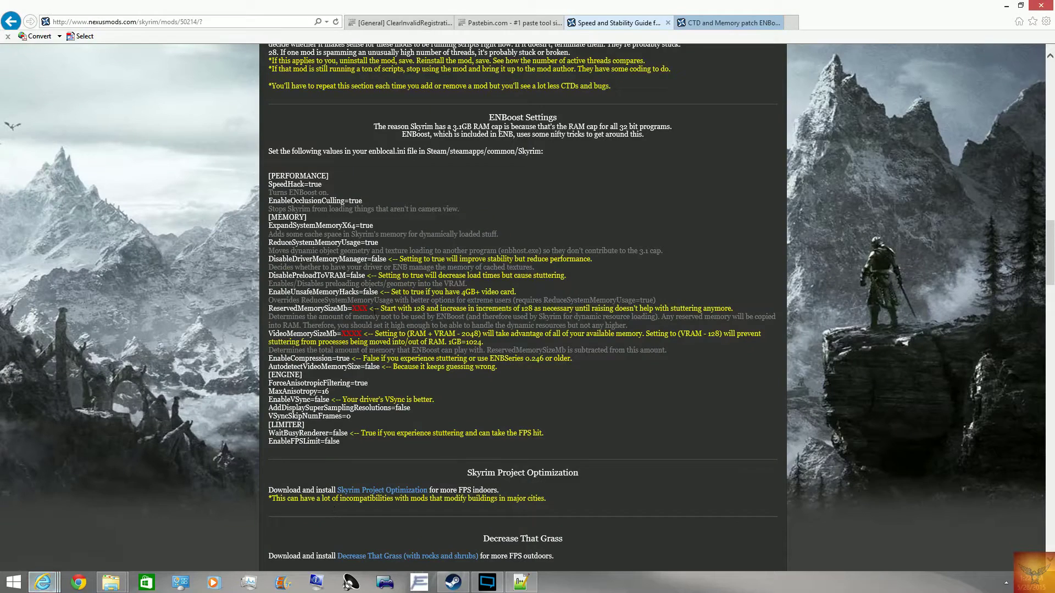
left_click_drag(373, 444, 662, 252)
left_click(284, 231)
left_click(520, 582)
- Check the SpeedHack value and ExpandSystemMemoryX64 line in enblocal.ini
left_click(160, 176)
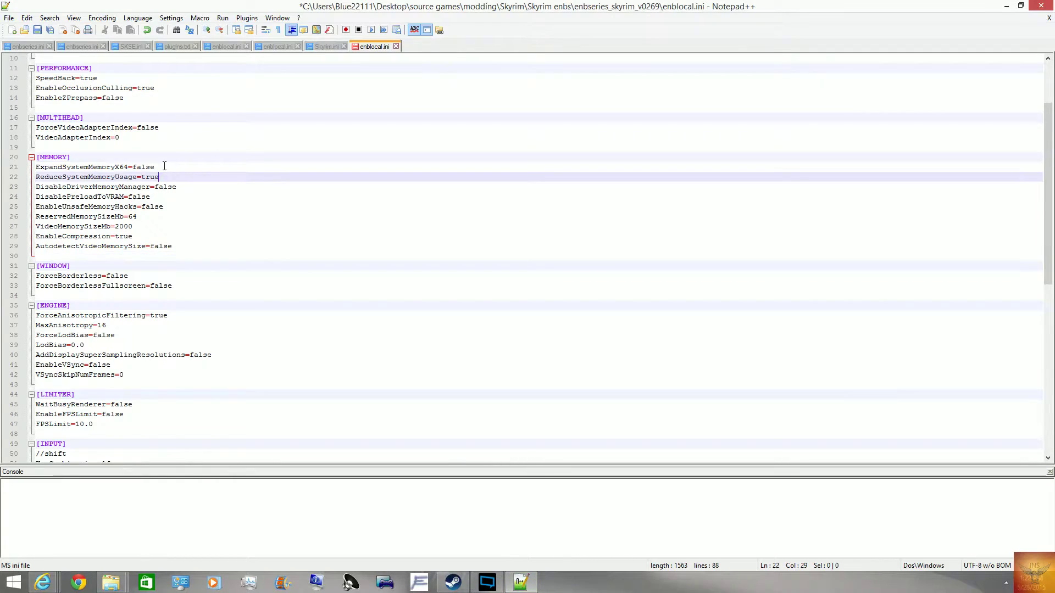
scroll(160, 176, "up", 1)
left_click(101, 108)
left_click_drag(99, 108, 75, 108)
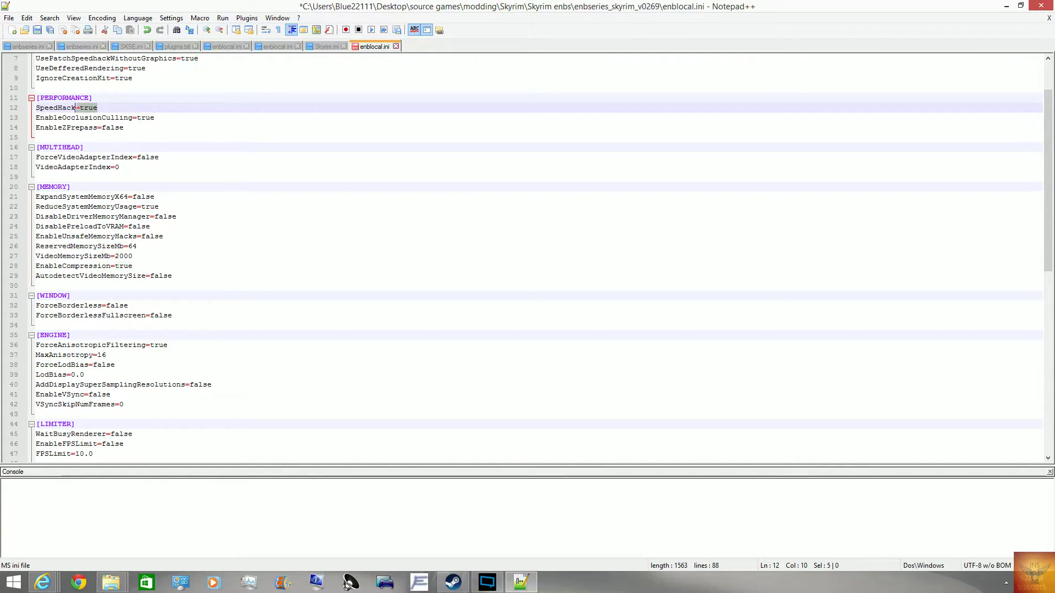
left_click(84, 197)
scroll(84, 197, "down", 1)
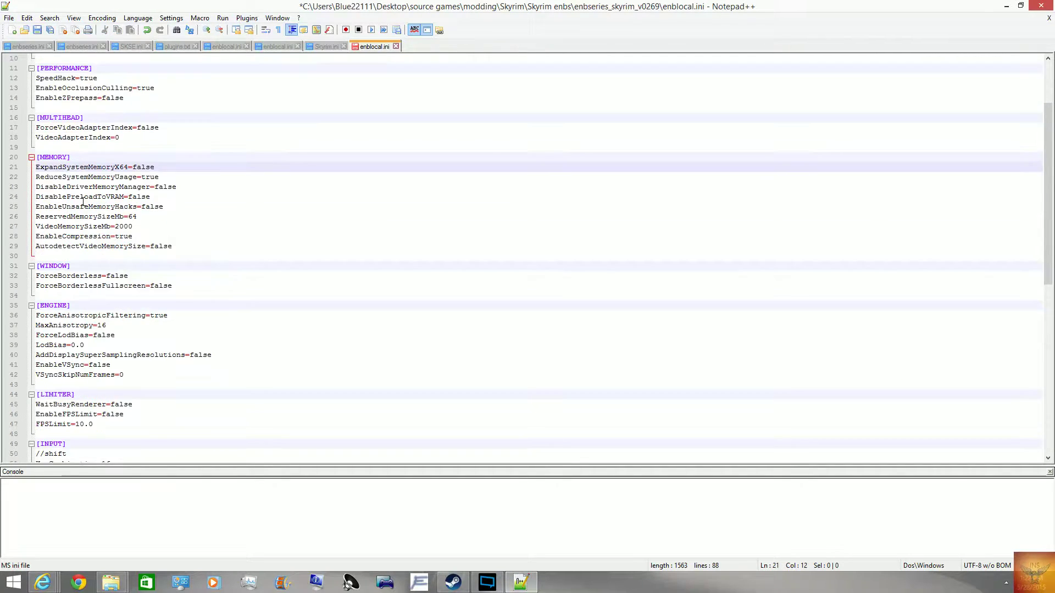
- Read the guide's ENBoost memory explanations and VideoMemorySizeMb advice, then return to enblocal.ini
mouse_move(43, 582)
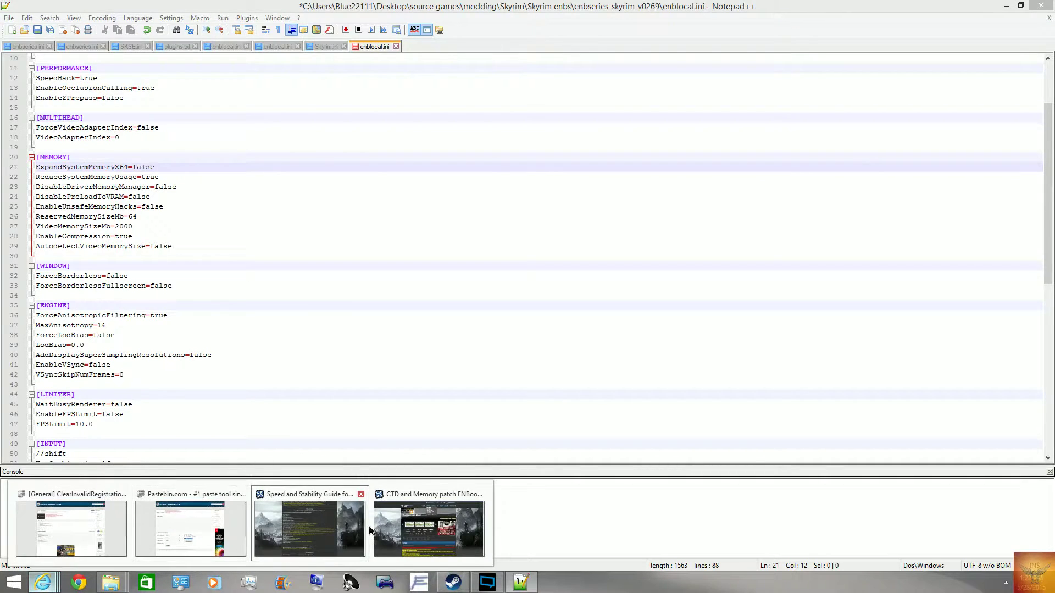
left_click(309, 521)
left_click_drag(369, 225, 495, 336)
left_click(373, 269)
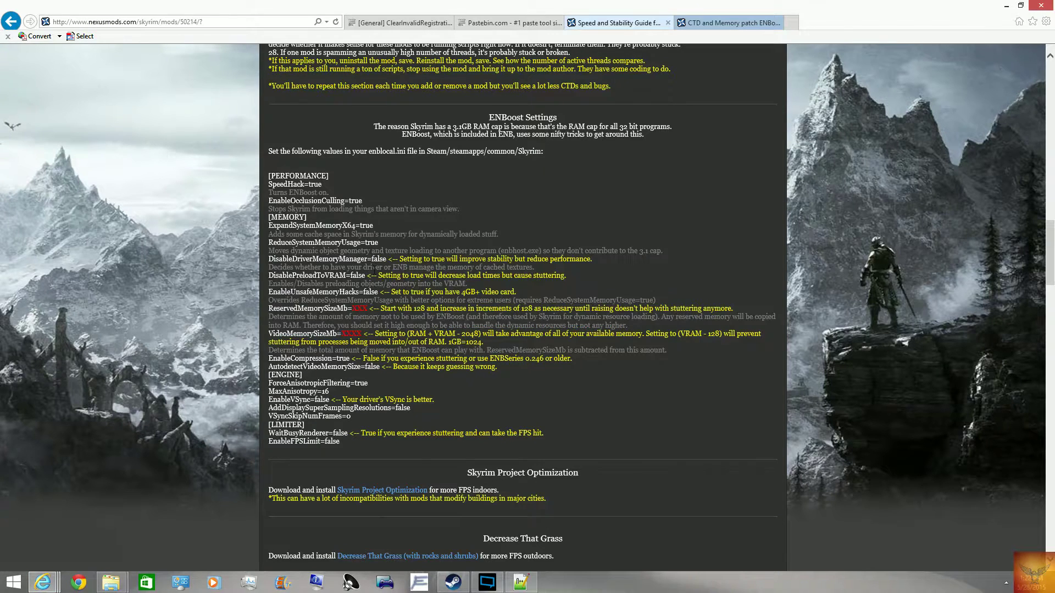
left_click_drag(350, 253, 466, 280)
left_click_drag(341, 324, 307, 377)
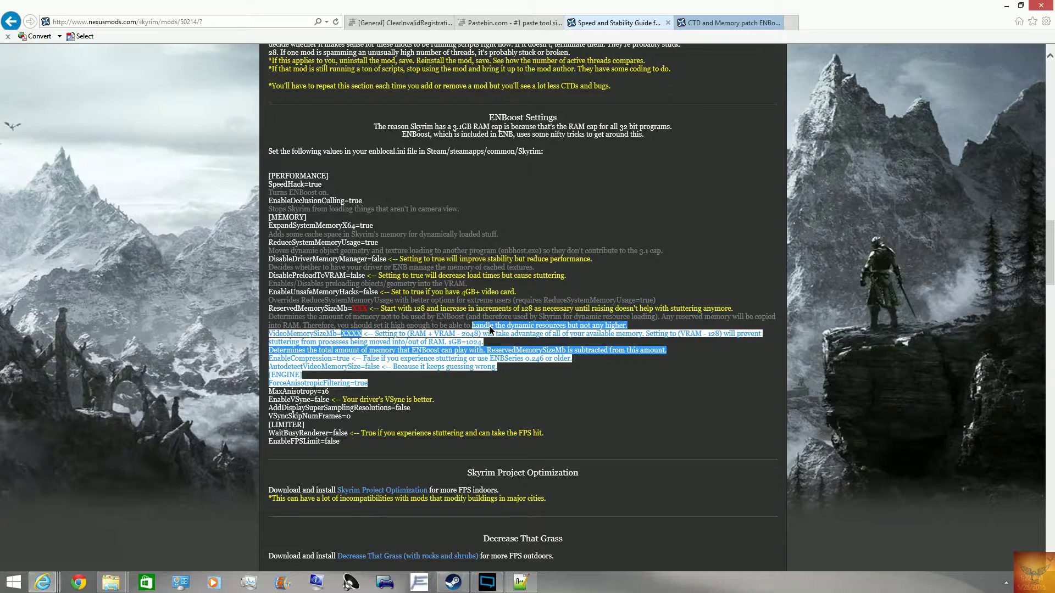
left_click(285, 251)
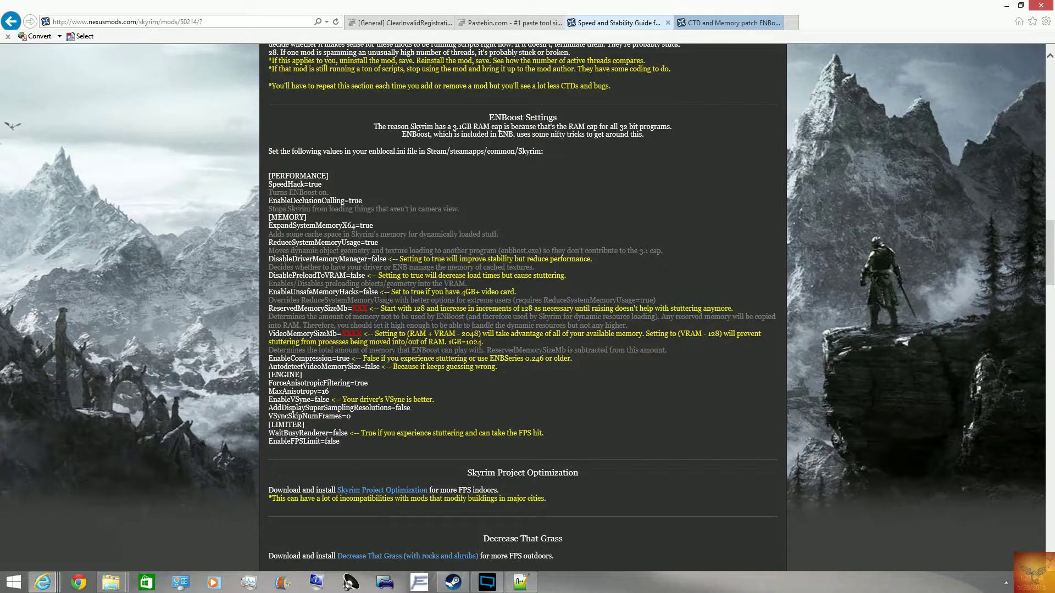
left_click(520, 581)
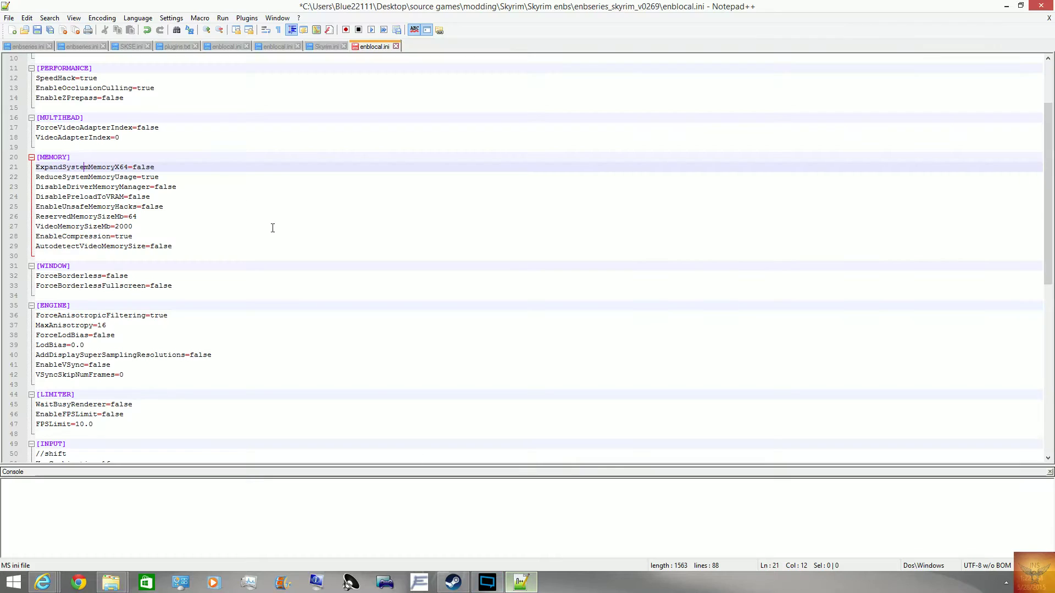
- Set ExpandSystemMemoryX64 to true on line 21
triple_click(184, 162)
left_click_drag(155, 167, 133, 167)
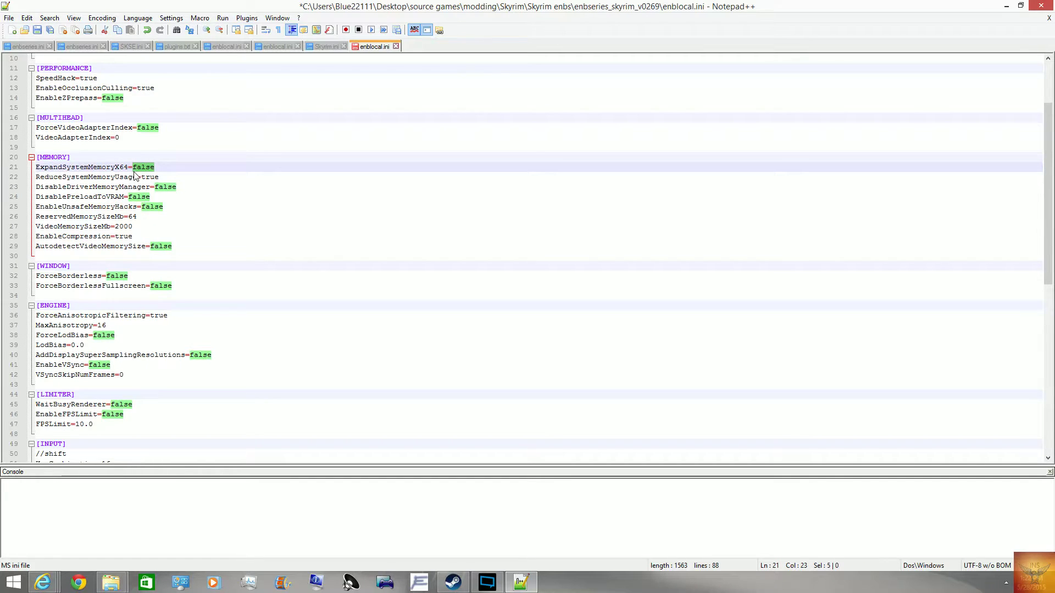
type("tru")
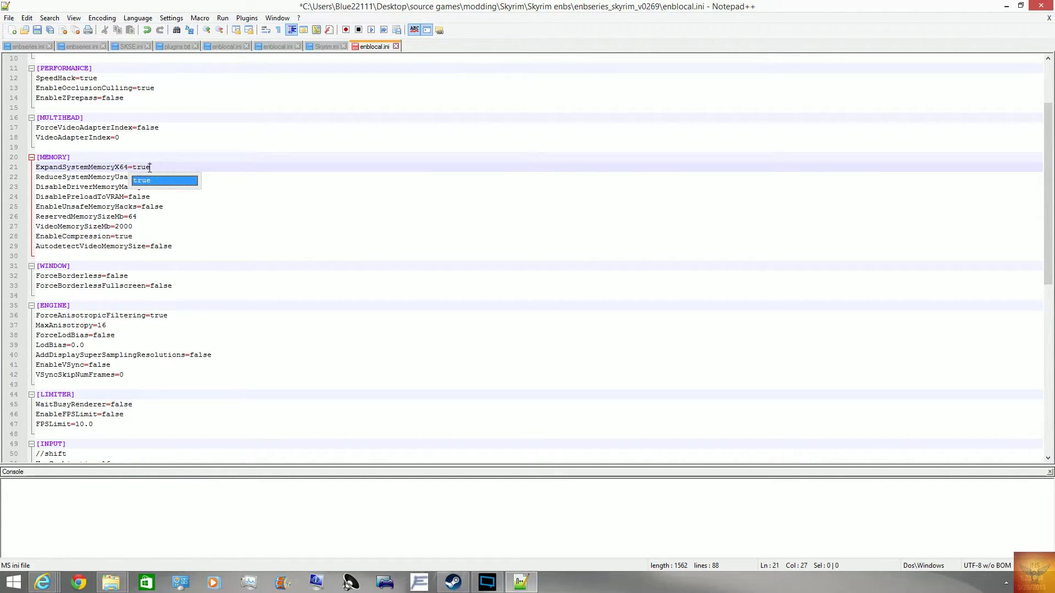
key("Return")
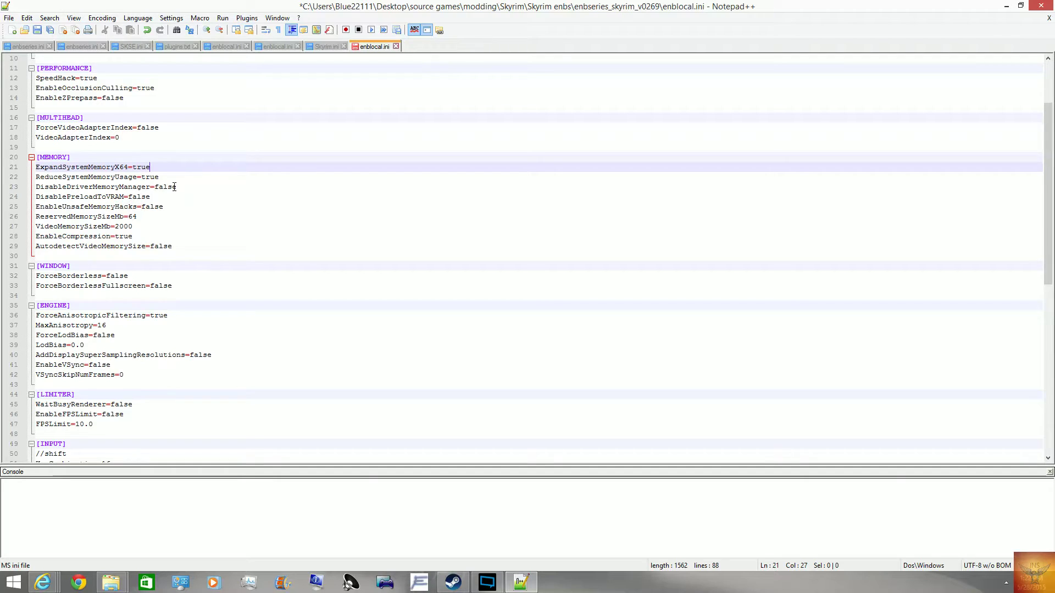
- Set EnableUnsafeMemoryHacks to true on line 25
mouse_move(43, 582)
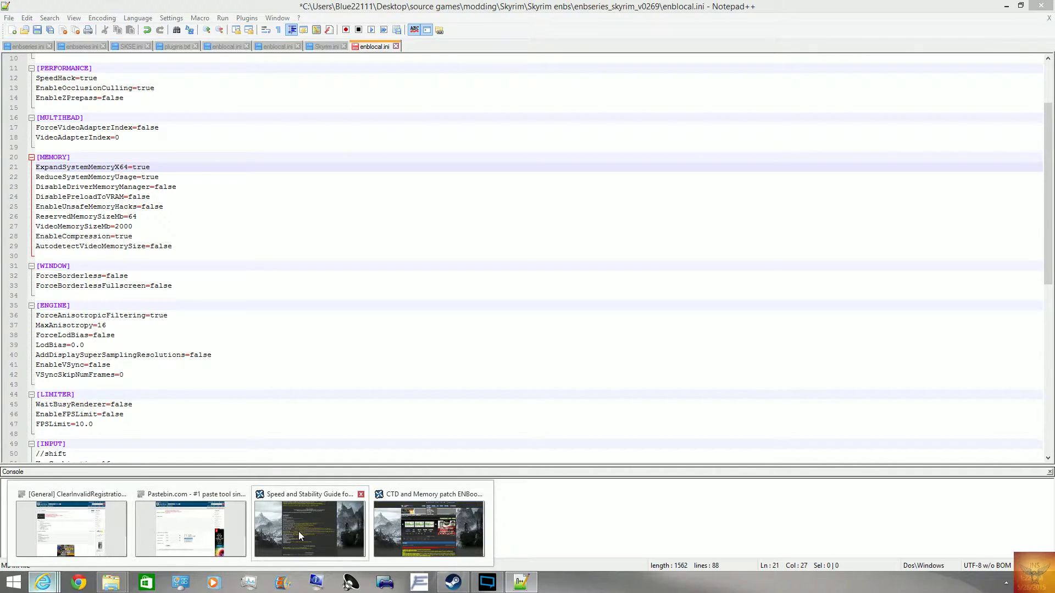
mouse_move(298, 532)
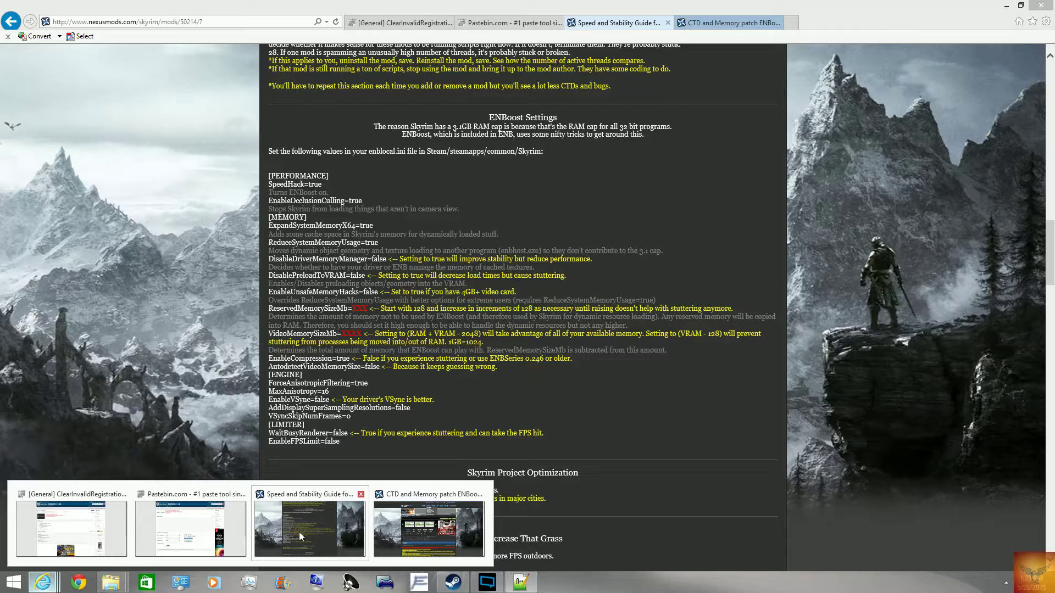
key("alt+Tab")
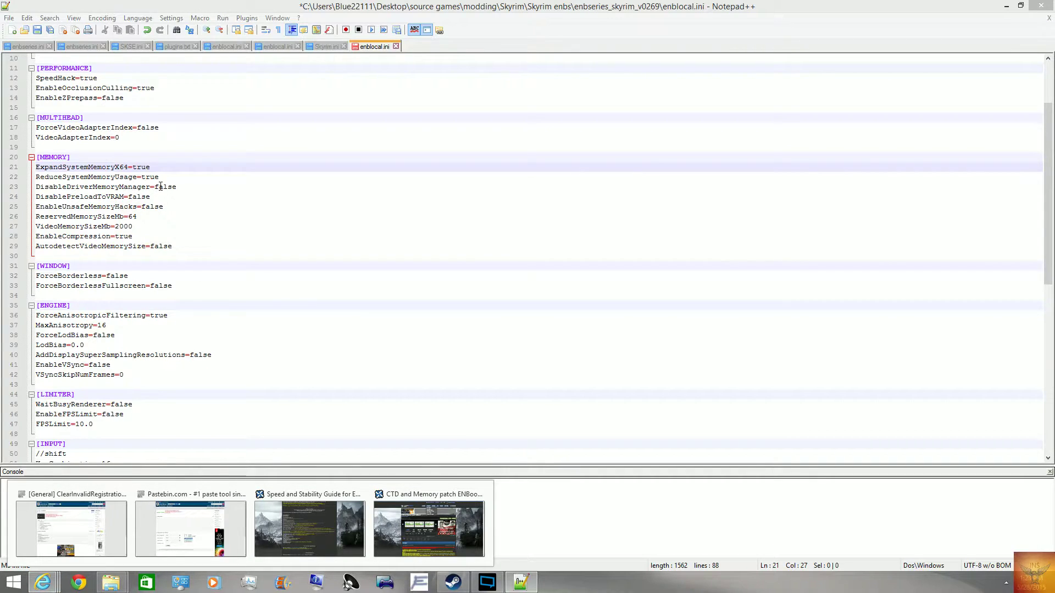
left_click(163, 206)
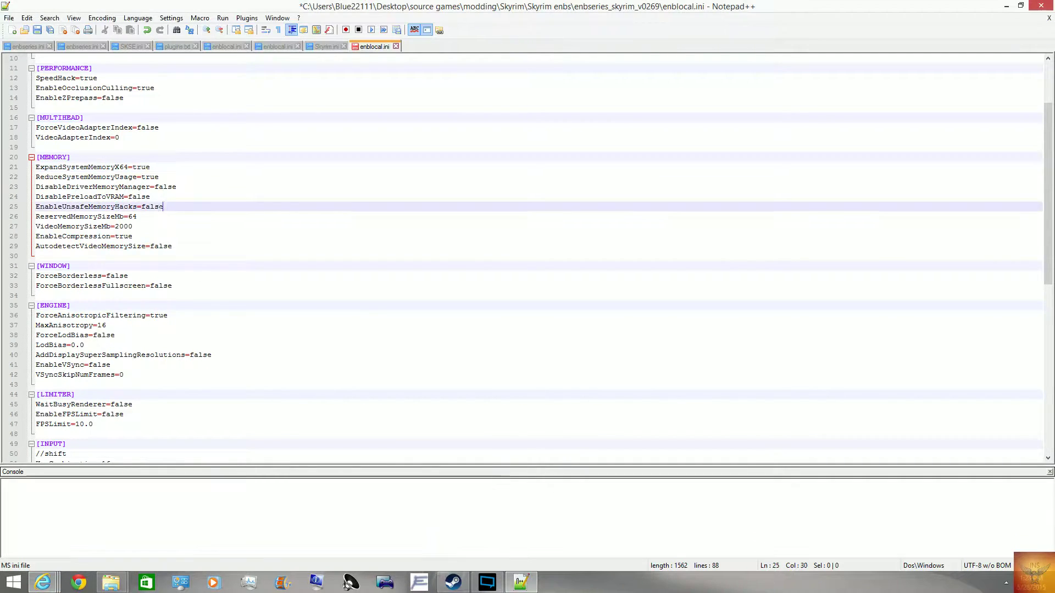
left_click_drag(163, 206, 142, 208)
type("true")
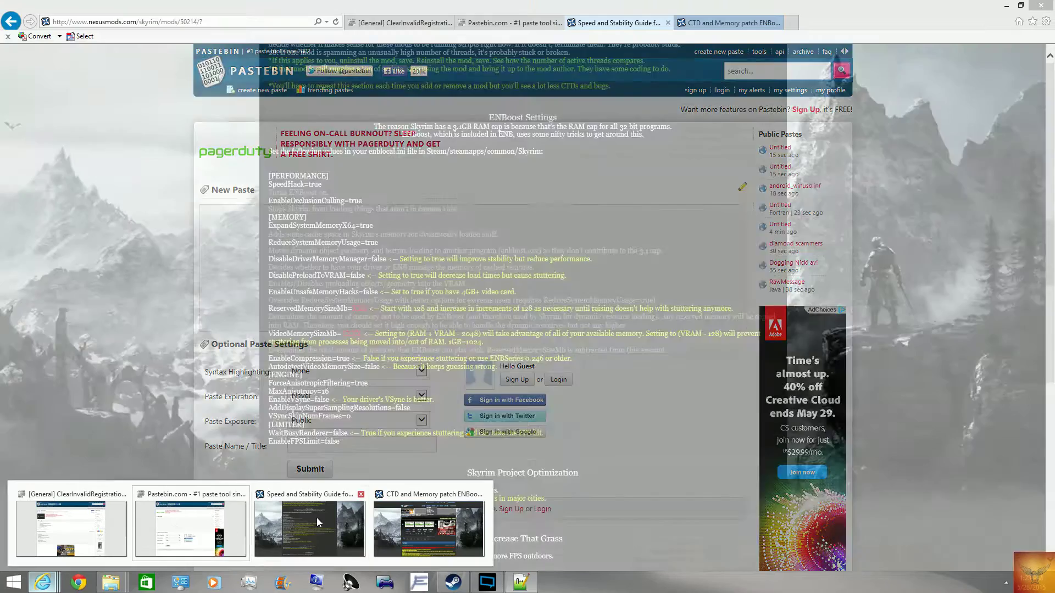
- Reread the guide's ENBoost notes on ReduceSystemMemoryUsage and ReservedMemorySizeMb
left_click(317, 517)
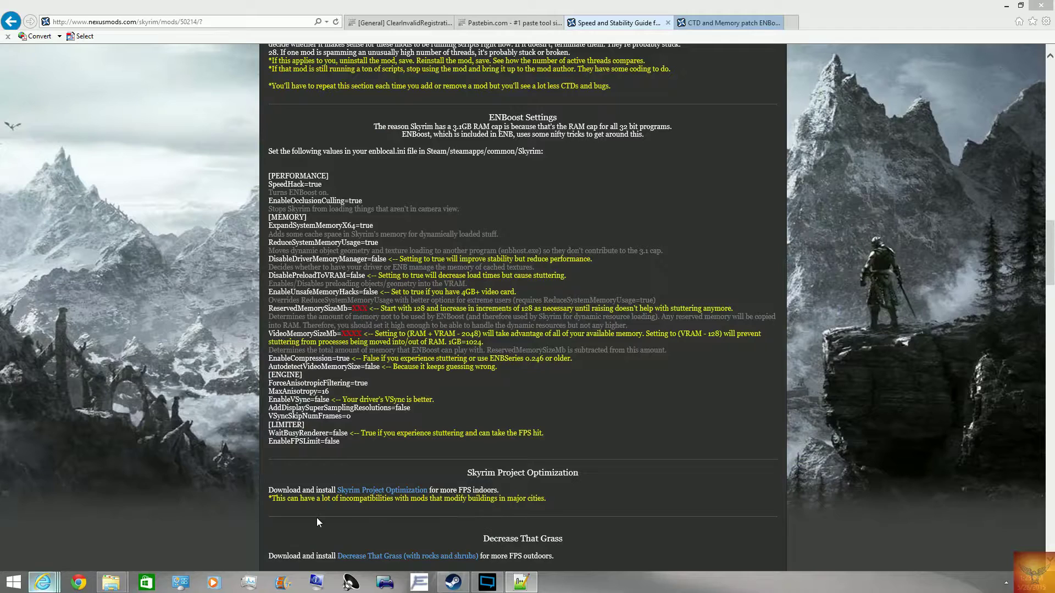
left_click_drag(655, 300, 572, 310)
left_click(548, 317)
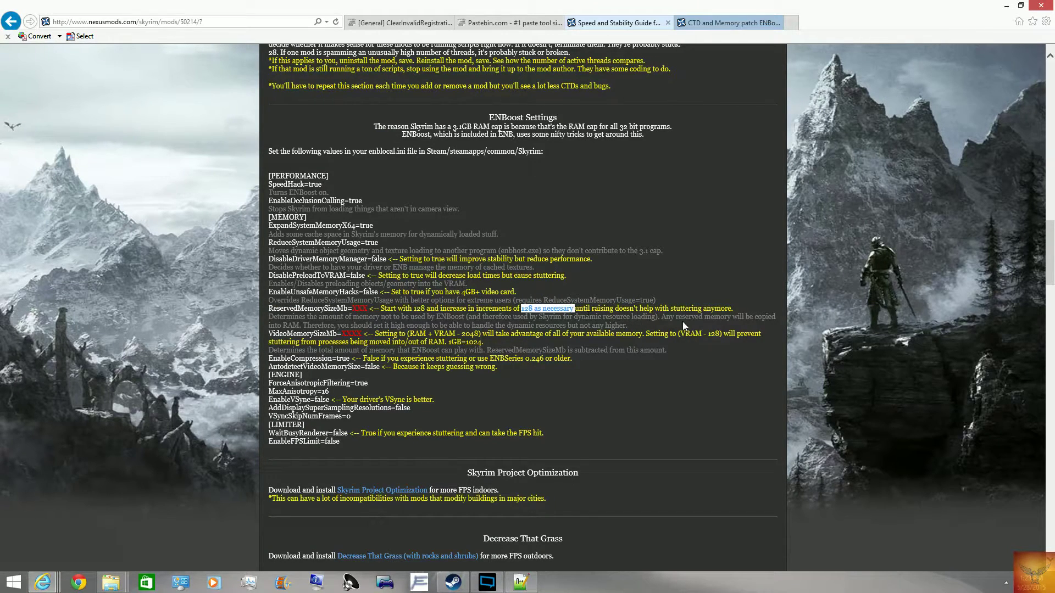
left_click_drag(681, 320, 496, 328)
mouse_move(269, 317)
left_mouse_down()
mouse_move(596, 325)
mouse_move(269, 317)
left_mouse_up()
left_click(596, 325)
left_click(273, 317)
- Check the custom enblocal.ini's MEMORY lines, where VideoMemorySizeMb is 17952
left_click(520, 582)
left_click(273, 68)
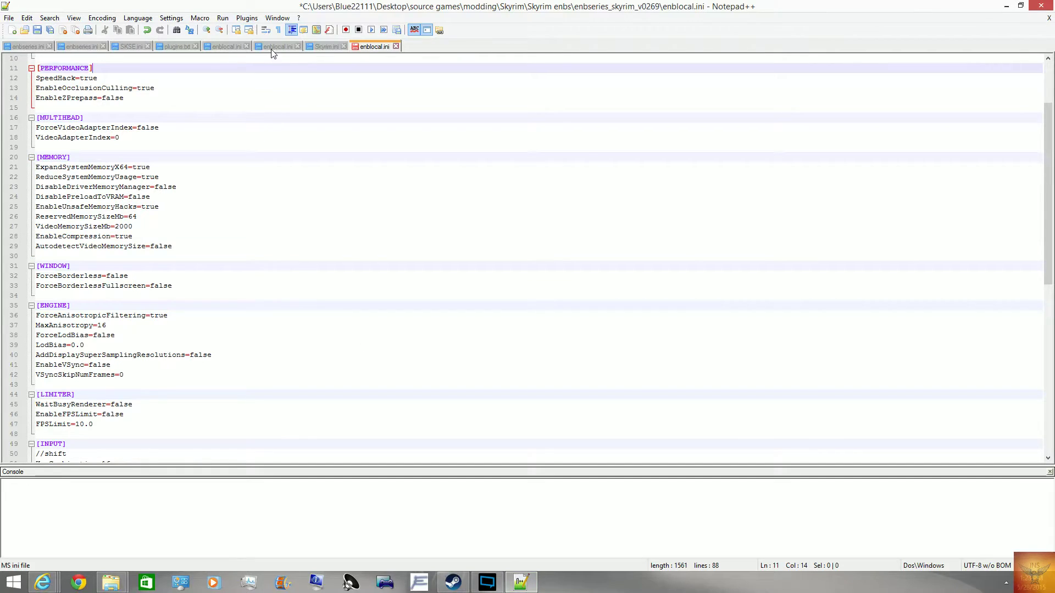
left_click(271, 48)
left_click(172, 275)
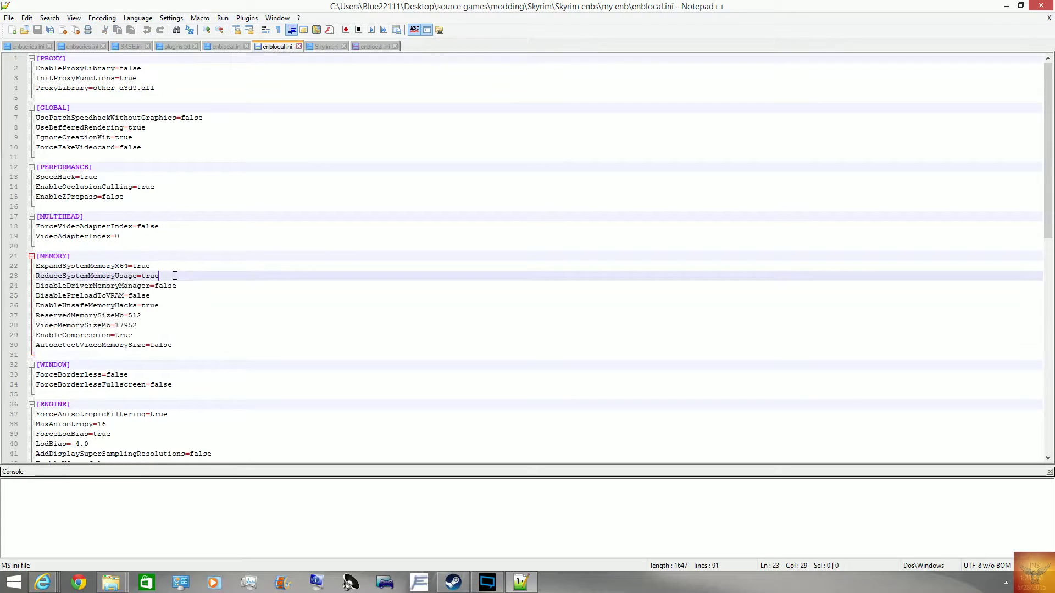
mouse_move(151, 317)
left_mouse_down()
mouse_move(128, 326)
mouse_move(135, 315)
left_mouse_up()
left_click(154, 312)
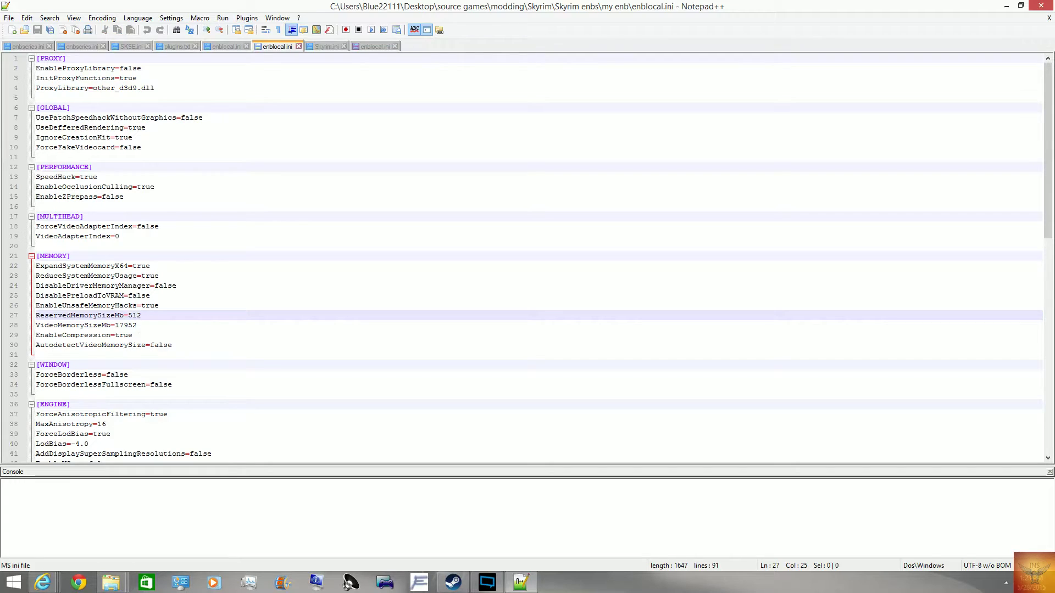
key("Down")
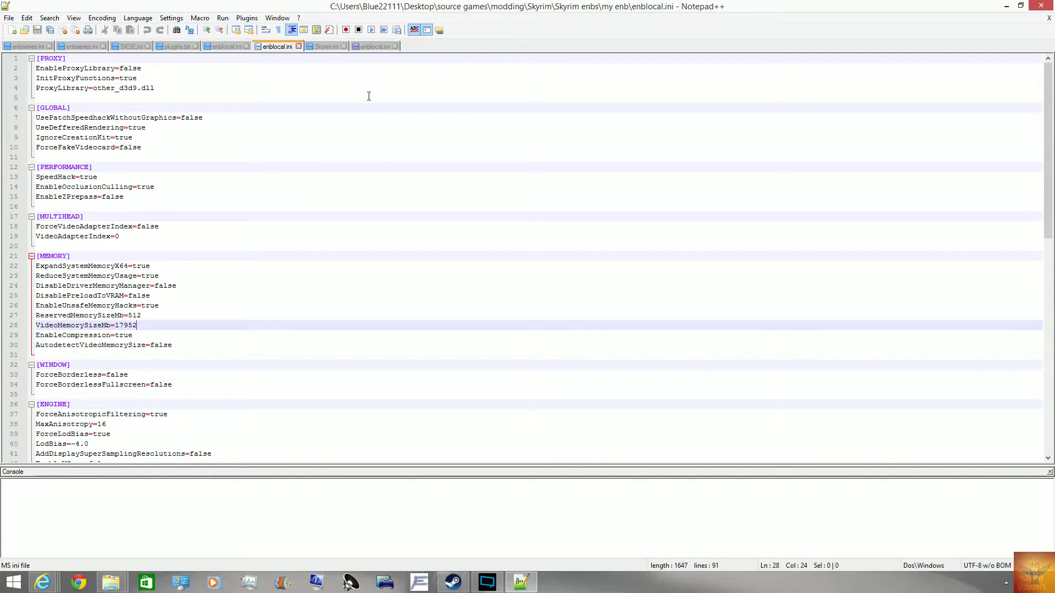
- Check the stock enbseries_skyrim_v0269 enblocal.ini, where VideoMemorySizeMb is 2000
left_click(375, 47)
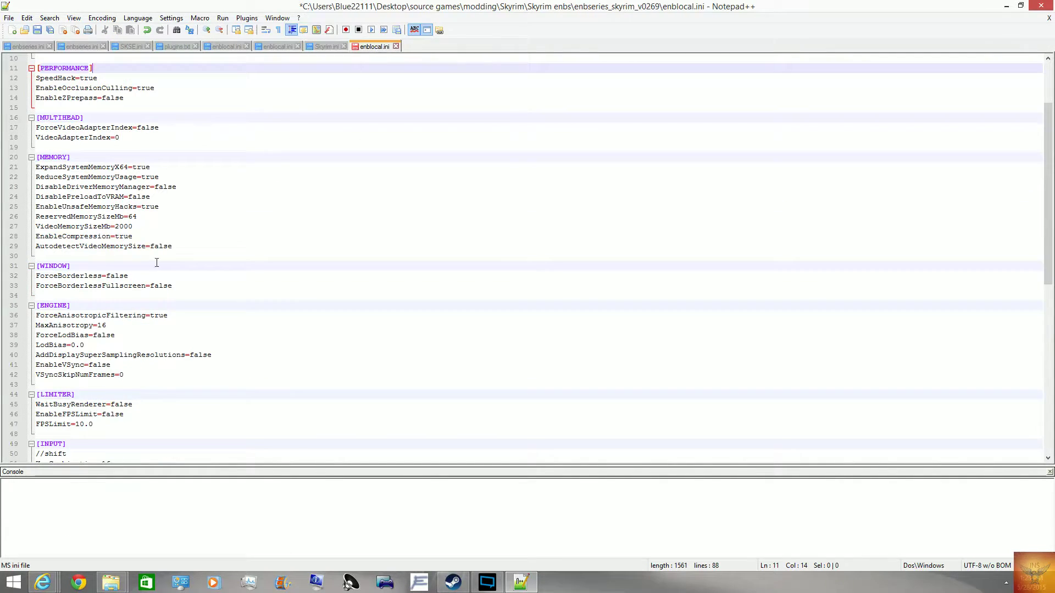
left_click(159, 237)
left_click(155, 226)
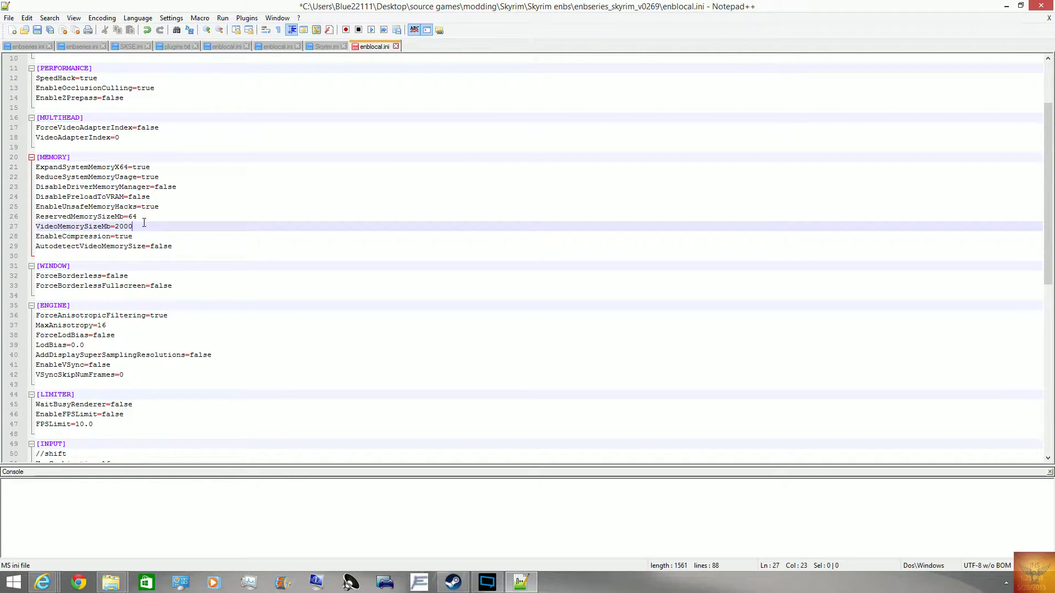
mouse_move(44, 587)
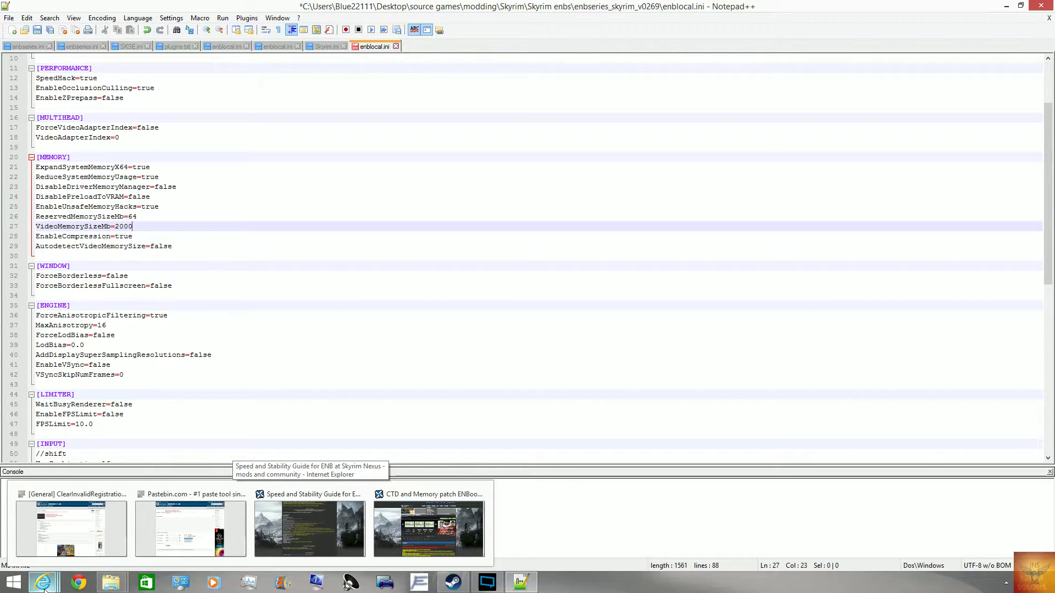
- Search Google for Calculator in a new tab beside the speed and stability guide
left_click(317, 506)
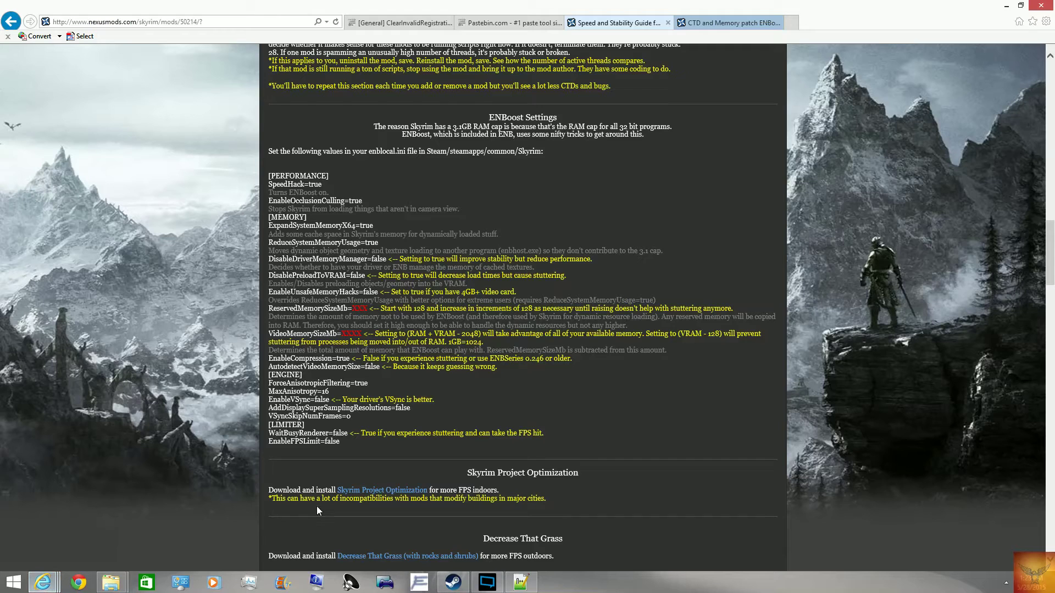
left_click(792, 22)
left_click_drag(793, 21, 706, 22)
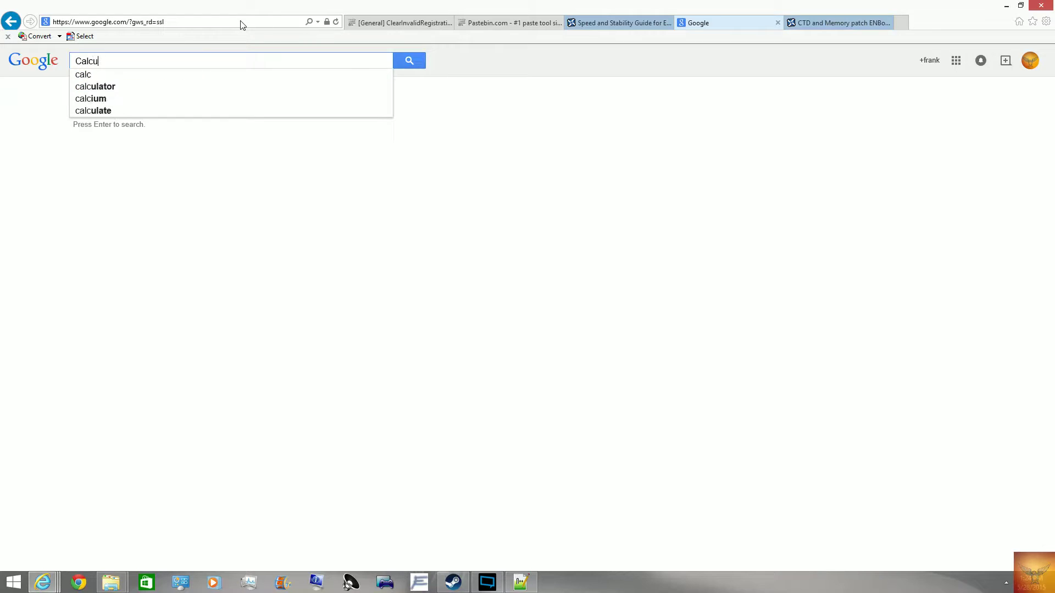
key("Return")
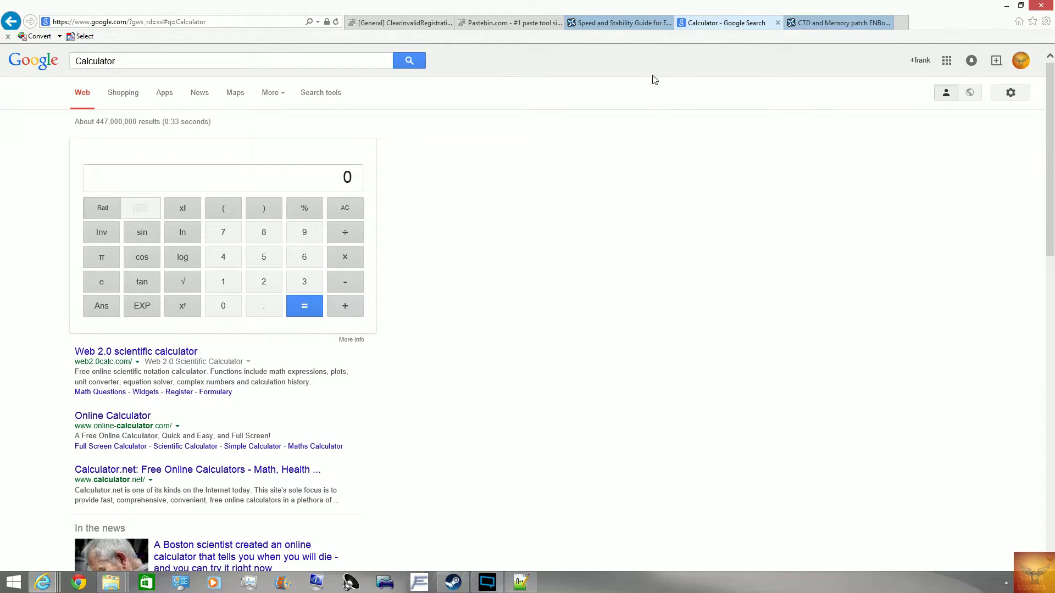
left_click(629, 28)
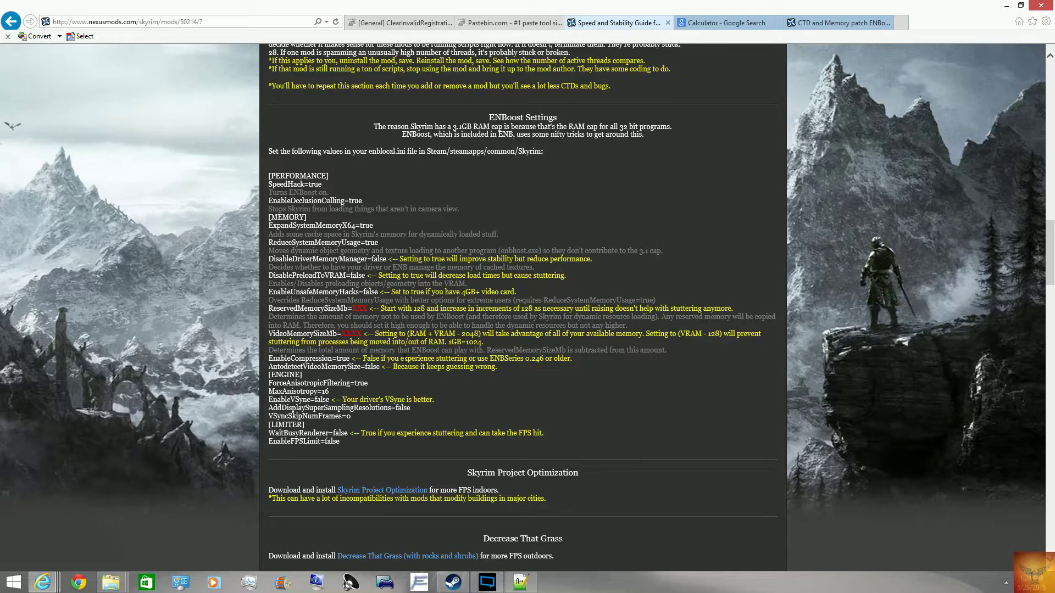
left_click(697, 23)
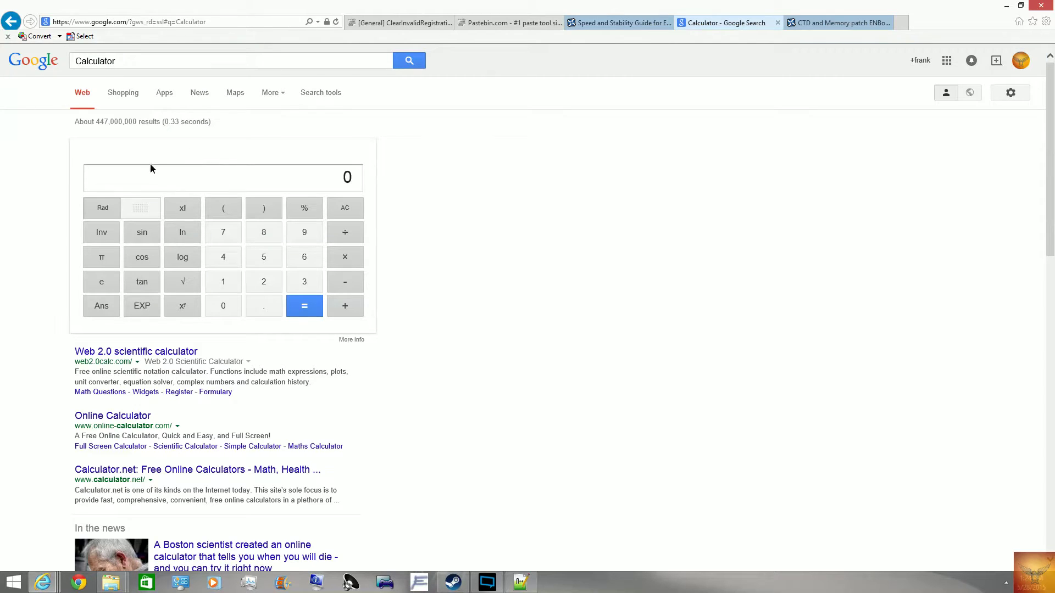
- Replace the calculator's 0 with 16 +
left_click_drag(336, 178, 373, 182)
type("16")
scroll(374, 182, "down", 8)
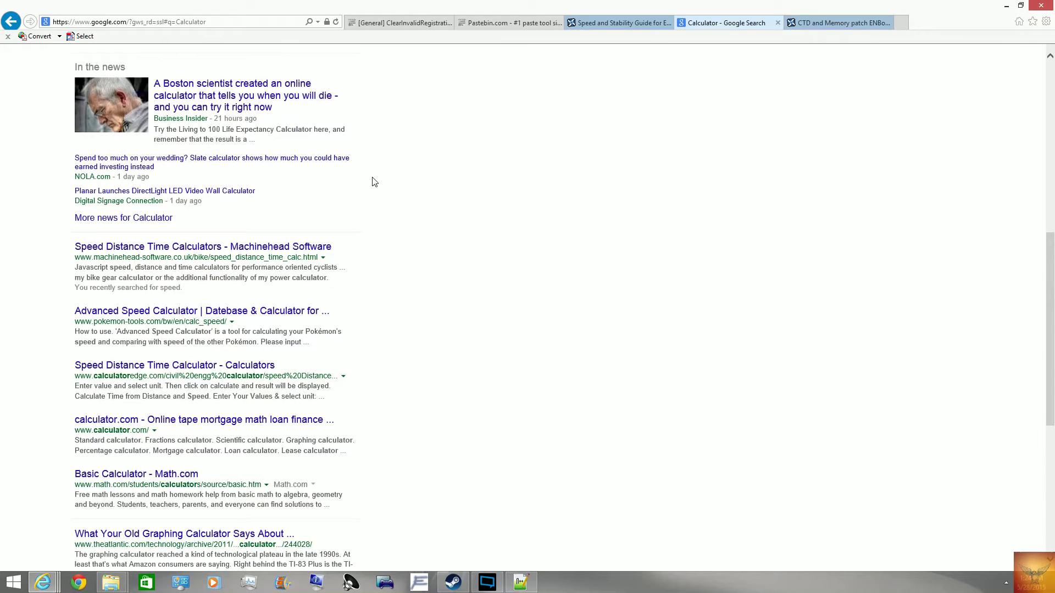
scroll(373, 182, "up", 8)
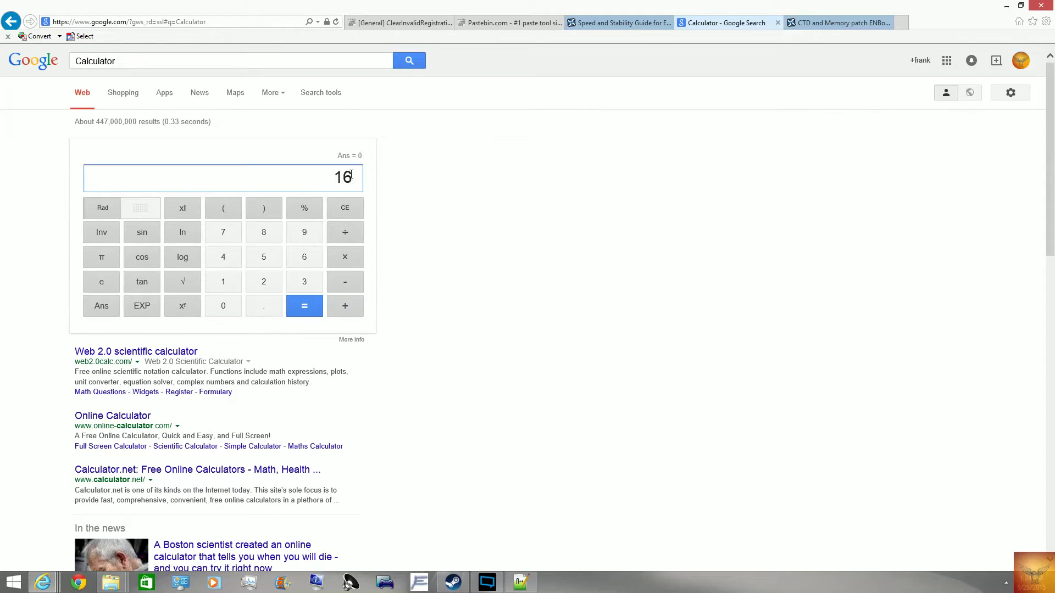
type("+")
- Add 4 to make 16 + 4, checking the guide's VideoMemorySizeMb formula
left_click(600, 25)
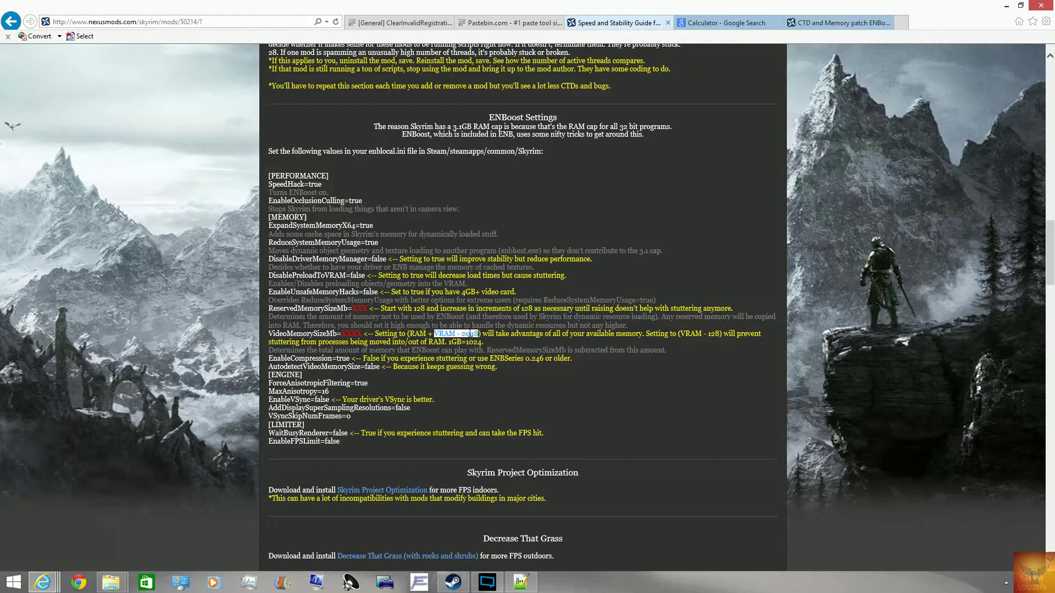
left_click(725, 23)
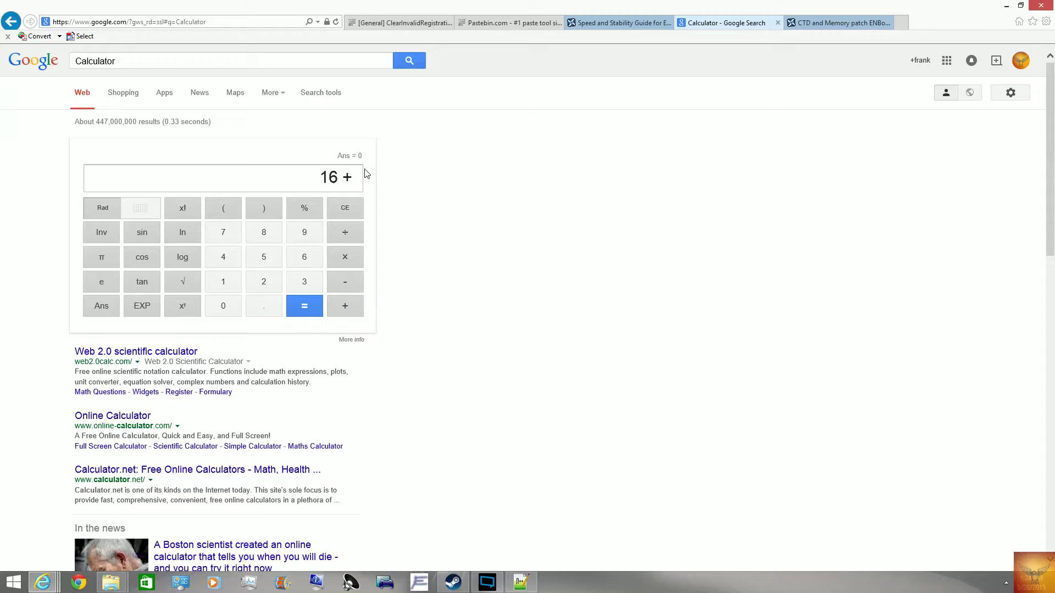
type("4")
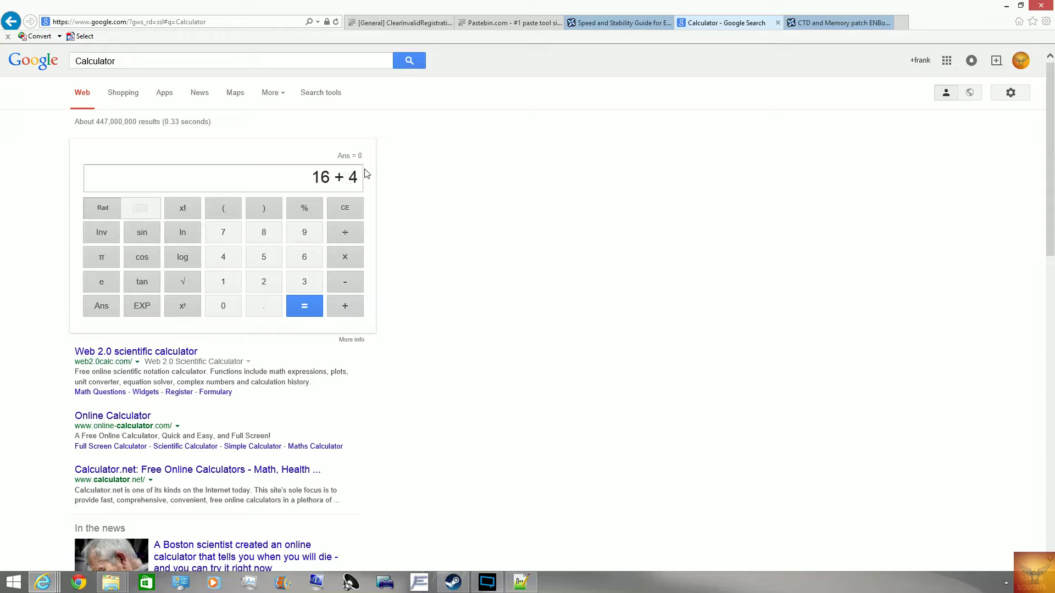
left_click(583, 26)
double_click(327, 309)
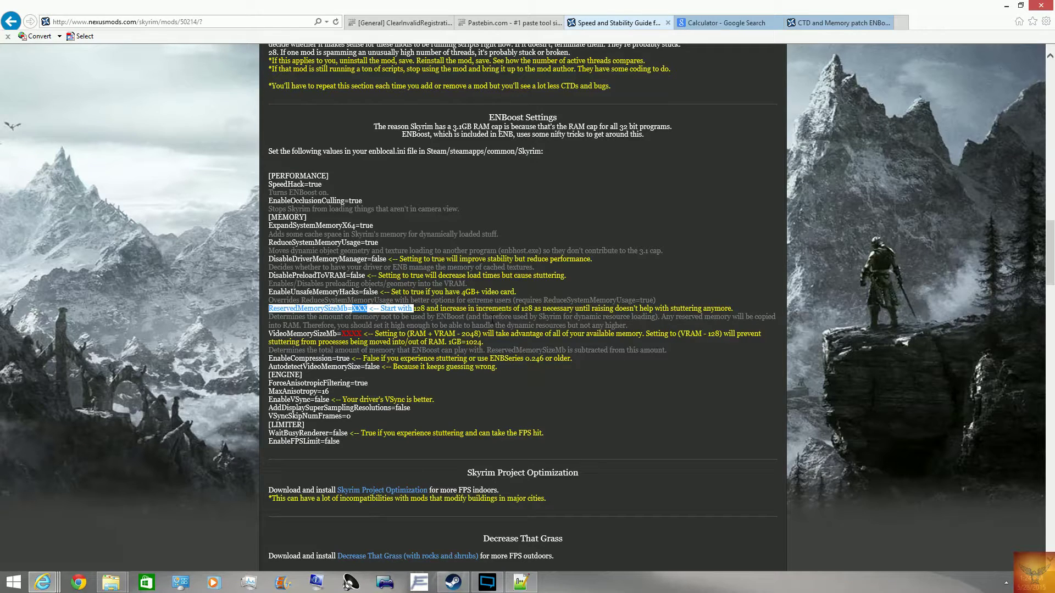
triple_click(454, 339)
left_click(462, 333)
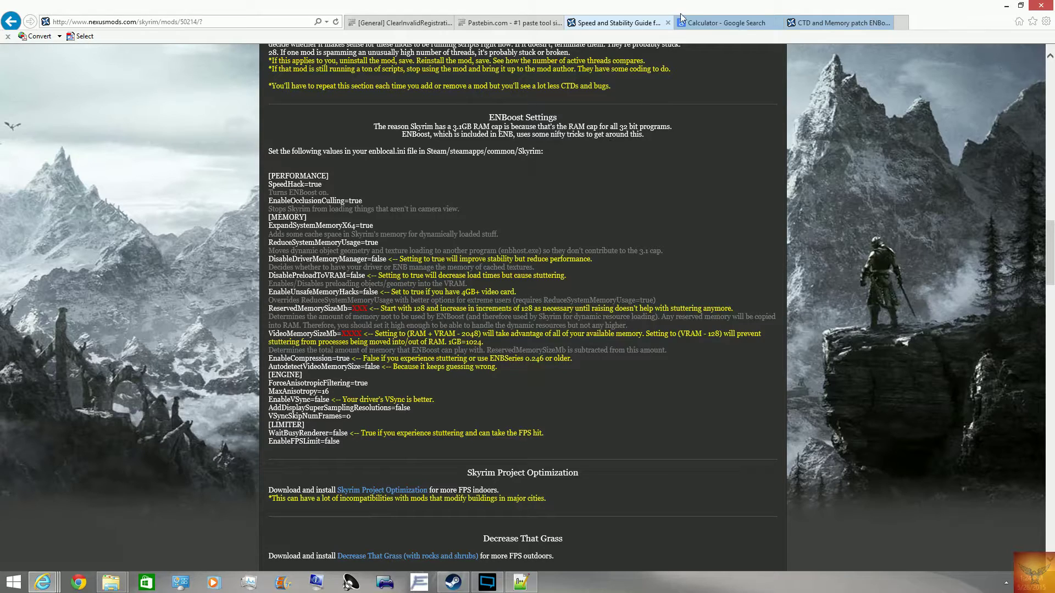
left_click(712, 21)
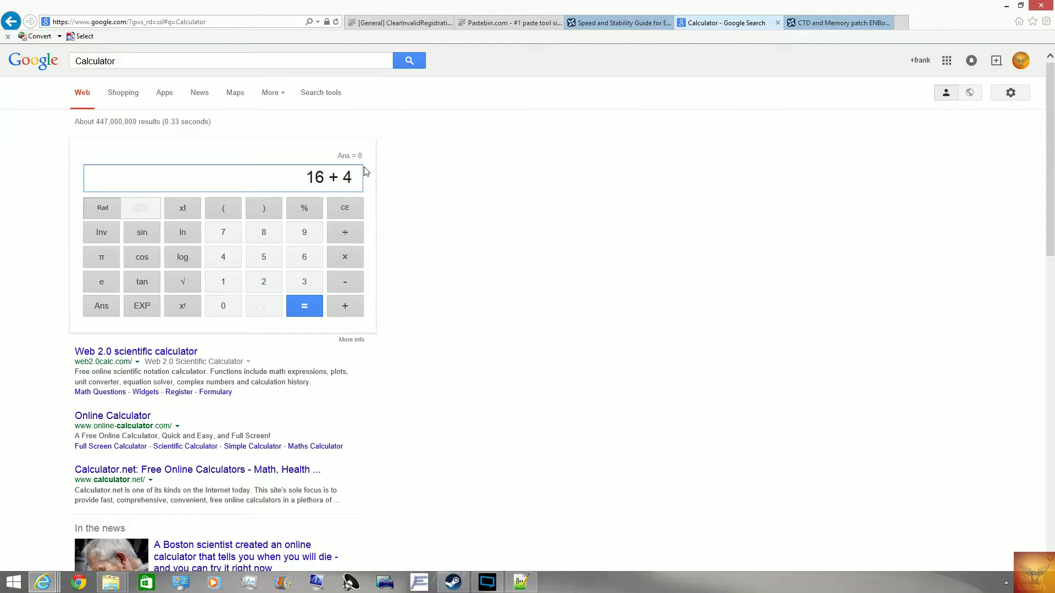
- Correct the calculator entry to 16000 + 4000
type("0")
key("BackSpace")
key("BackSpace")
key("BackSpace")
key("BackSpace")
type("6000")
type("+")
type("45")
key("BackSpace")
type("000 ")
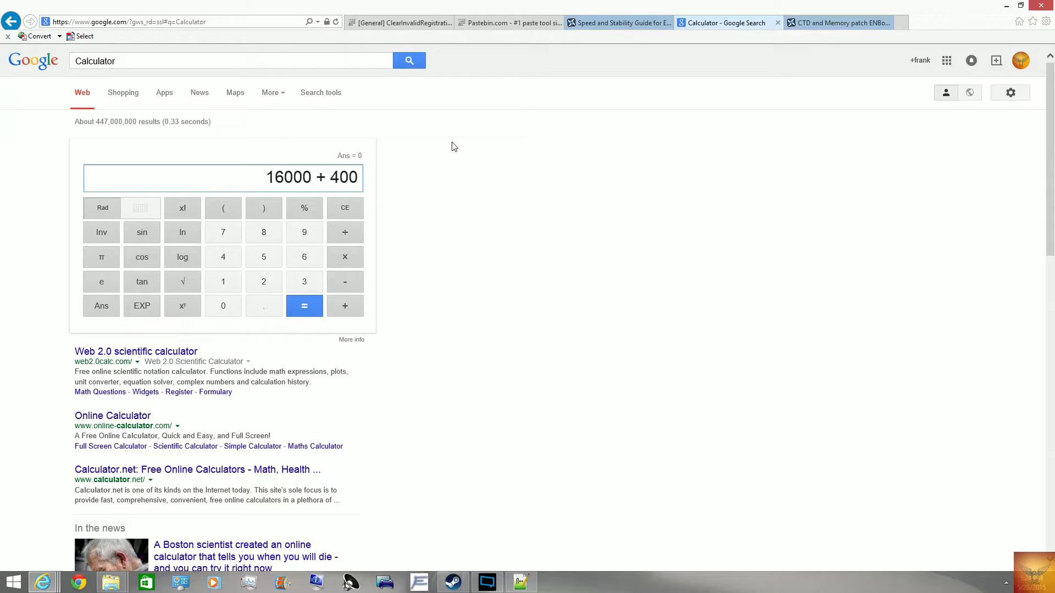
type("+")
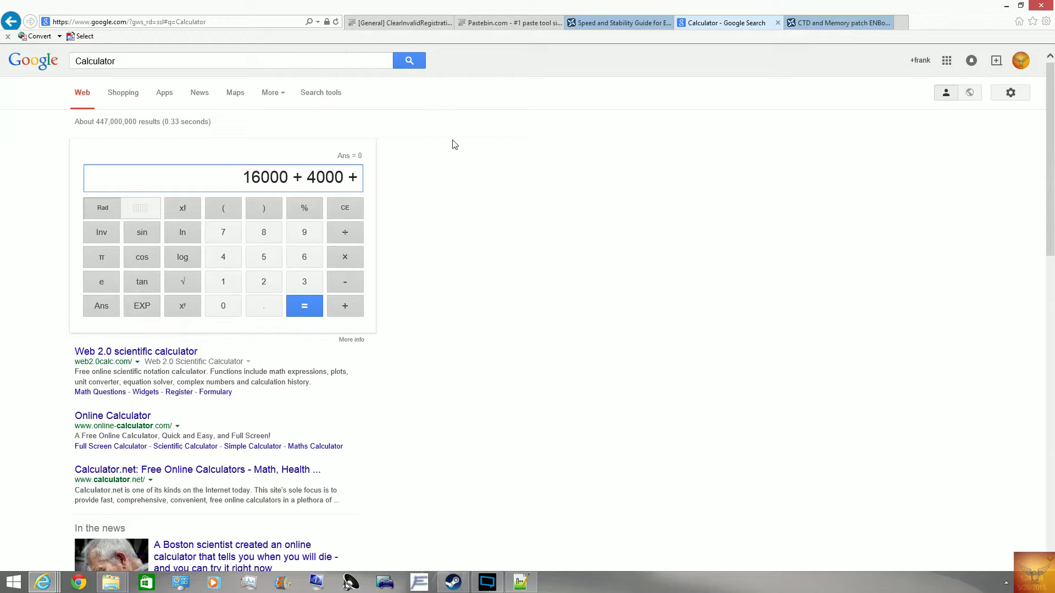
key("BackSpace")
type("+")
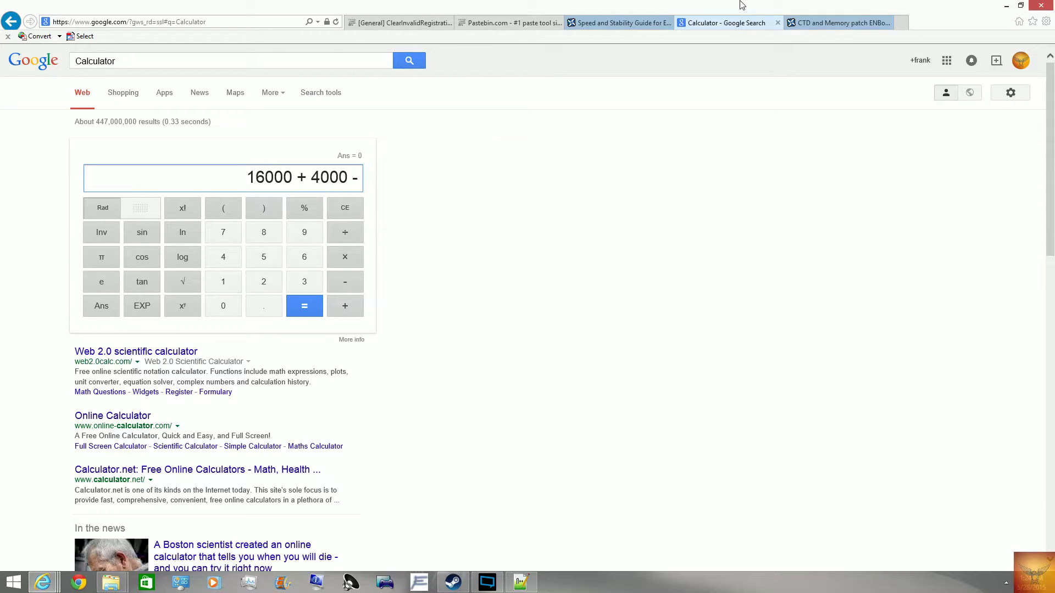
- Subtract 2048 after checking the guide and evaluate it to 17952
left_click(614, 23)
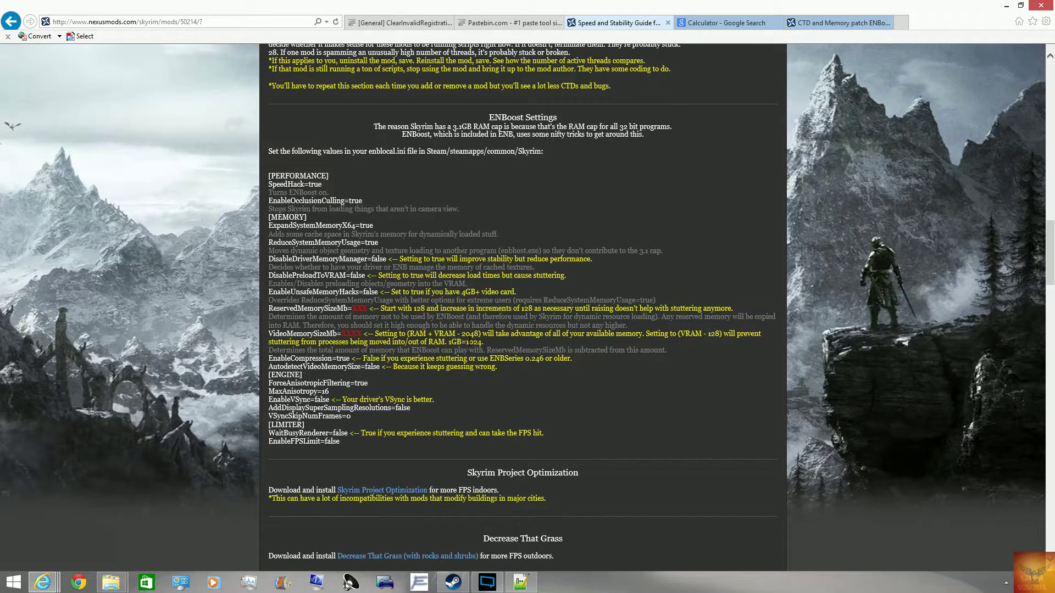
key("ctrl+Tab")
type("-")
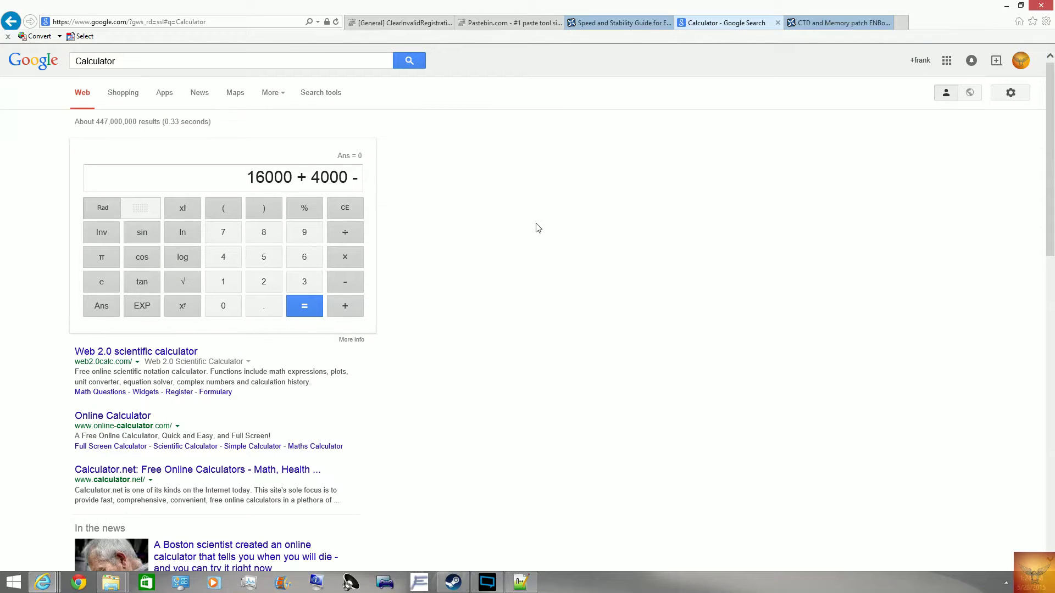
type(" 20")
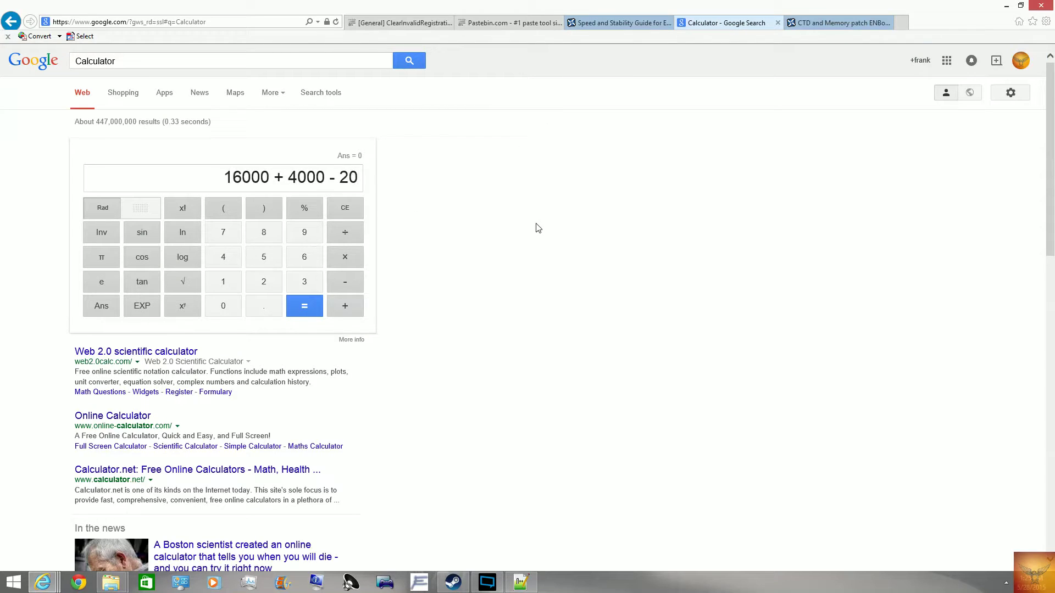
type("48")
left_click(305, 306)
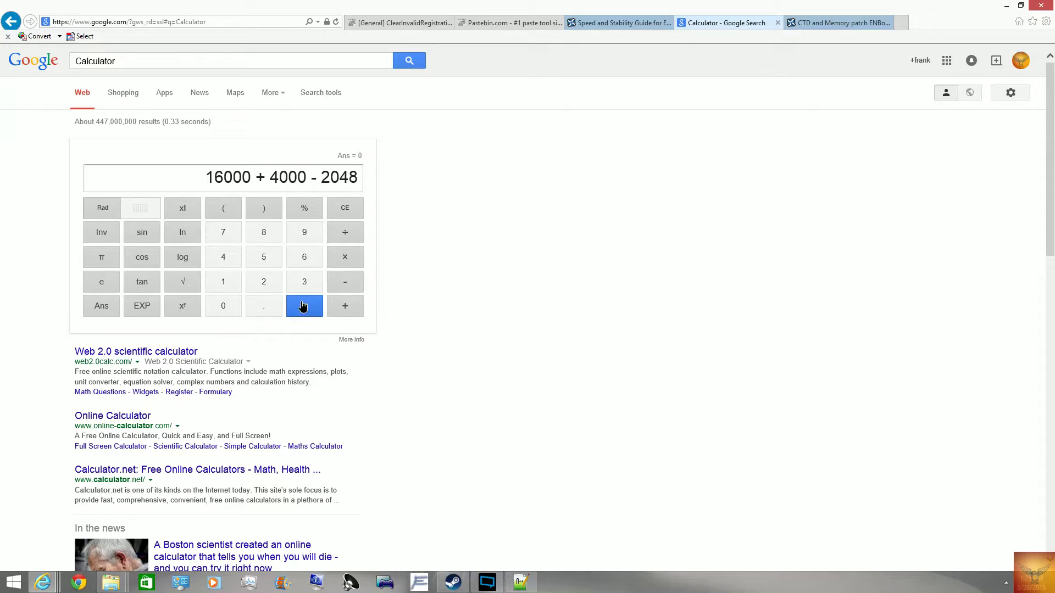
left_click_drag(308, 178, 353, 178)
left_click(522, 163)
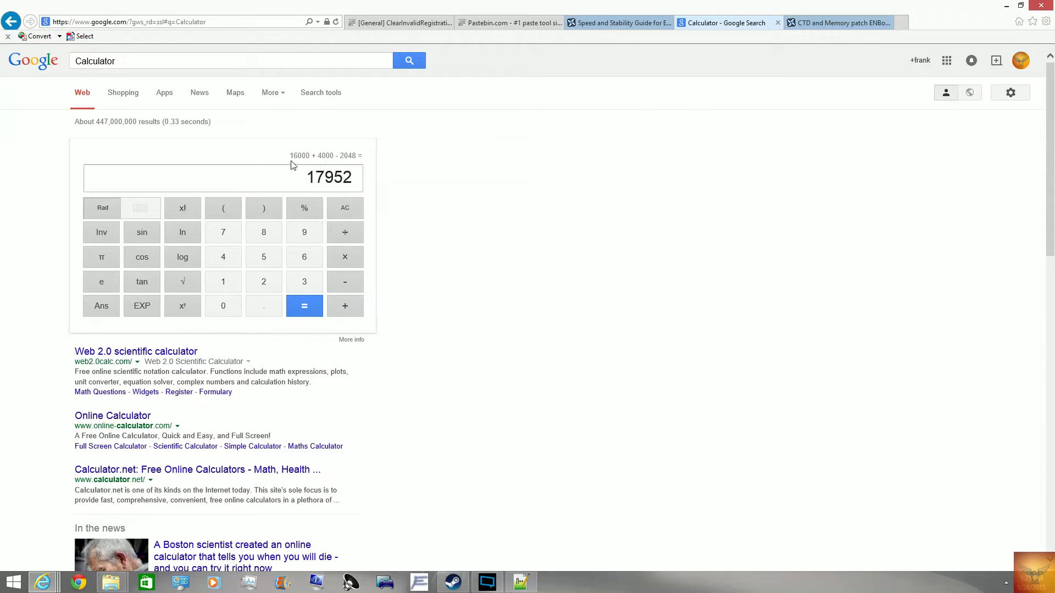
- Replace the 17952 result with a new 8 + 2000 - 2048 expression
left_click(297, 188)
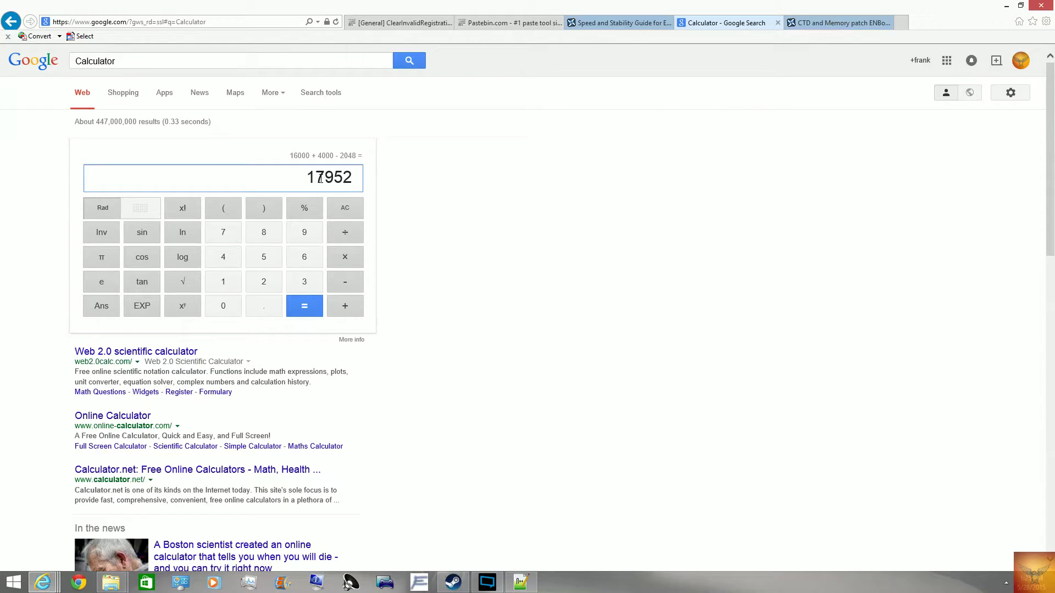
left_click_drag(320, 178, 367, 176)
left_click(357, 176)
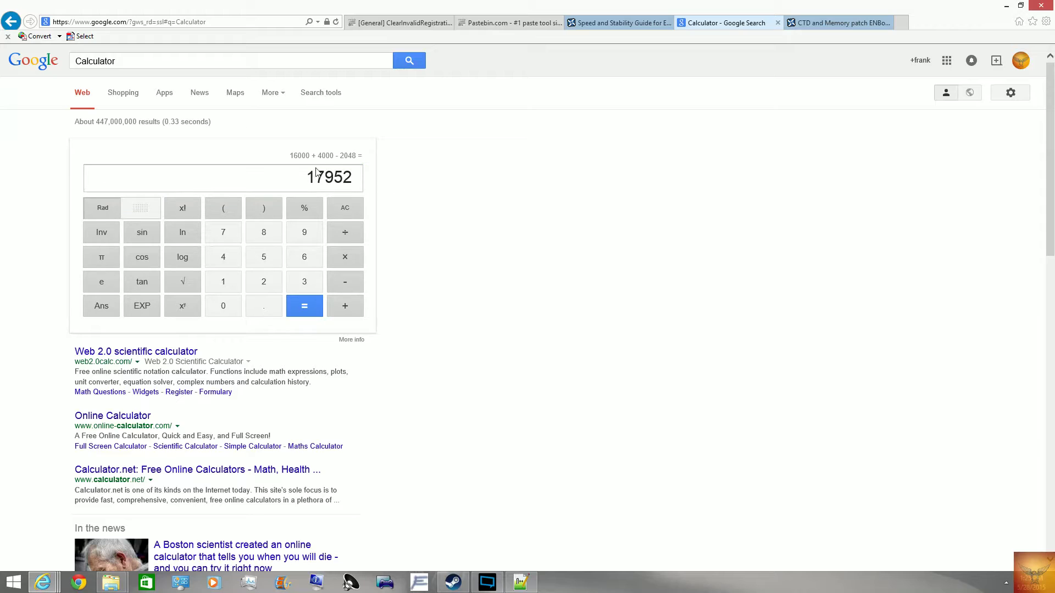
left_click_drag(305, 177, 388, 179)
type("8 ")
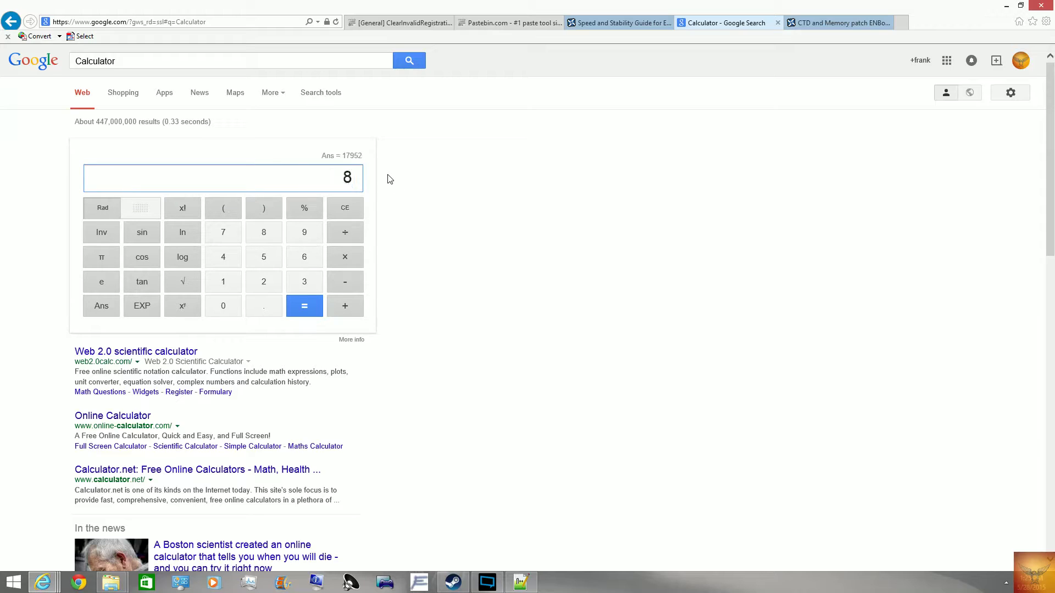
type("+ 2000 -")
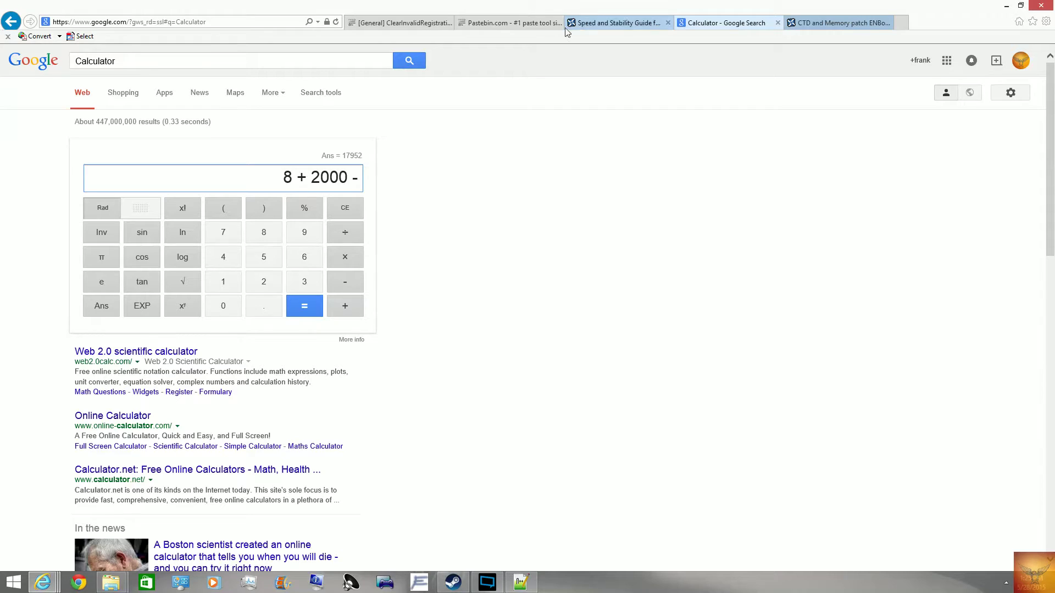
left_click(609, 21)
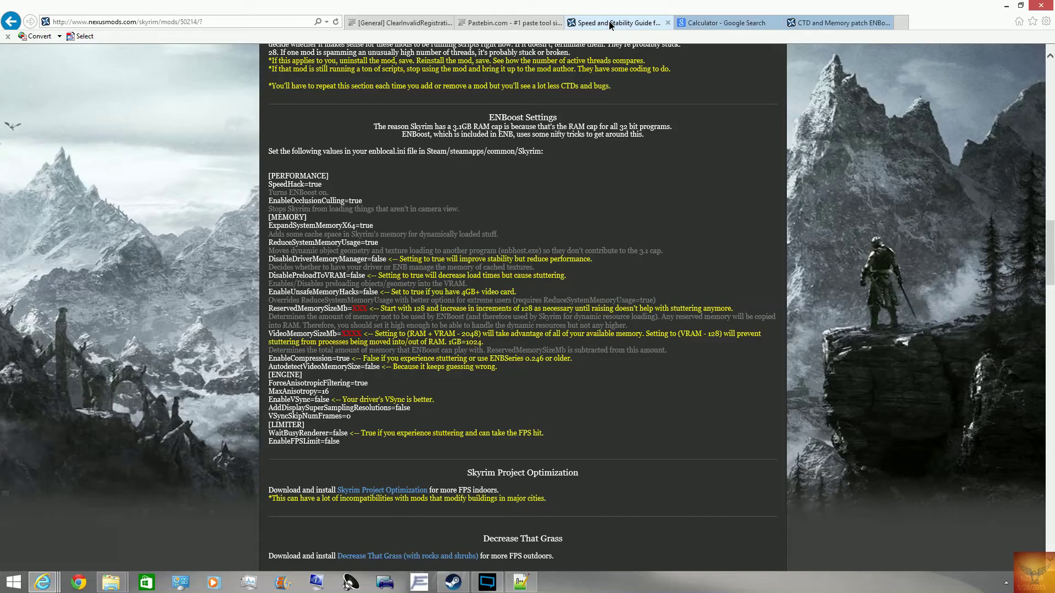
left_click(728, 29)
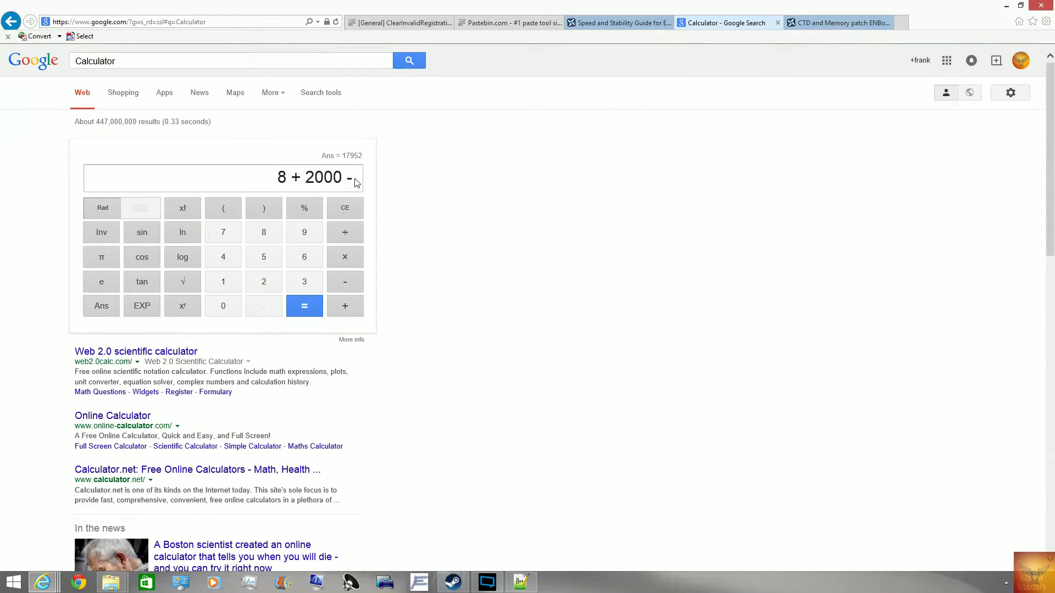
type("2")
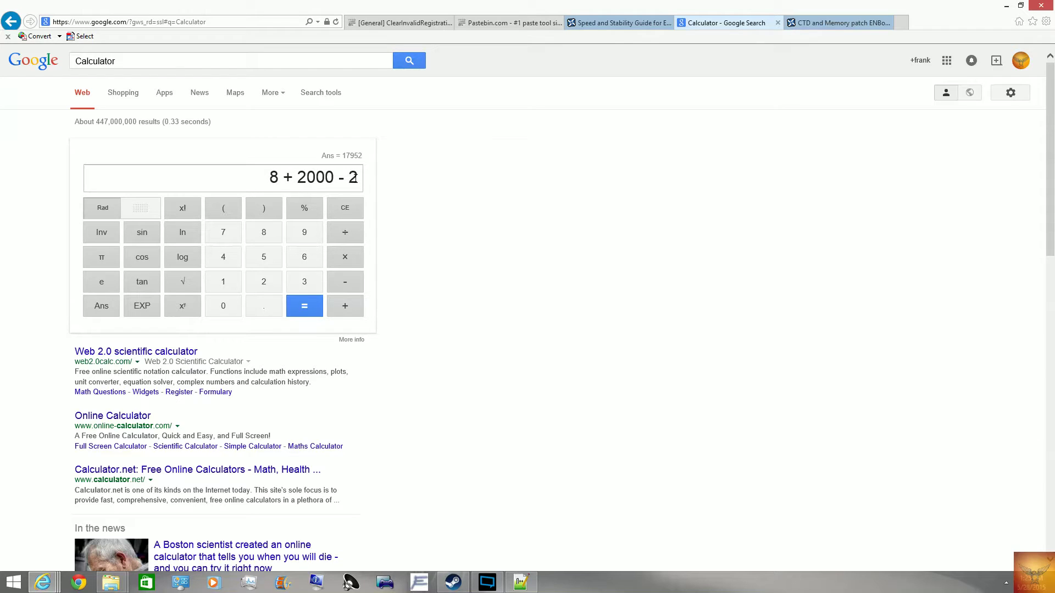
type("048")
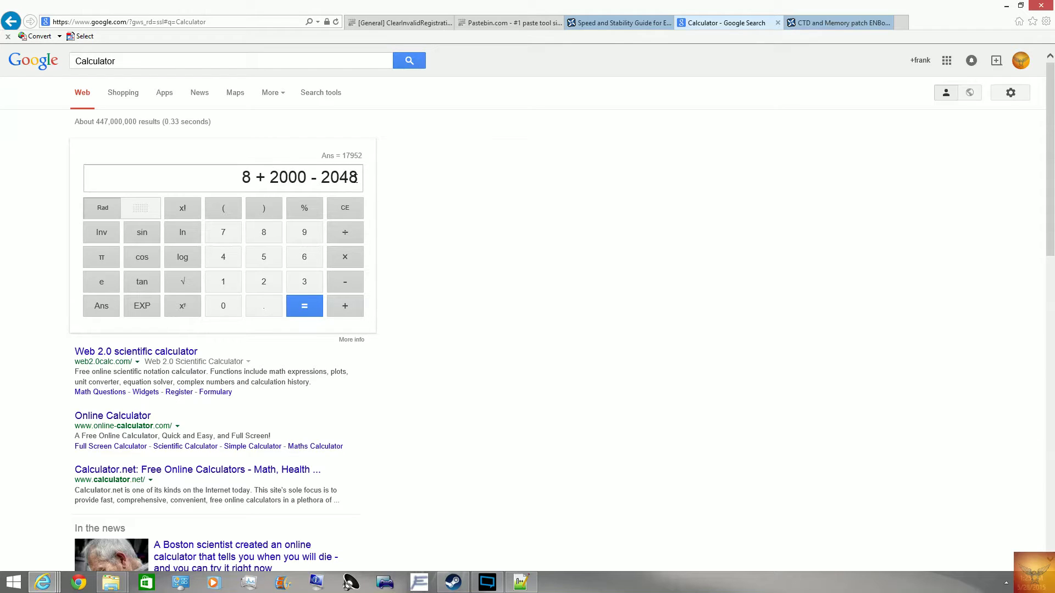
- Correct the expression to 8000 + 2000 - 2048 and evaluate it to 7952
left_click(252, 178)
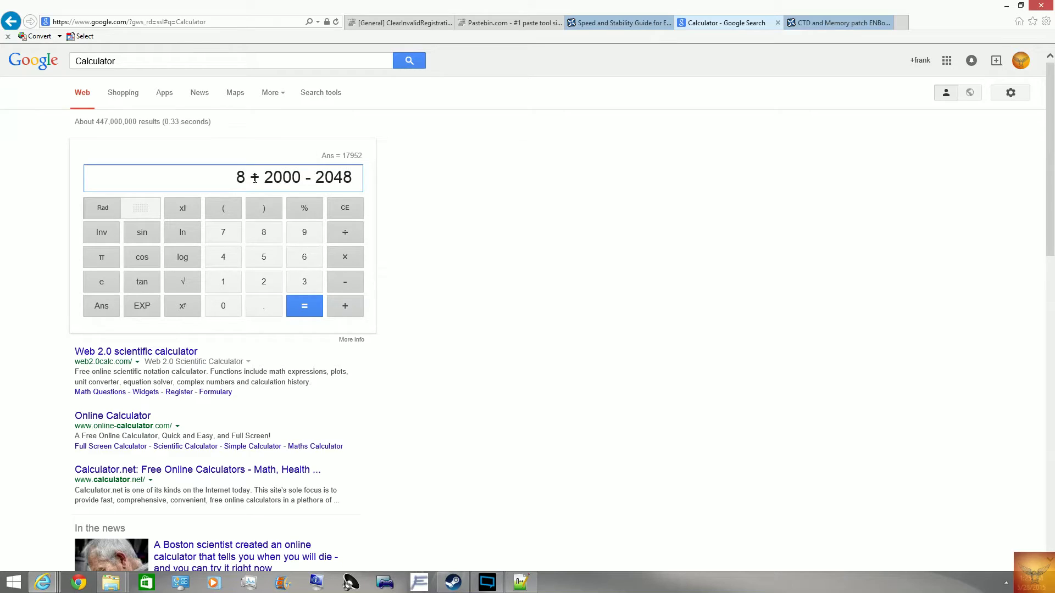
type("0")
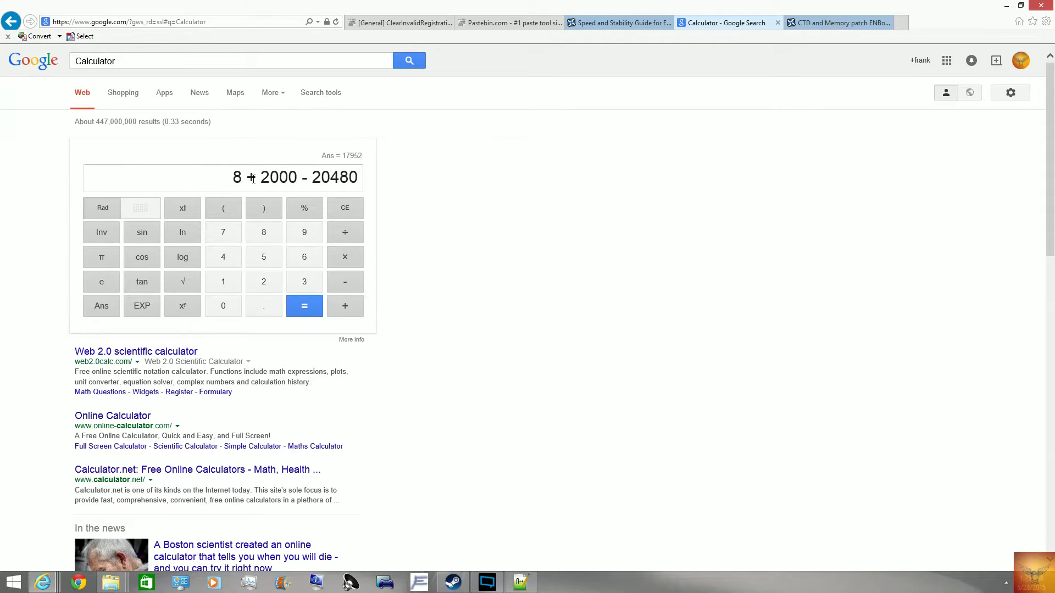
key("BackSpace")
key("BackSpace")
key("BackSpace")
key("BackSpace")
key("BackSpace")
key("BackSpace")
key("BackSpace")
key("BackSpace")
key("BackSpace")
key("BackSpace")
key("BackSpace")
type("8000 + 2000")
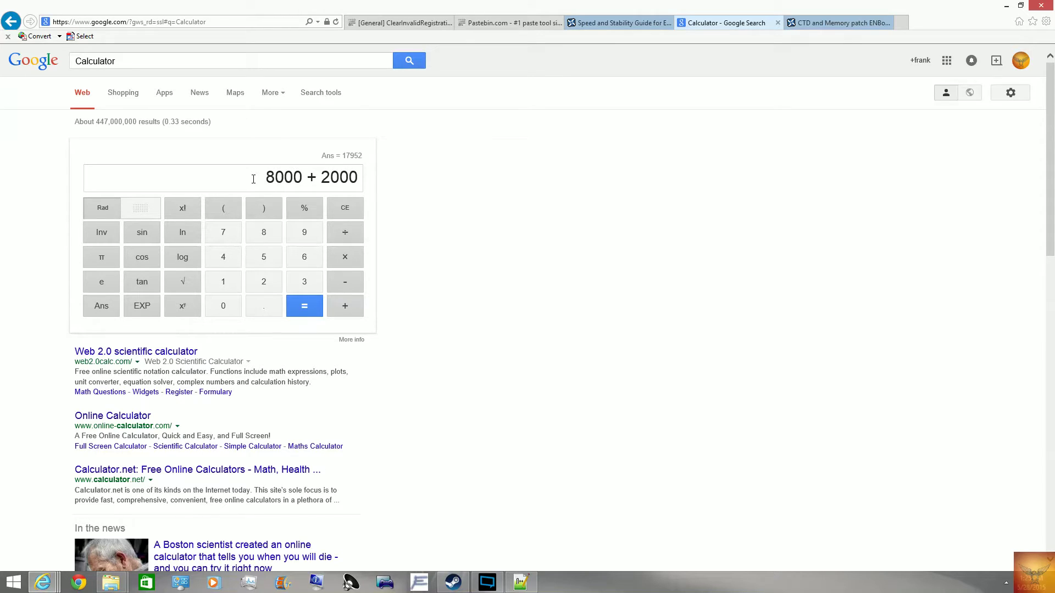
type(" - 2048")
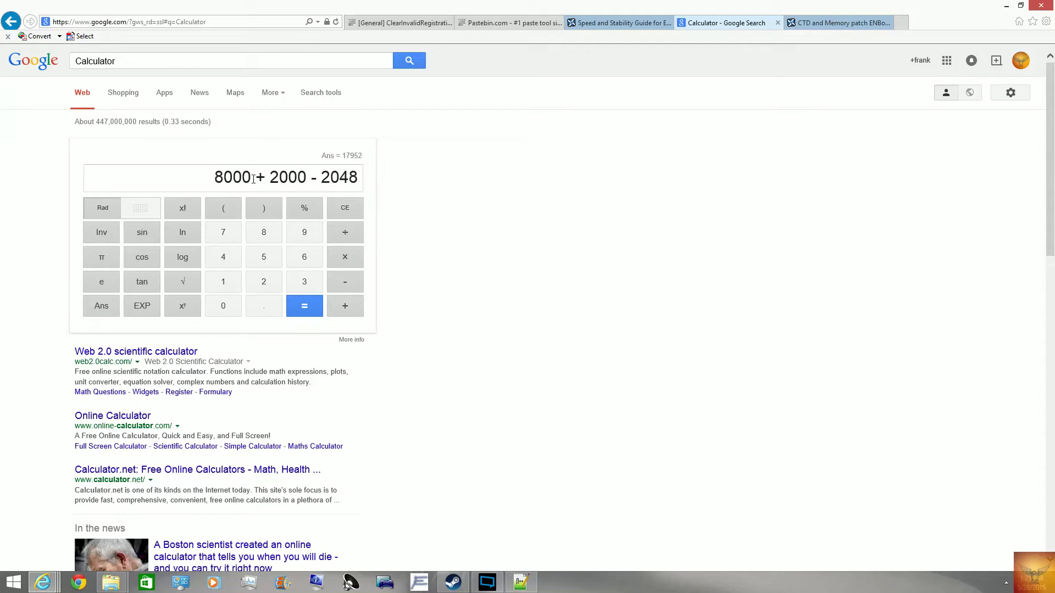
key("Return")
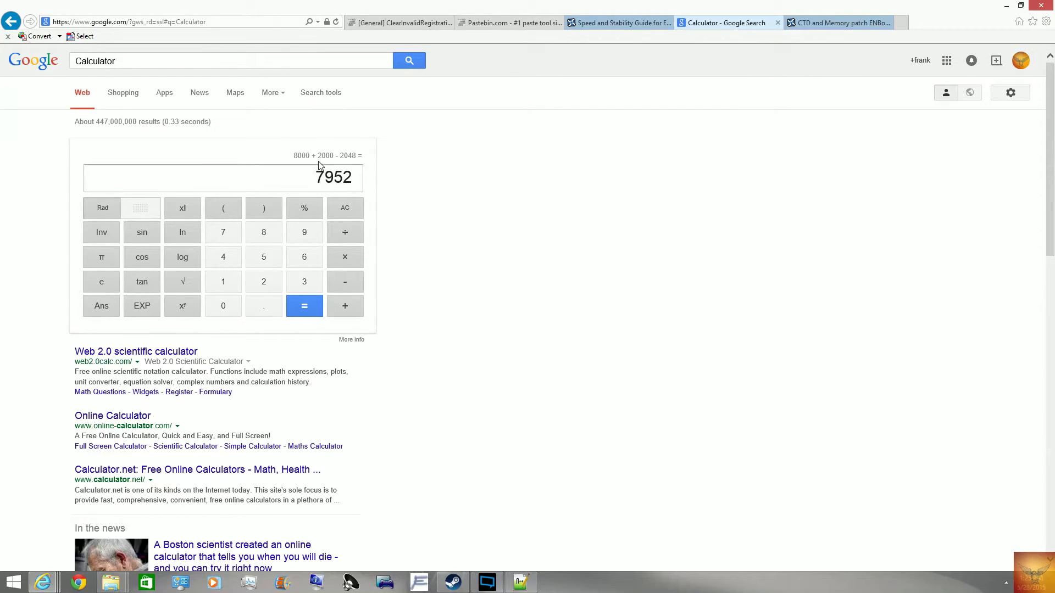
- Select the 7952 result, then switch back to enblocal.ini in Notepad++
left_click_drag(315, 176, 358, 170)
left_click(353, 176)
left_click(328, 177)
left_click_drag(314, 178, 351, 177)
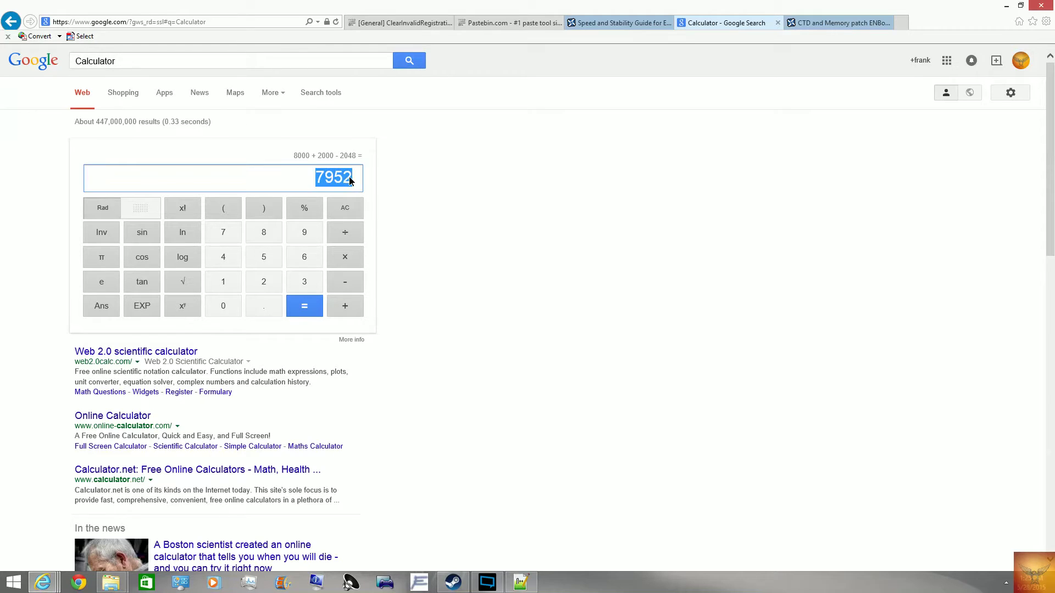
left_click(349, 177)
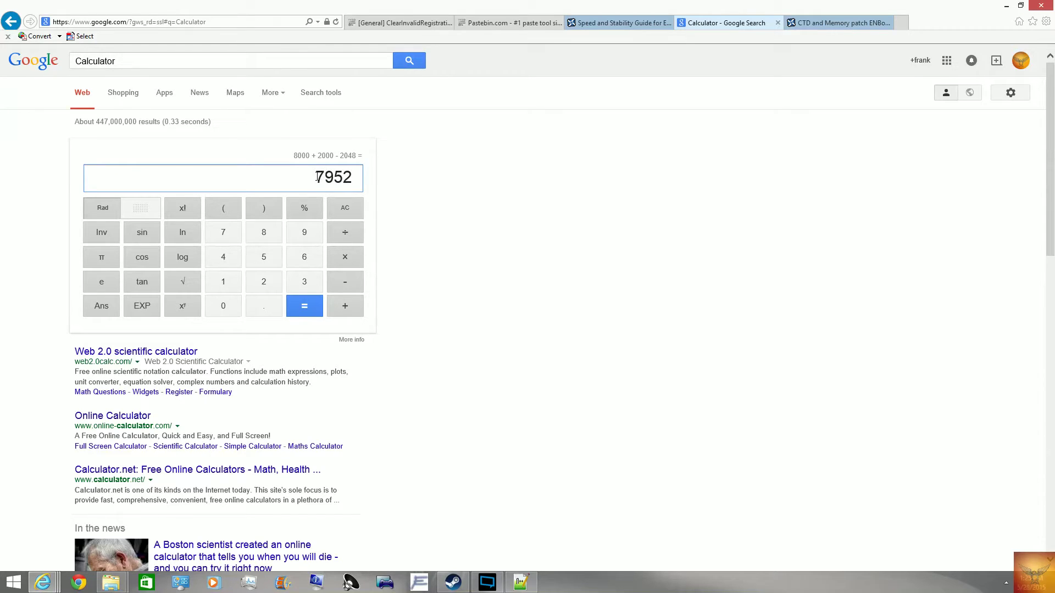
left_click_drag(317, 177, 412, 186)
left_click(412, 160)
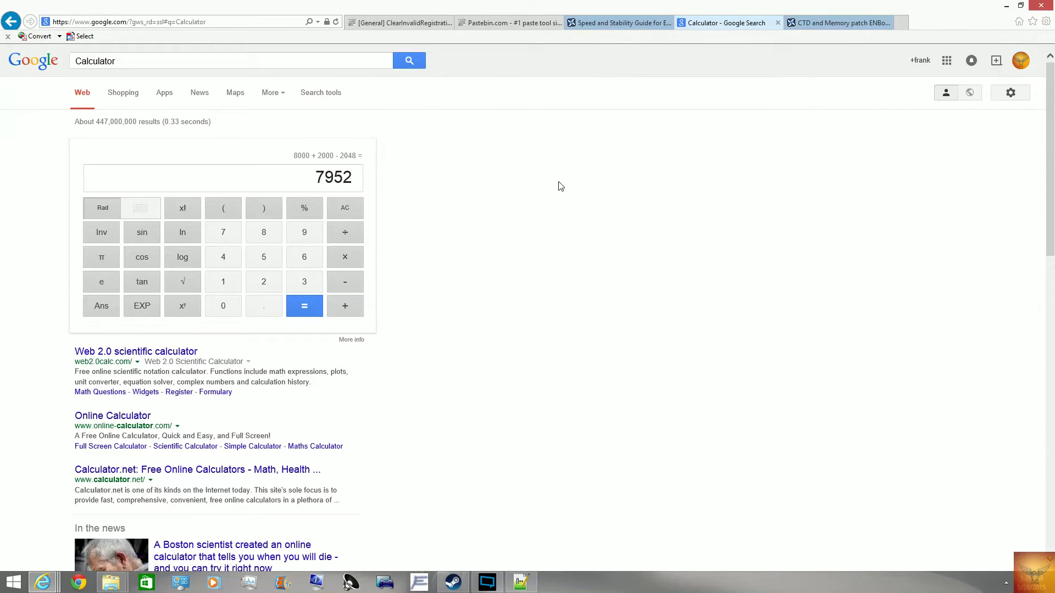
left_click(520, 581)
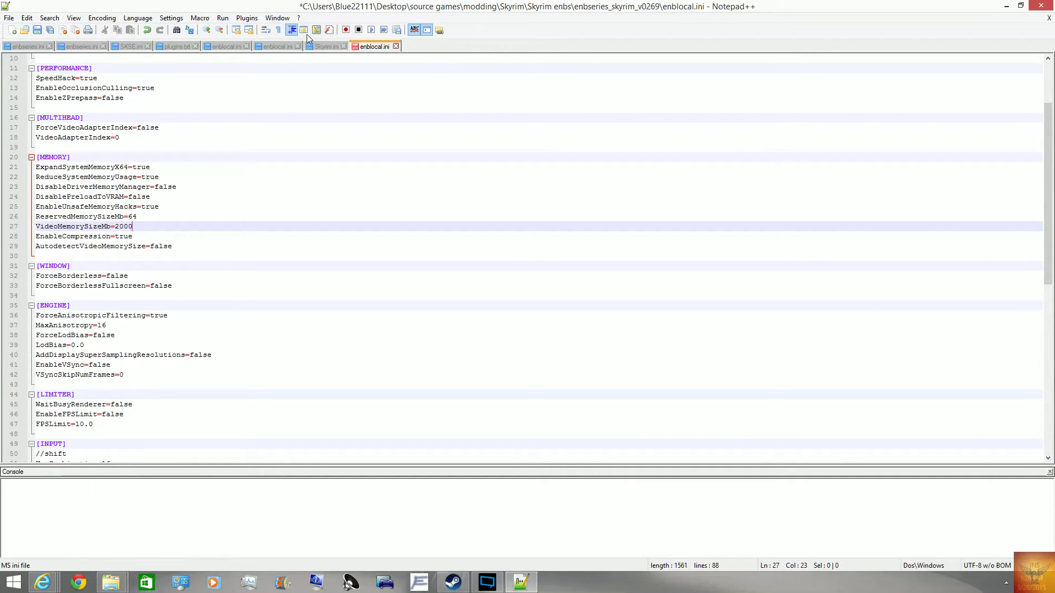
- Replace VideoMemorySizeMb 2000 with 17952 in the enbseries_skyrim_v0269 enblocal.ini
left_click(239, 47)
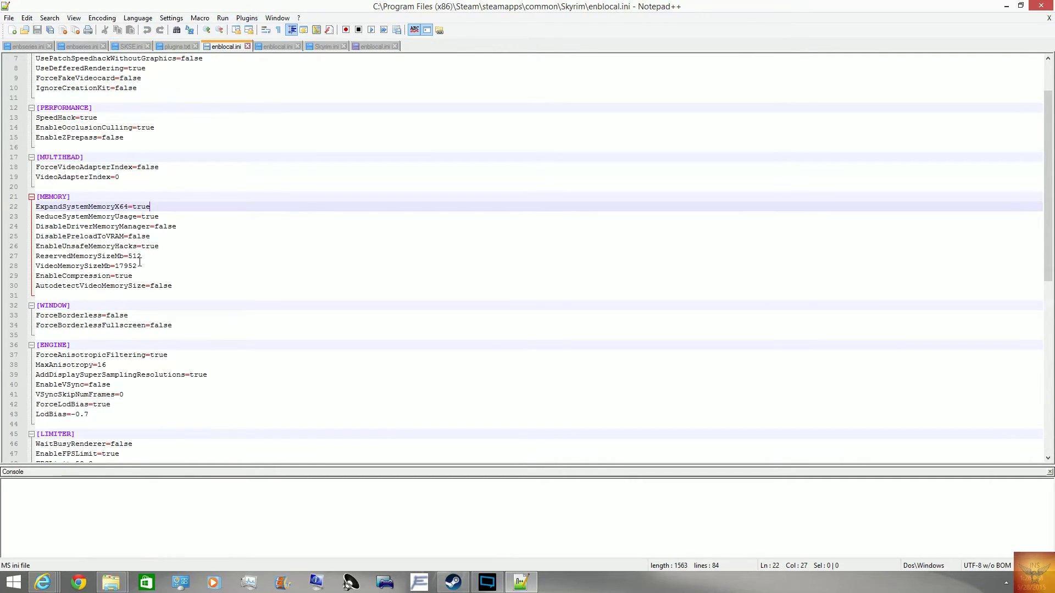
left_click_drag(137, 266, 115, 267)
key("ctrl+c")
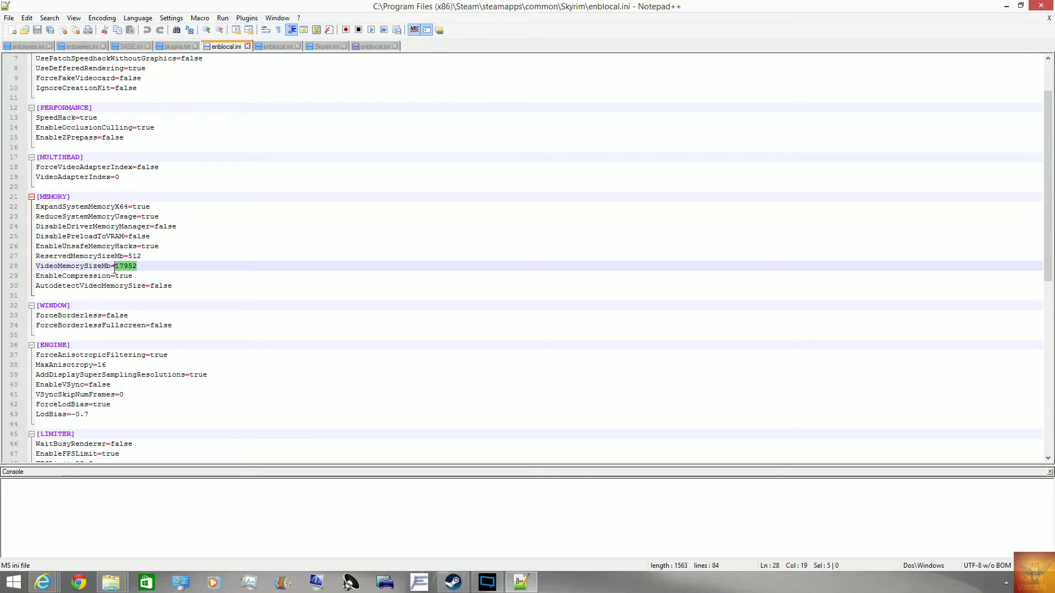
left_click(362, 46)
left_click_drag(147, 223, 115, 226)
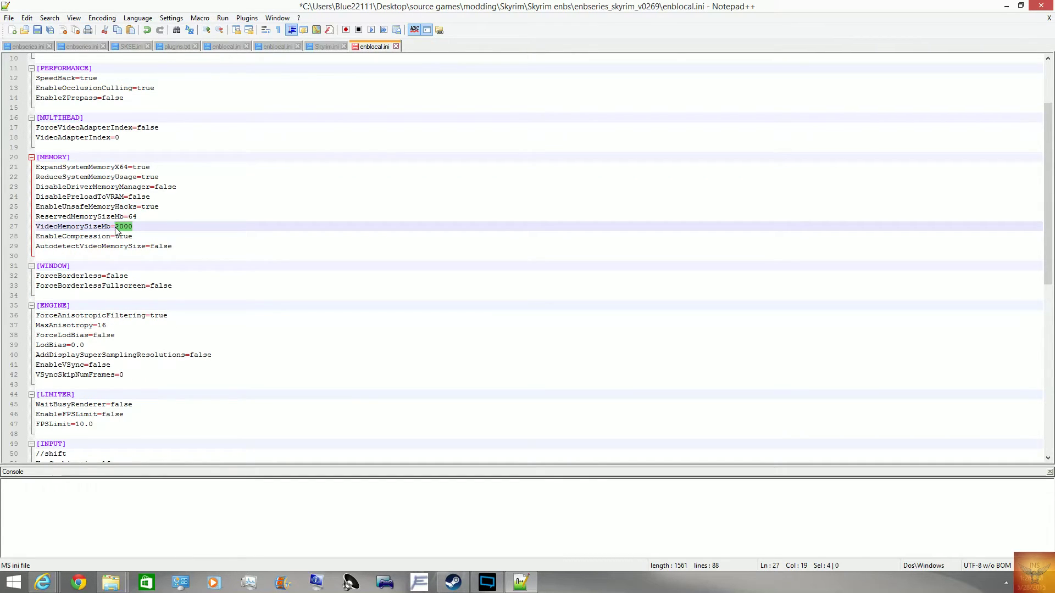
key("ctrl+v")
- Reread the guide's VideoMemorySizeMb guidance and ENGINE settings
mouse_move(43, 582)
left_click(348, 485)
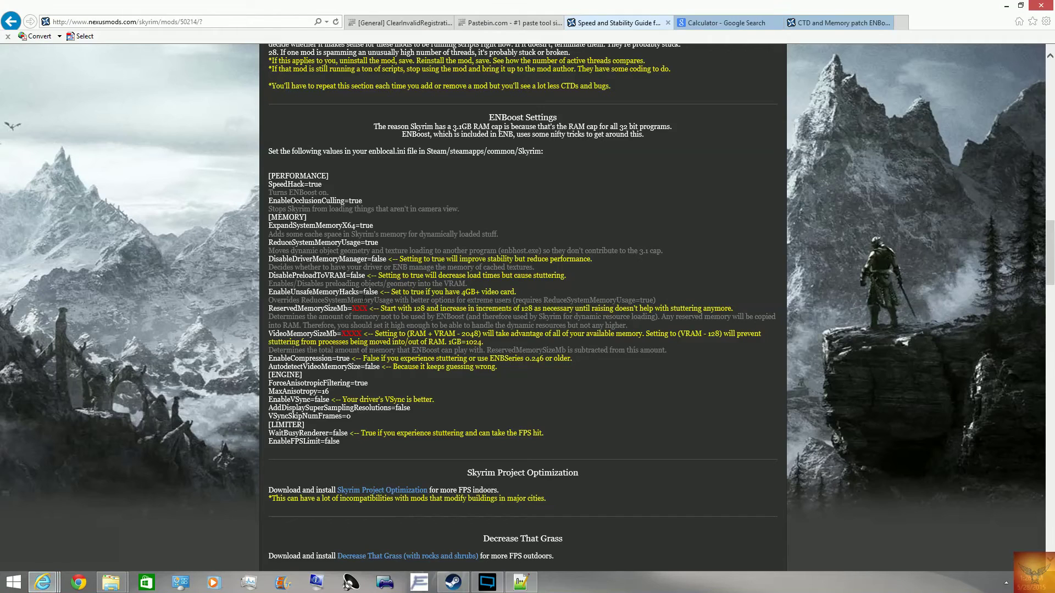
left_click_drag(269, 349, 369, 385)
left_click(614, 365)
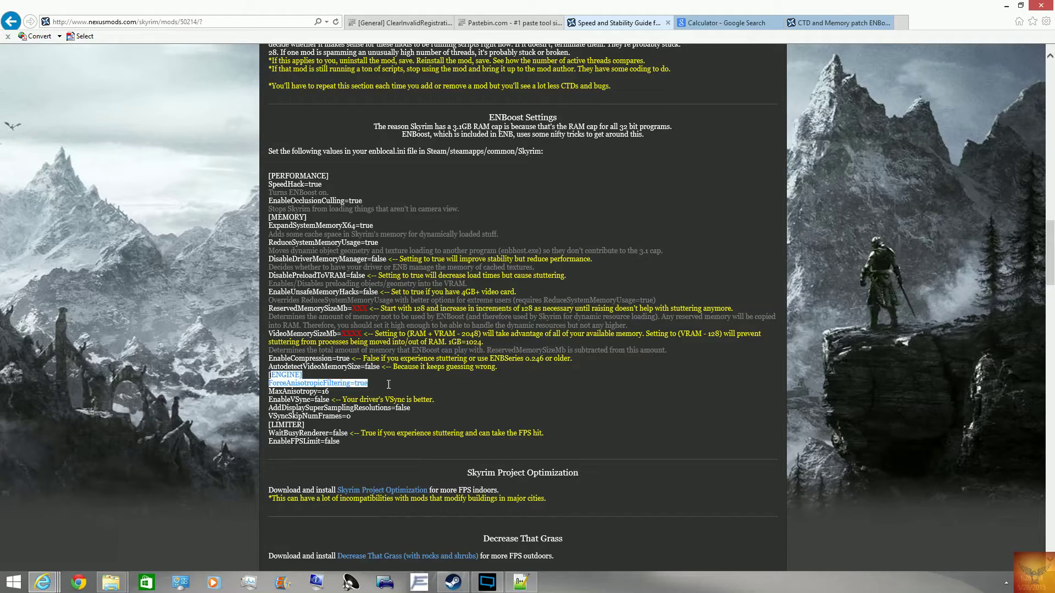
left_click(392, 389)
triple_click(342, 335)
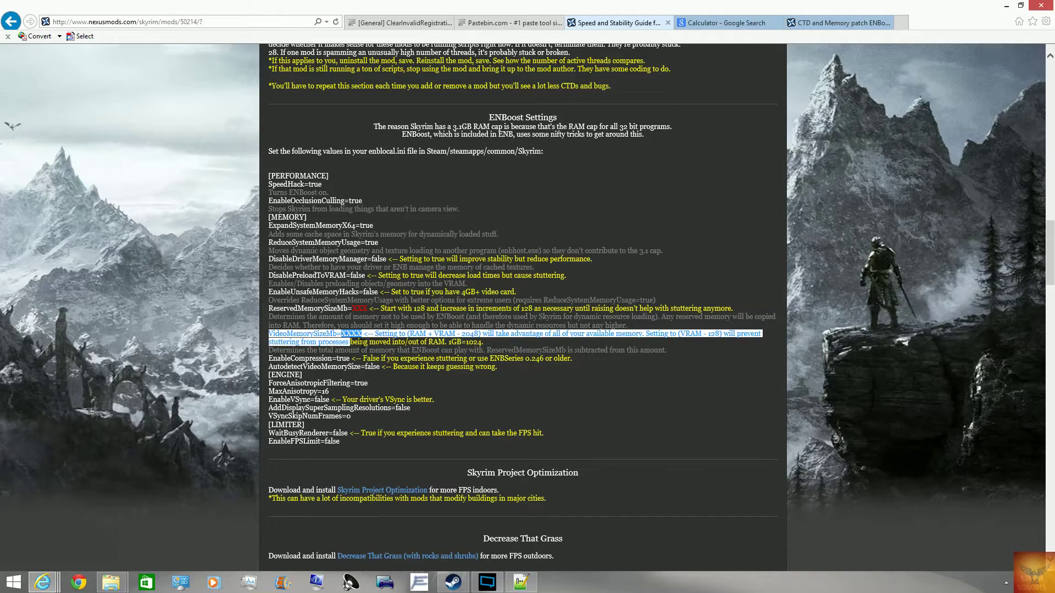
left_click(341, 321)
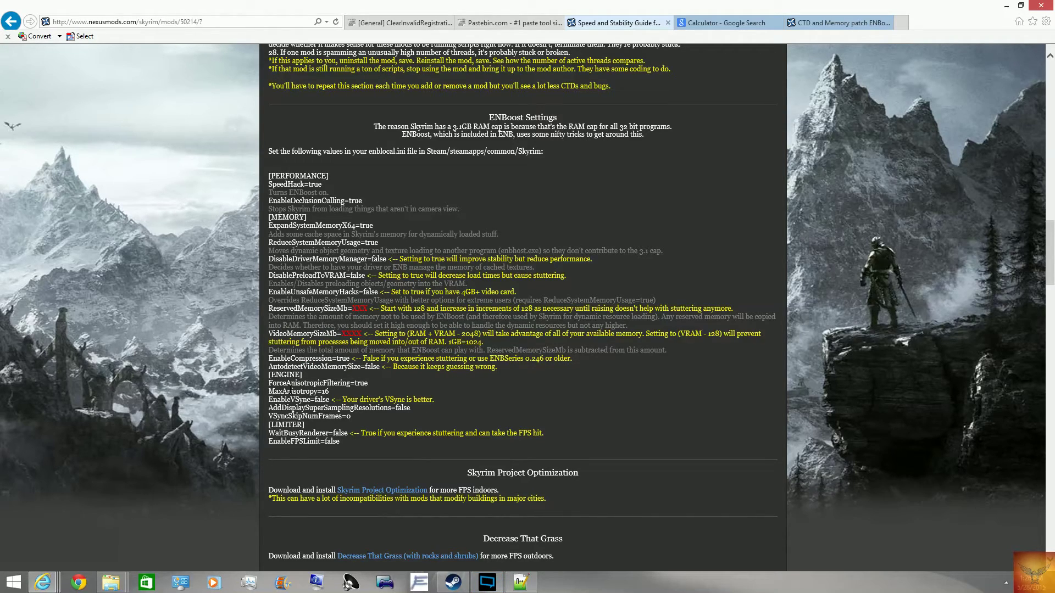
left_click_drag(289, 391, 439, 402)
left_click(467, 403)
- Compare the [ENGINE] sections of the enbseries and my enb enblocal.ini files
left_click(521, 583)
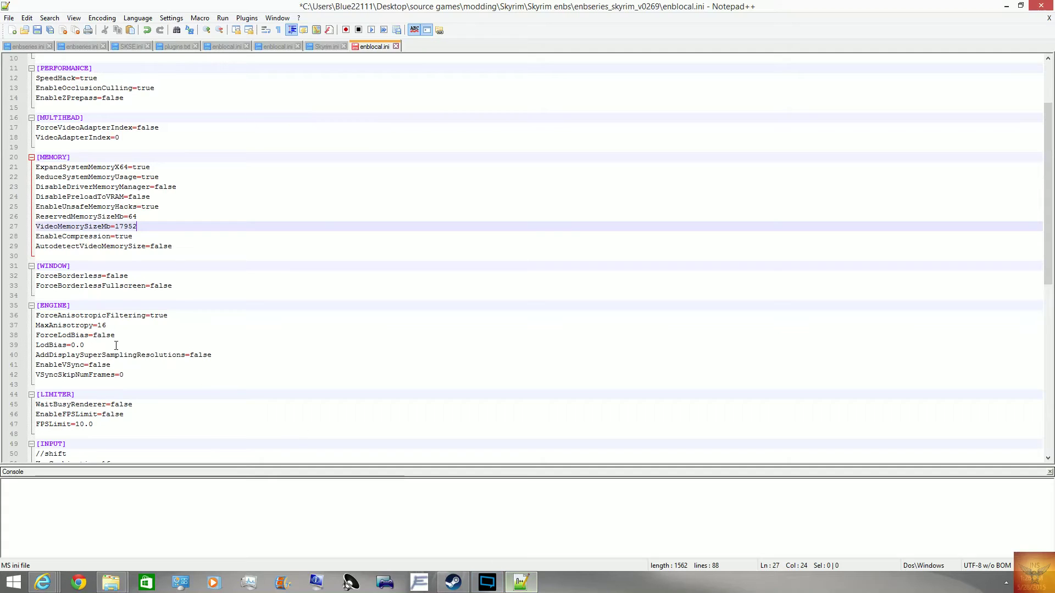
left_click_drag(110, 365, 87, 307)
left_click(124, 355)
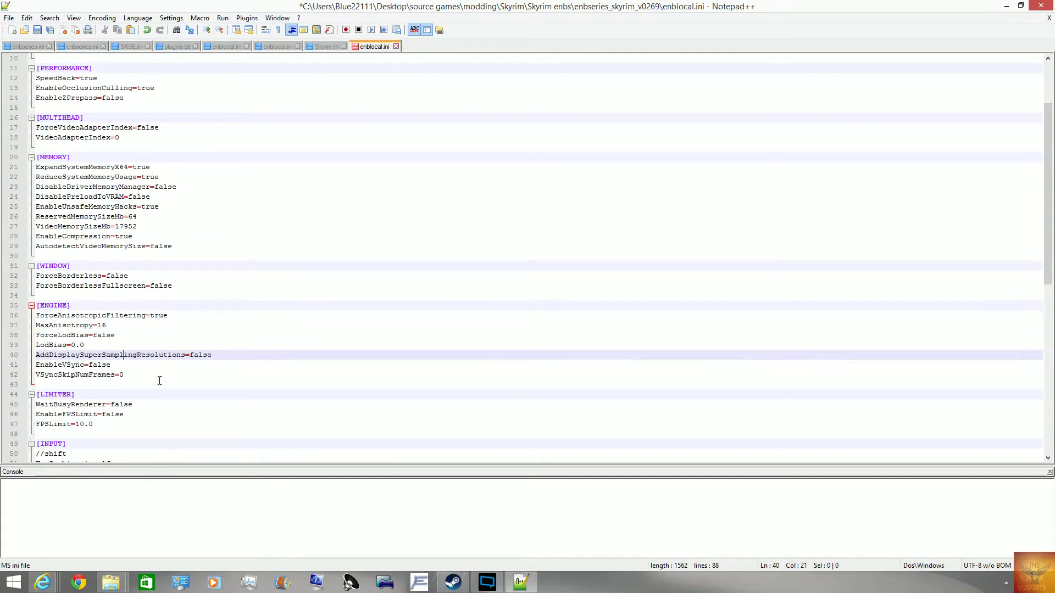
left_click(160, 381)
left_click(273, 46)
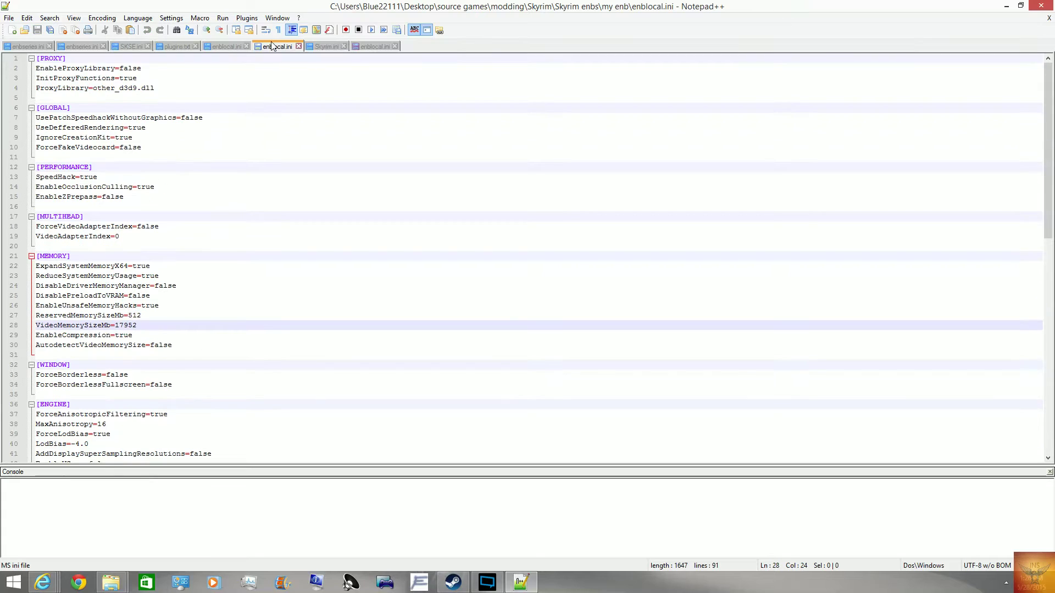
scroll(190, 305, "down", 2)
left_click_drag(125, 415, 36, 355)
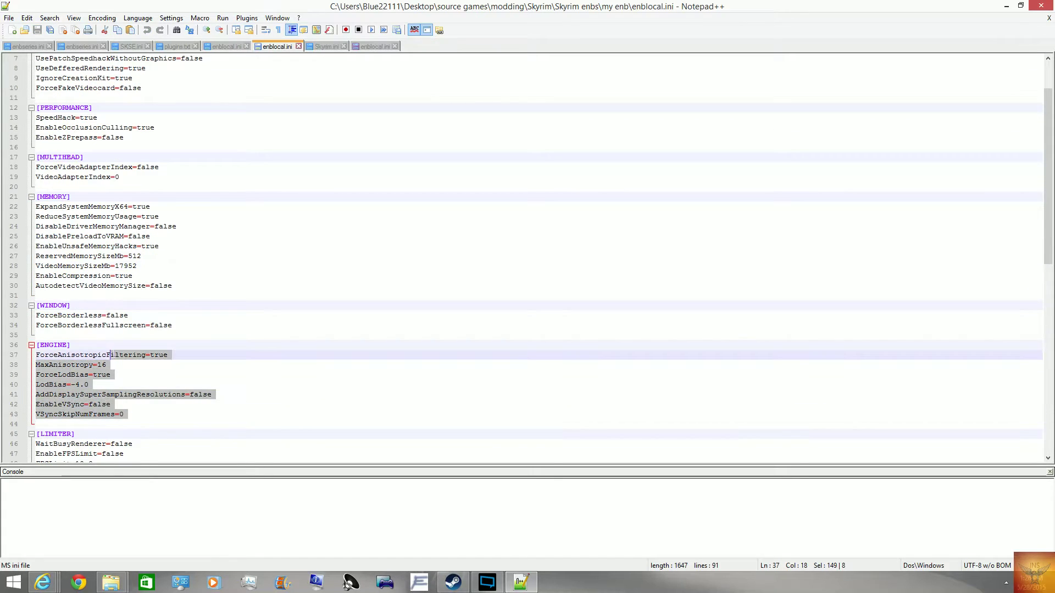
left_click(202, 365)
left_click(379, 46)
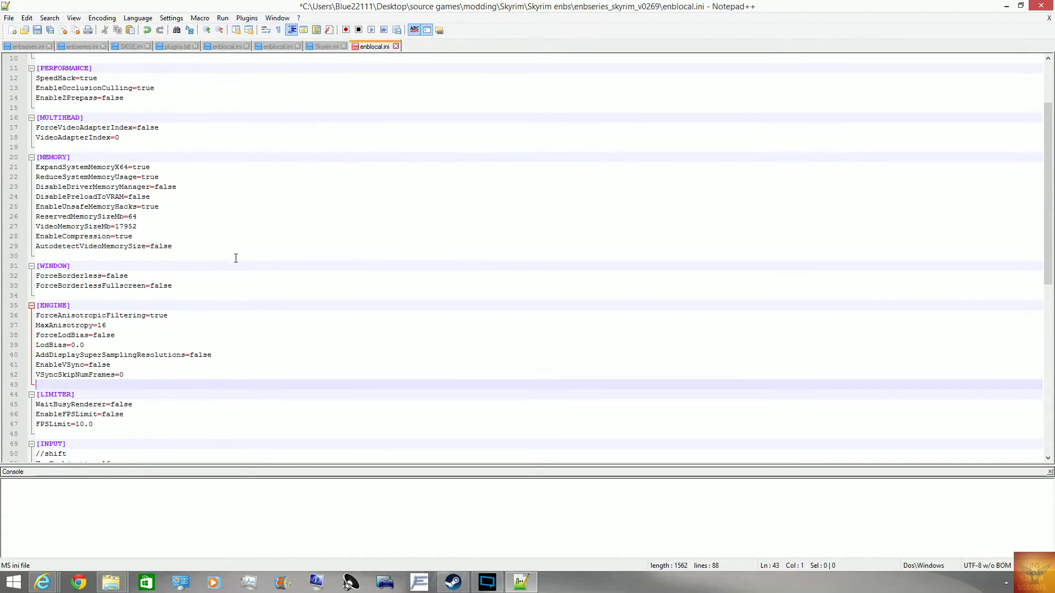
- Review the guide's recommended [ENGINE] and [LIMITER] settings
mouse_move(43, 583)
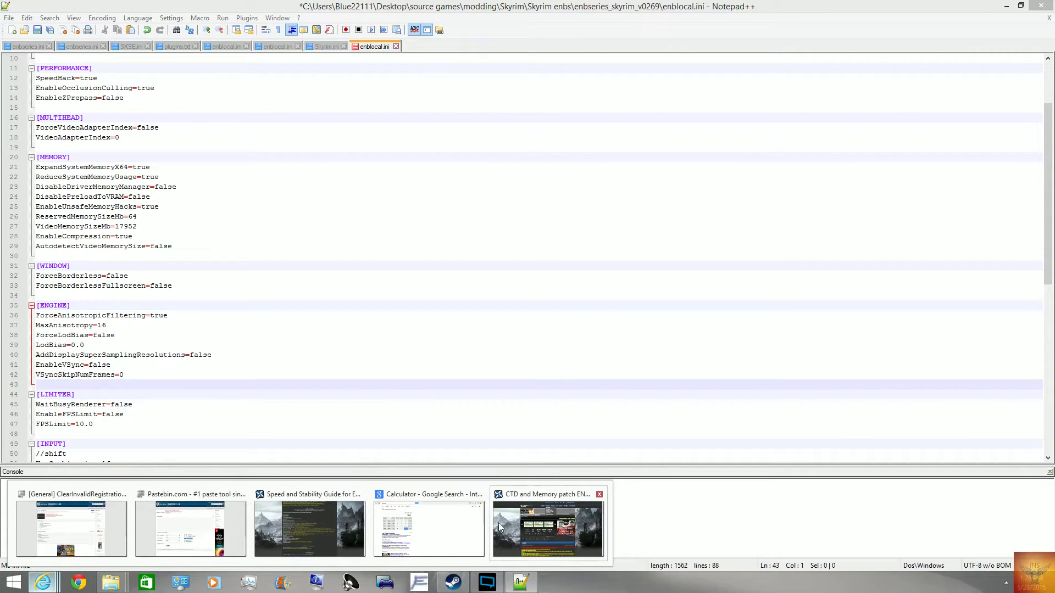
left_click(522, 525)
scroll(380, 344, "down", 15)
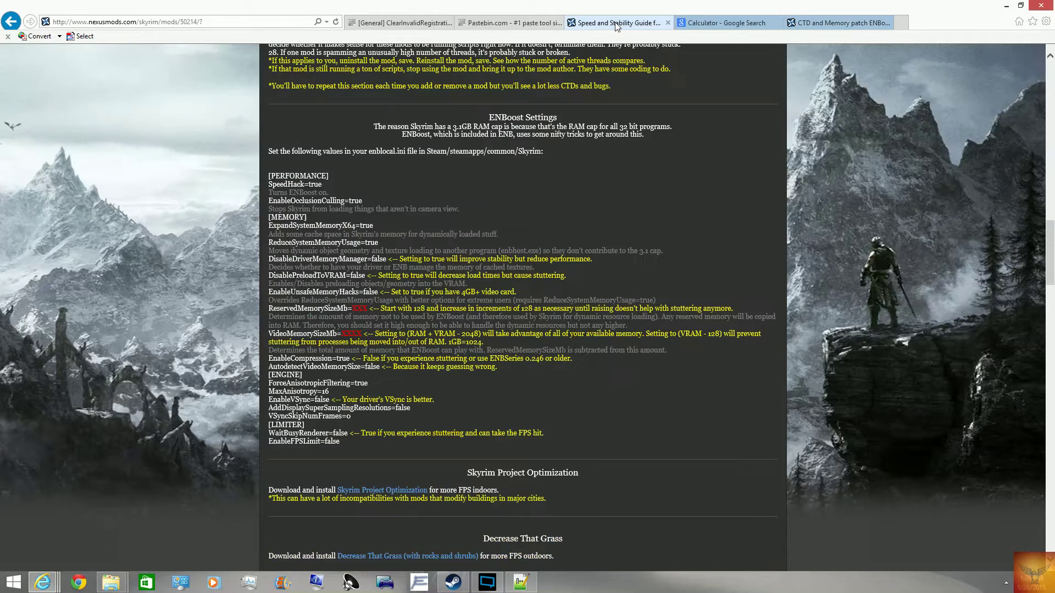
mouse_move(300, 377)
left_mouse_down()
mouse_move(381, 447)
mouse_move(401, 449)
mouse_move(299, 376)
left_mouse_up()
left_click(326, 434)
- Change FPSLimit from 10.0 to 59.0 in the [LIMITER] section
left_click(520, 582)
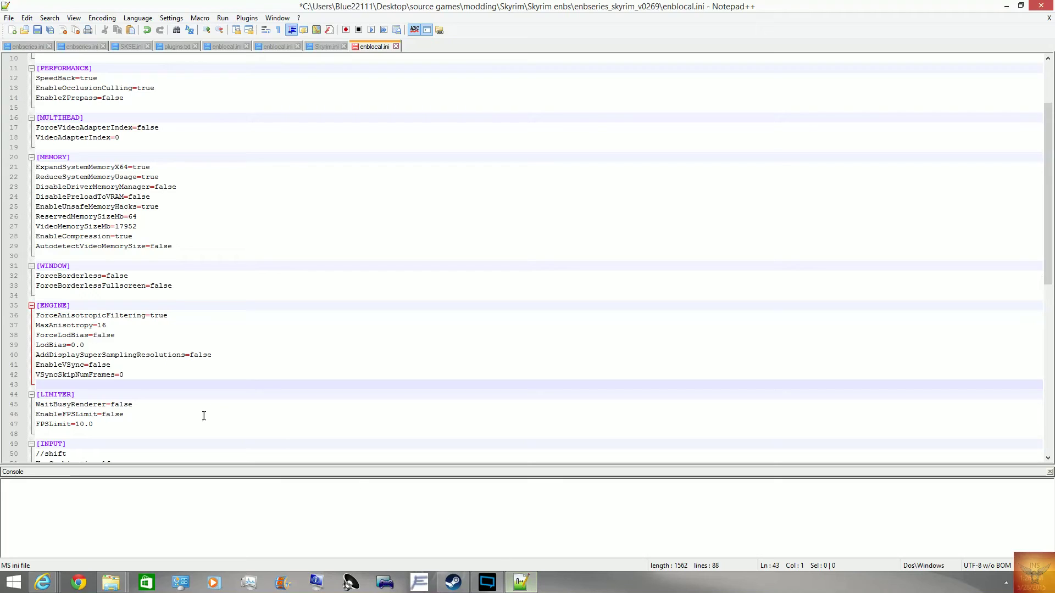
scroll(205, 417, "down", 2)
left_click(112, 365)
left_click(83, 366)
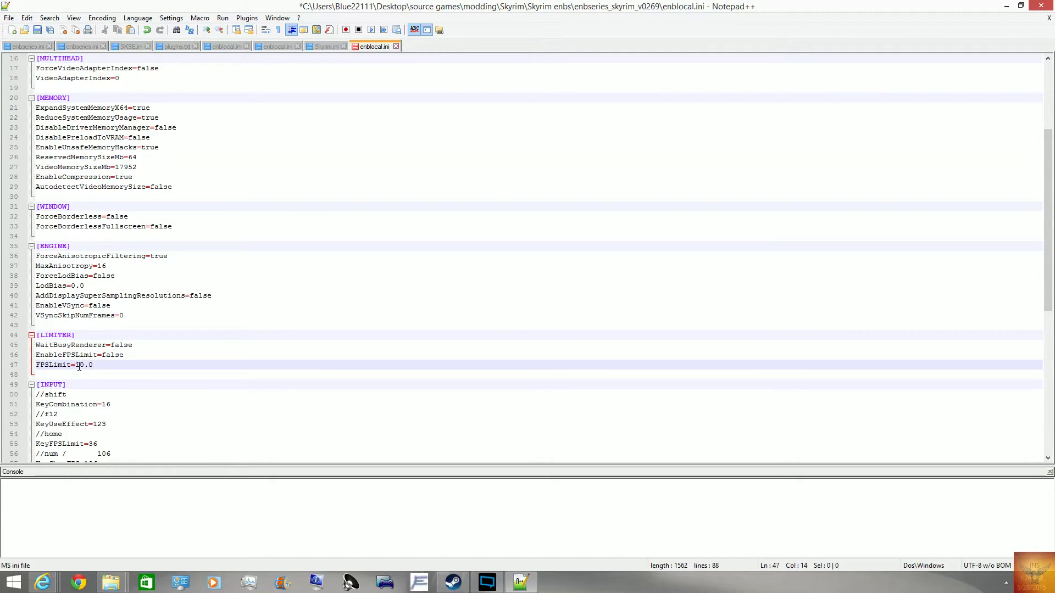
key("BackSpace")
key("BackSpace")
type("59")
- Switch EnableFPSLimit from false to true
left_click_drag(125, 356, 103, 358)
type("true")
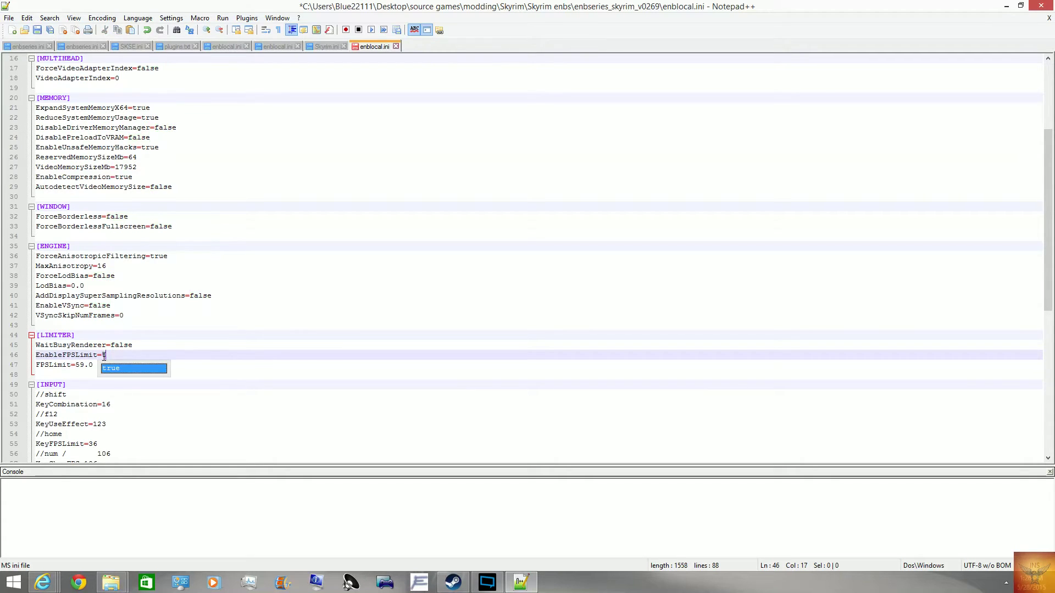
left_click(104, 357)
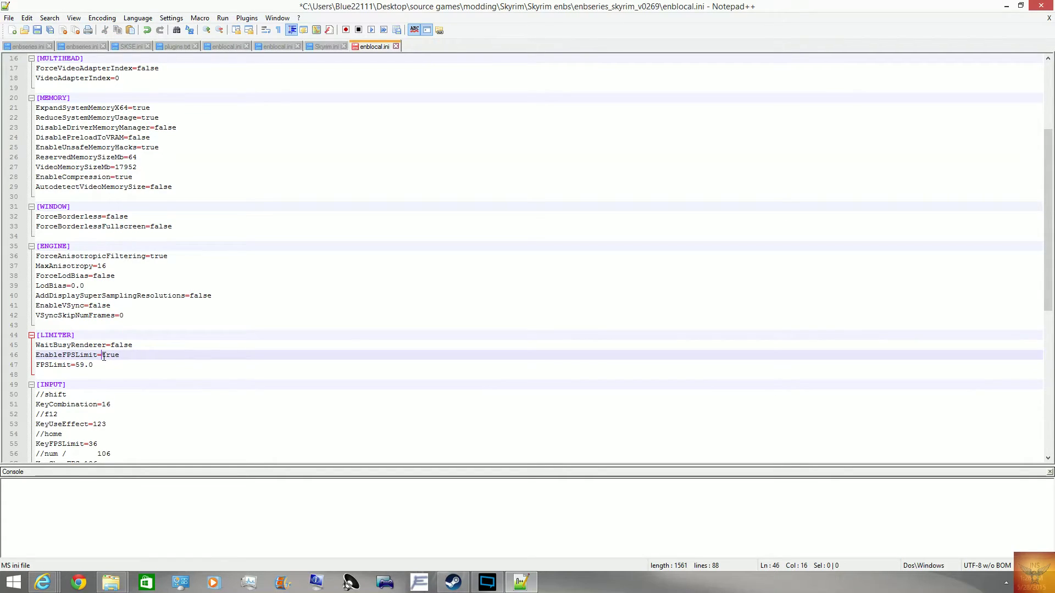
left_click(166, 358)
key("Down")
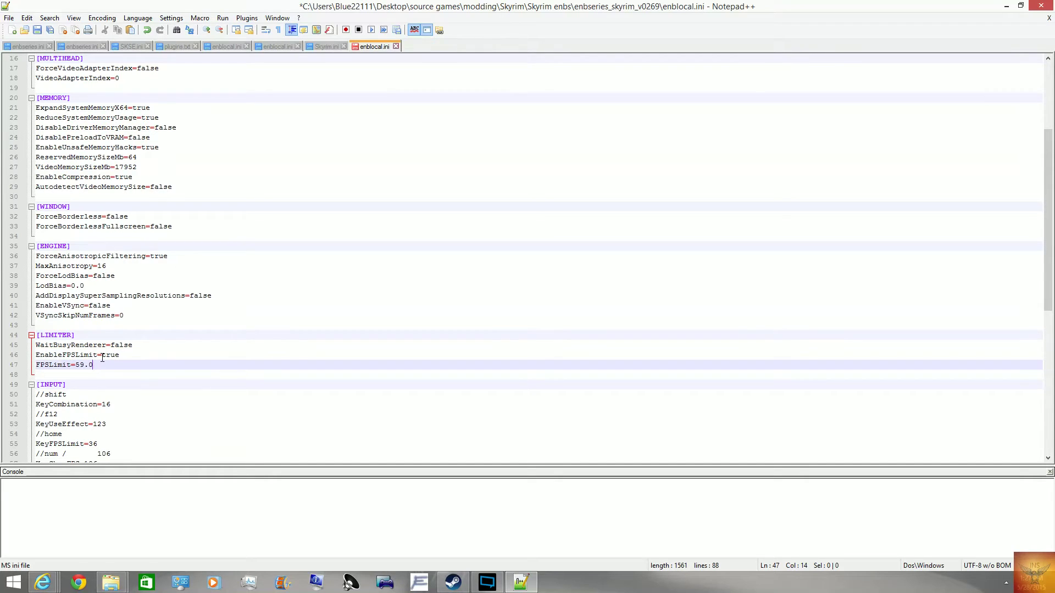
left_click(129, 226)
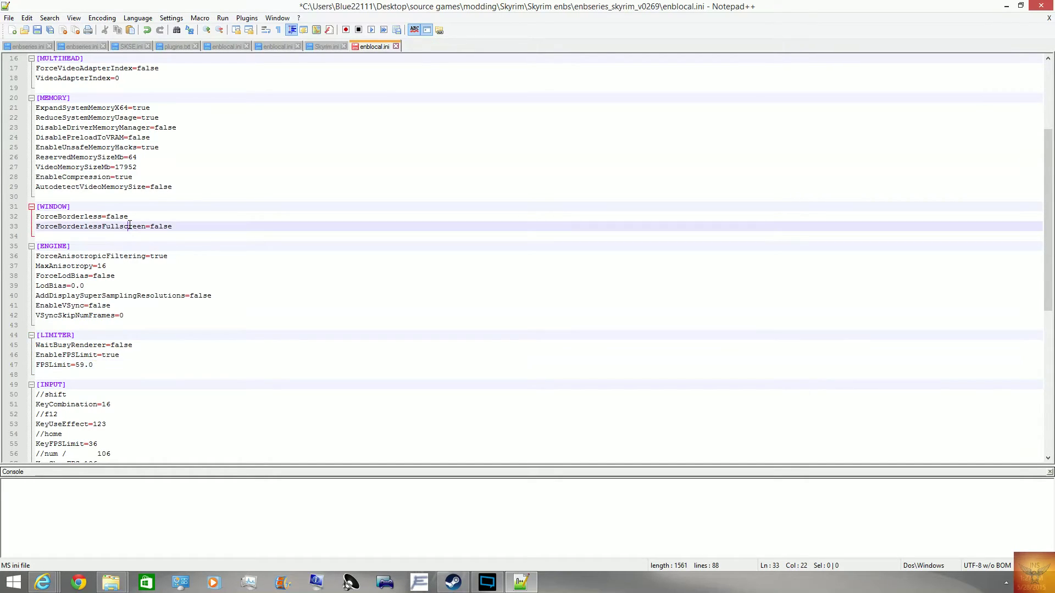
left_click(209, 240)
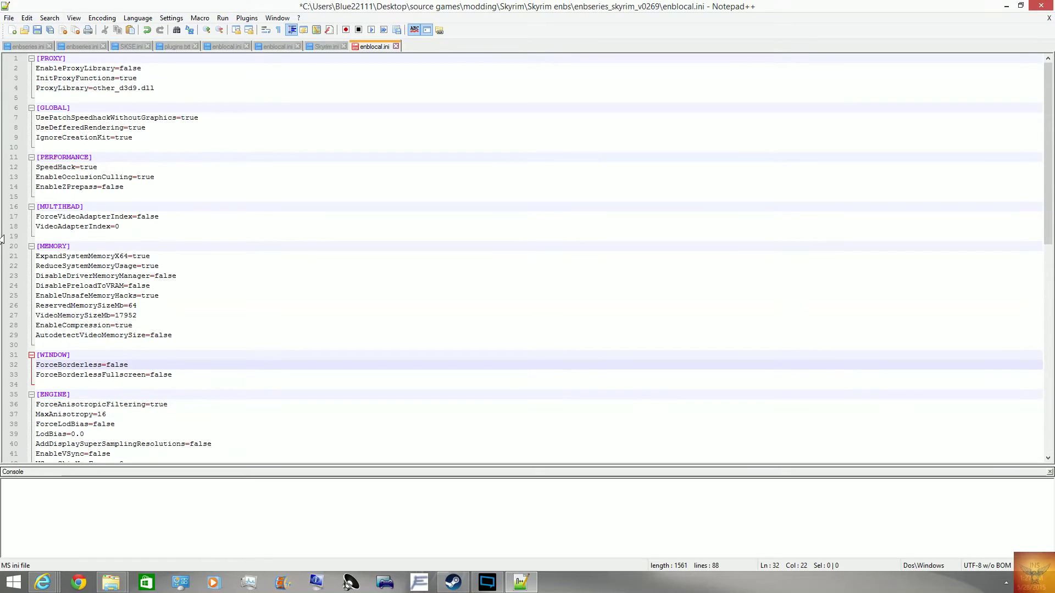
- Close the edited enblocal.ini without saving and copy the Steam file's [MEMORY] lines 21–30
left_click(396, 46)
left_click(543, 331)
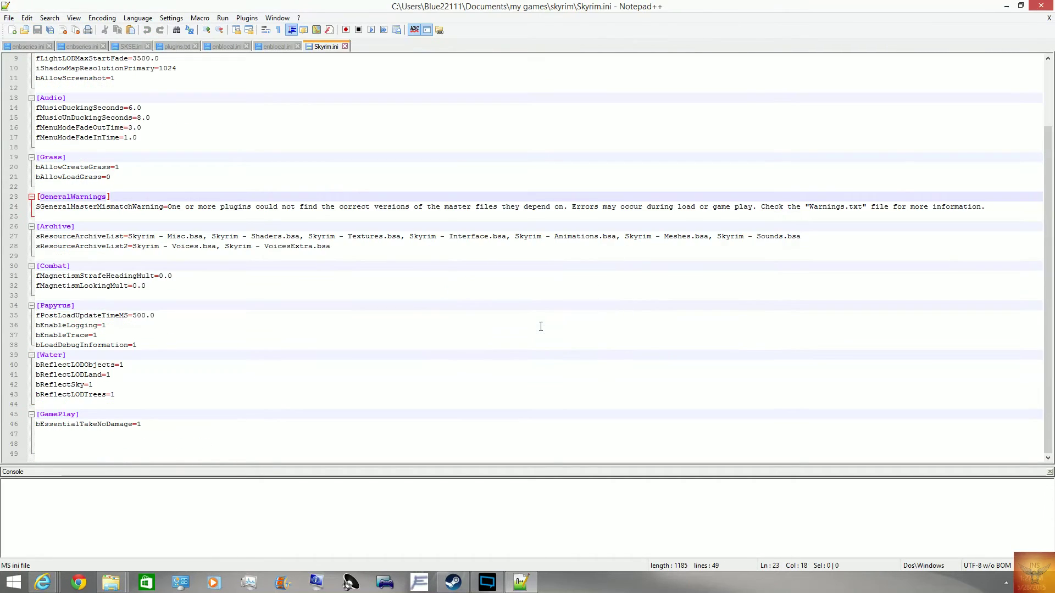
left_click(238, 42)
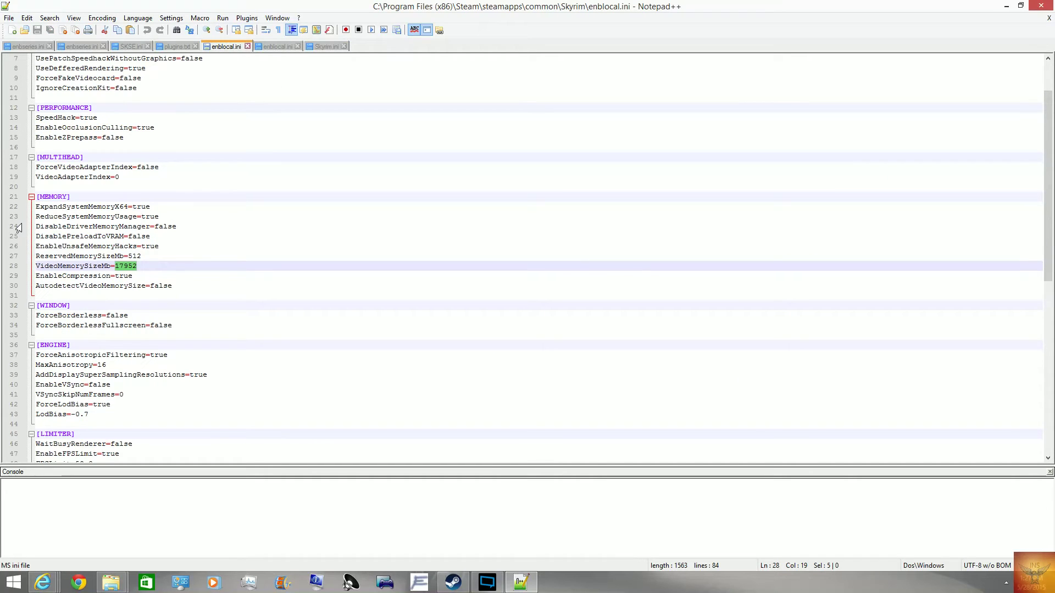
left_click_drag(9, 199, 1, 295)
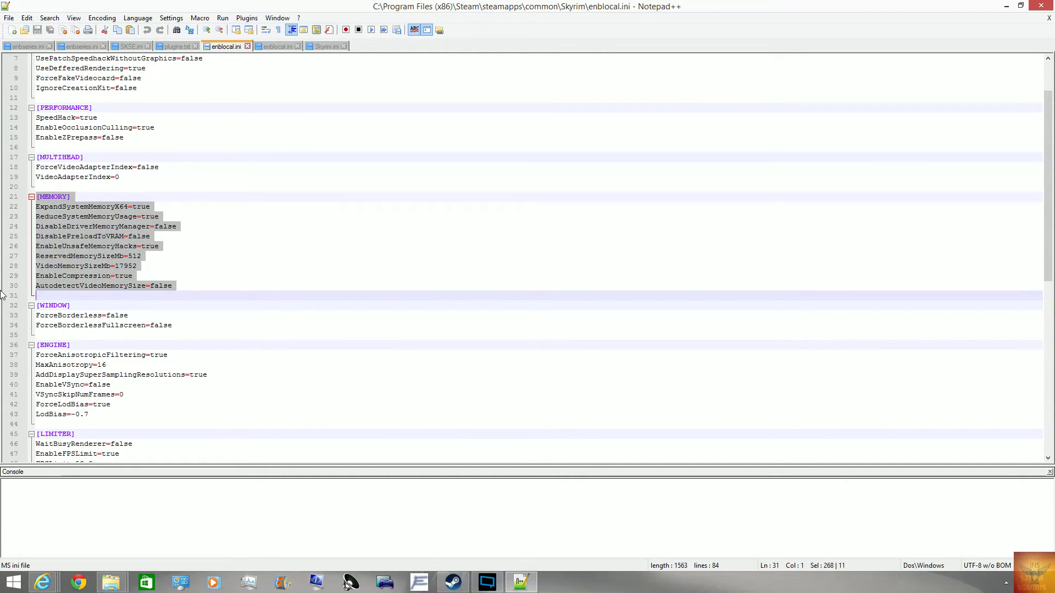
key("ctrl+c")
- Paste the [MEMORY] section into a new Pastebin paste and submit it, then close Notepad++
mouse_move(43, 582)
left_click(191, 522)
key("ctrl+v")
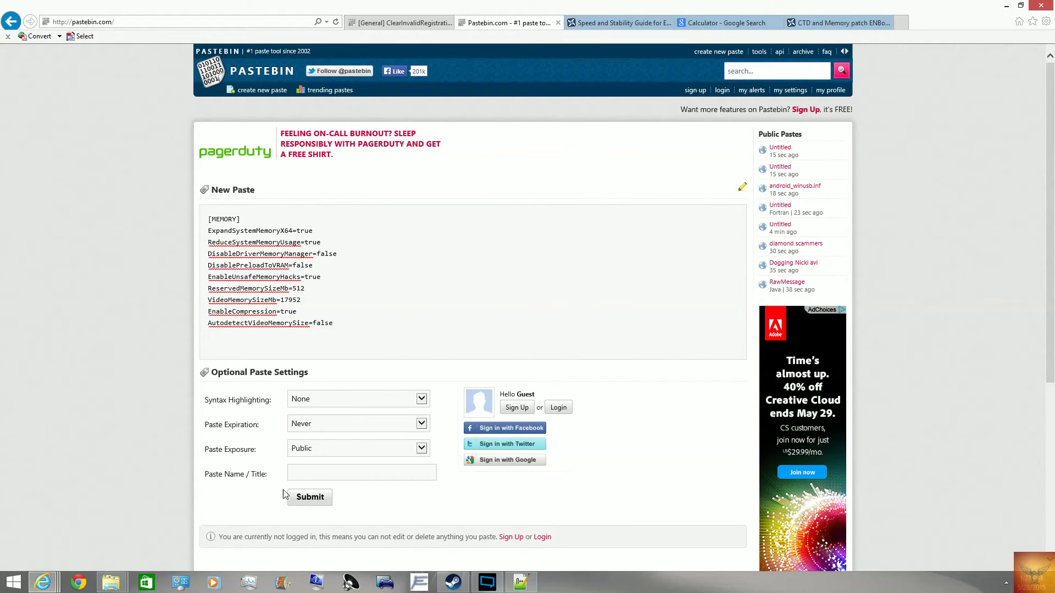
left_click(302, 501)
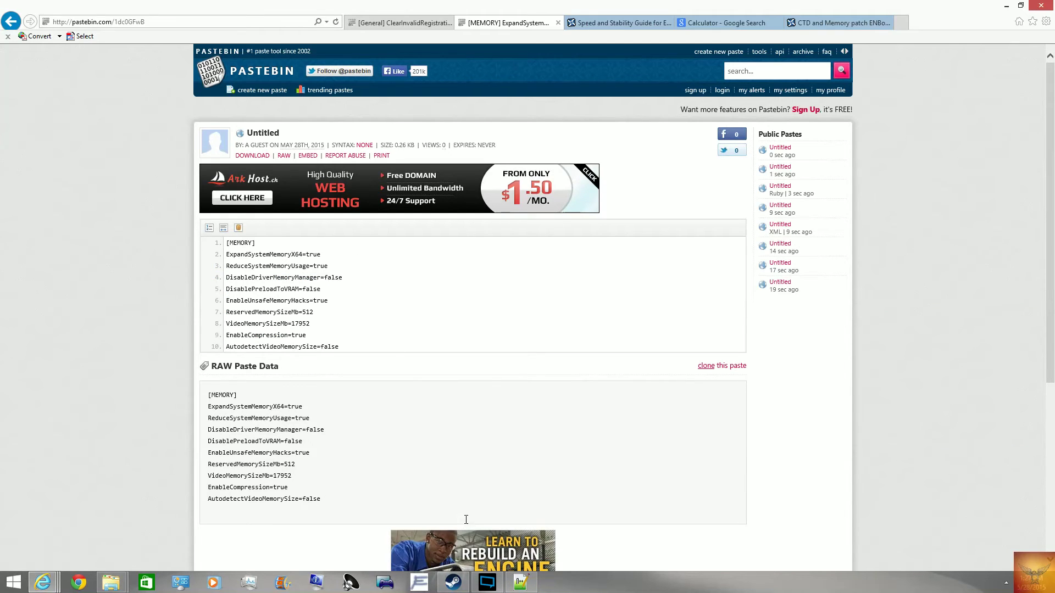
left_click(520, 581)
left_click(169, 334)
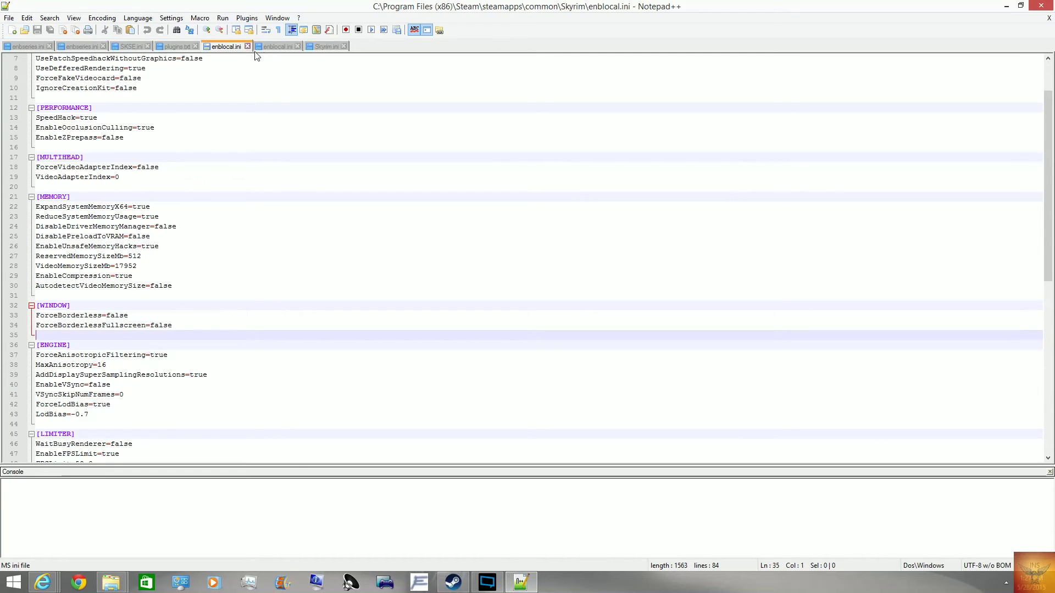
left_click(1041, 5)
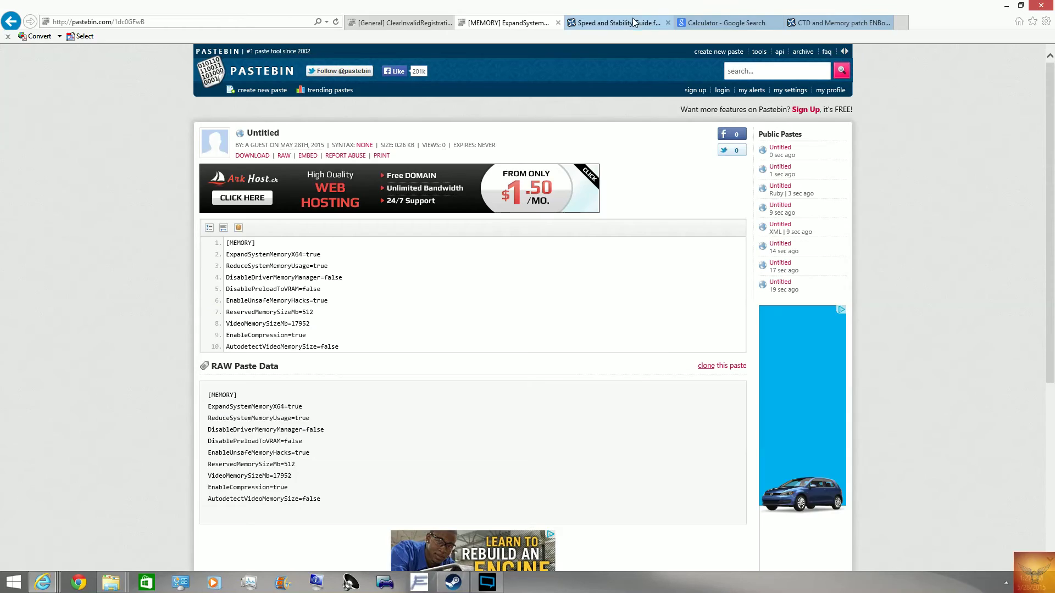
left_click(615, 22)
scroll(403, 244, "down", 4)
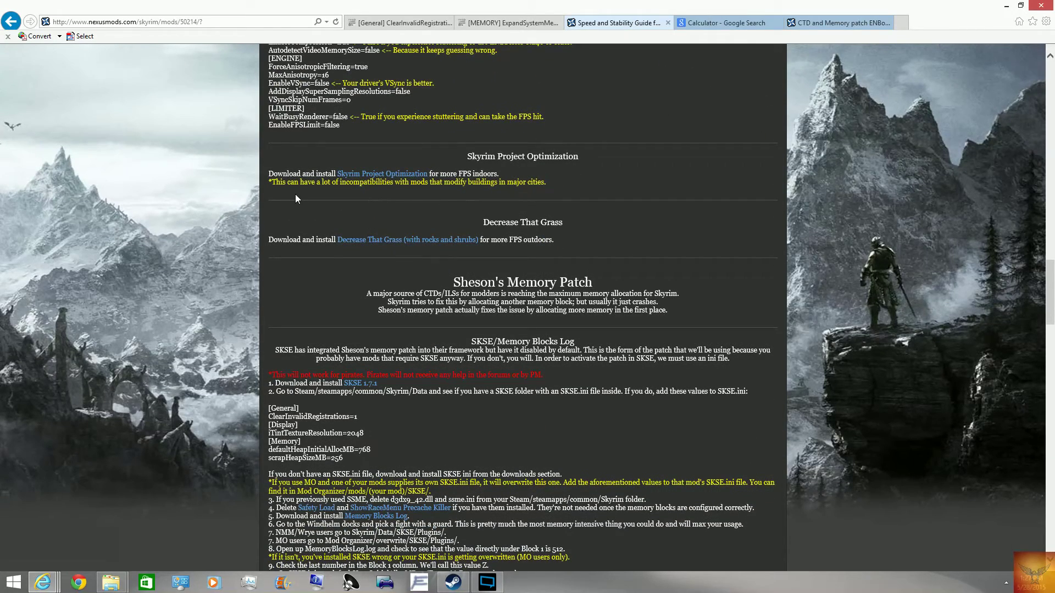
left_click_drag(280, 172, 265, 195)
left_click(526, 187)
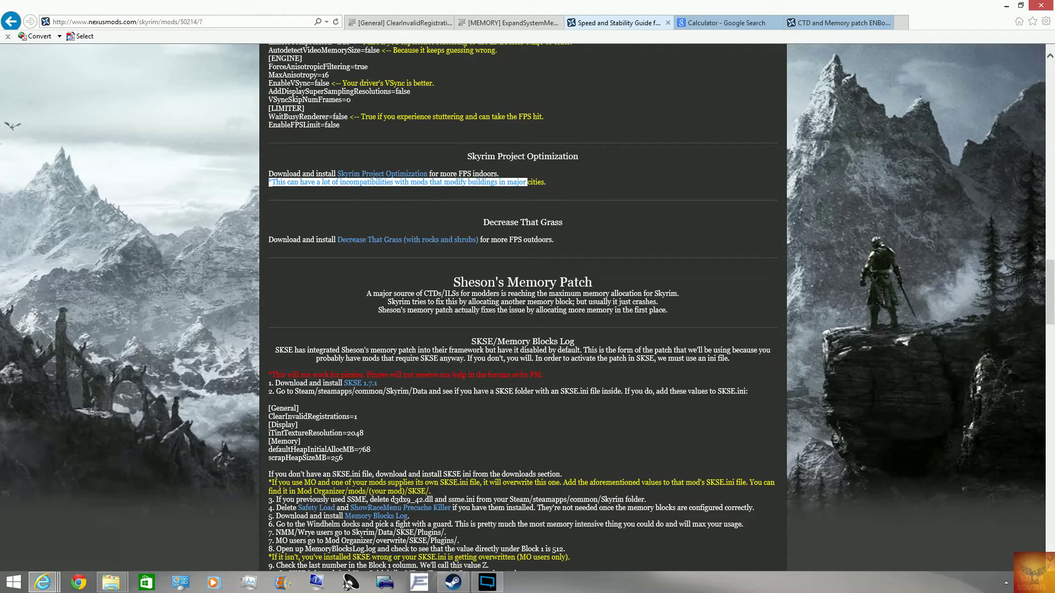
left_click(280, 178)
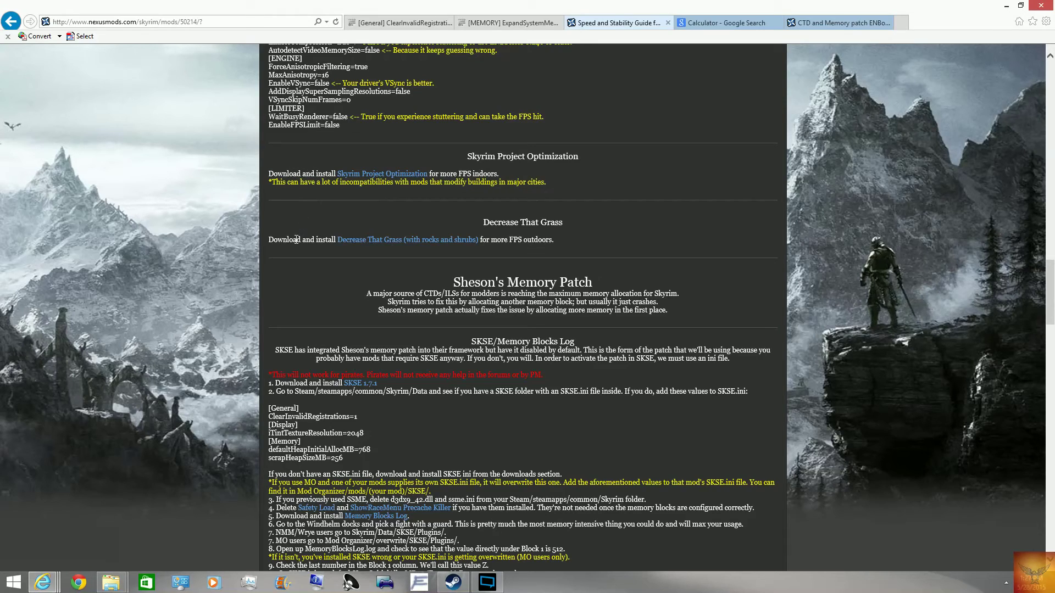
left_click_drag(267, 240, 493, 244)
left_click(575, 251)
left_click_drag(473, 286, 560, 303)
scroll(519, 272, "down", 7)
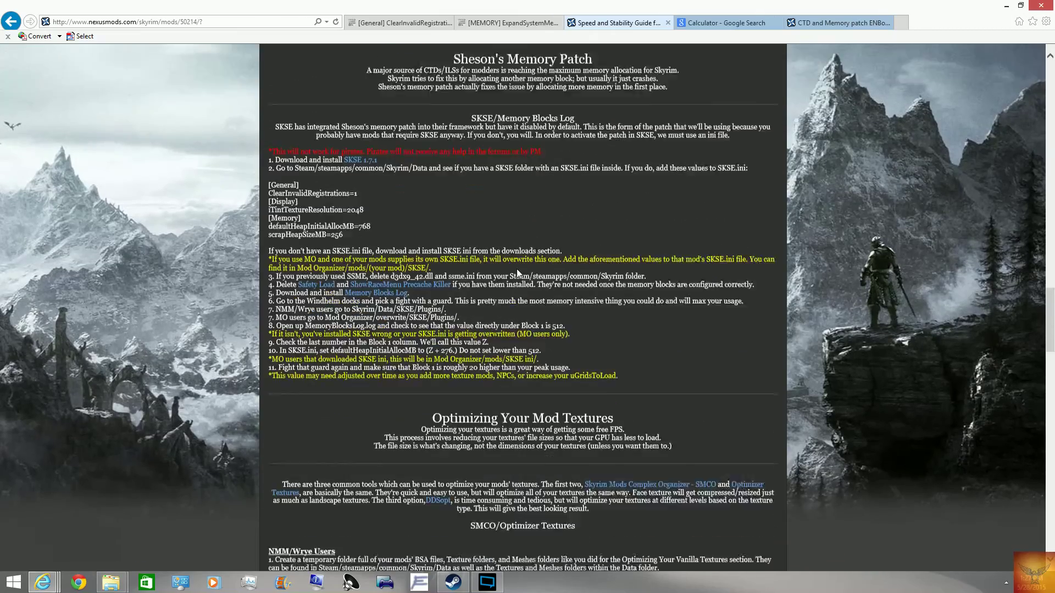
scroll(517, 268, "down", 5)
scroll(450, 241, "up", 5)
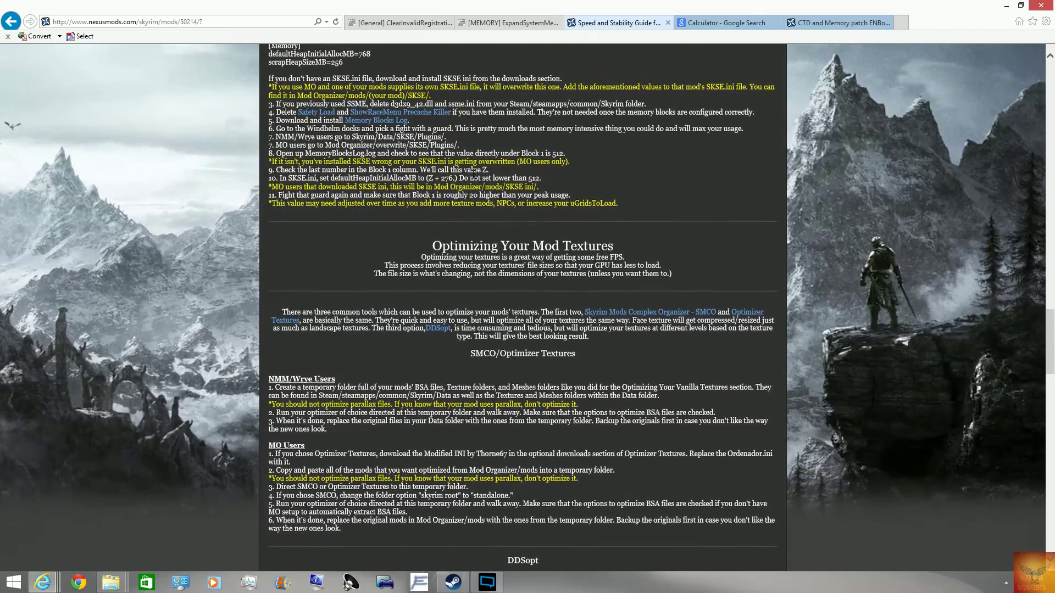
left_click_drag(450, 241, 621, 269)
left_click(621, 269)
left_click_drag(439, 243, 500, 273)
left_click(664, 284)
scroll(494, 273, "down", 4)
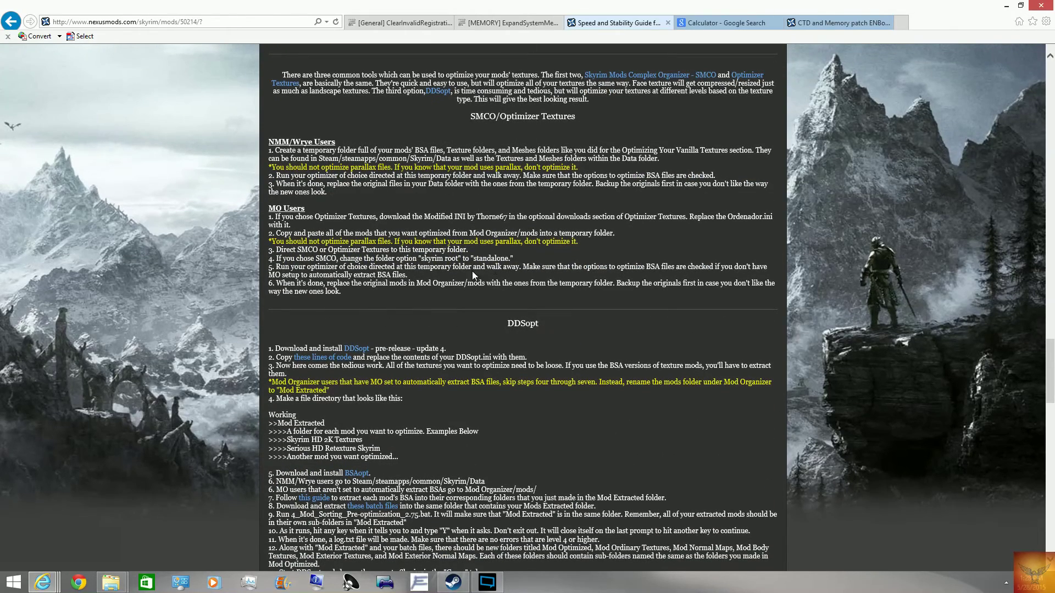
scroll(473, 275, "down", 12)
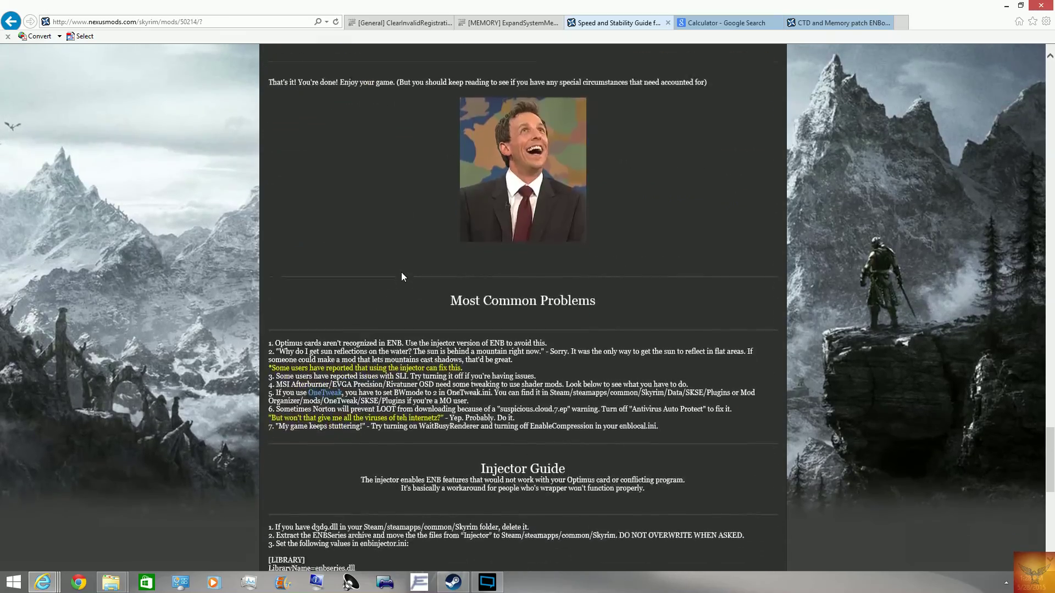
scroll(401, 273, "down", 8)
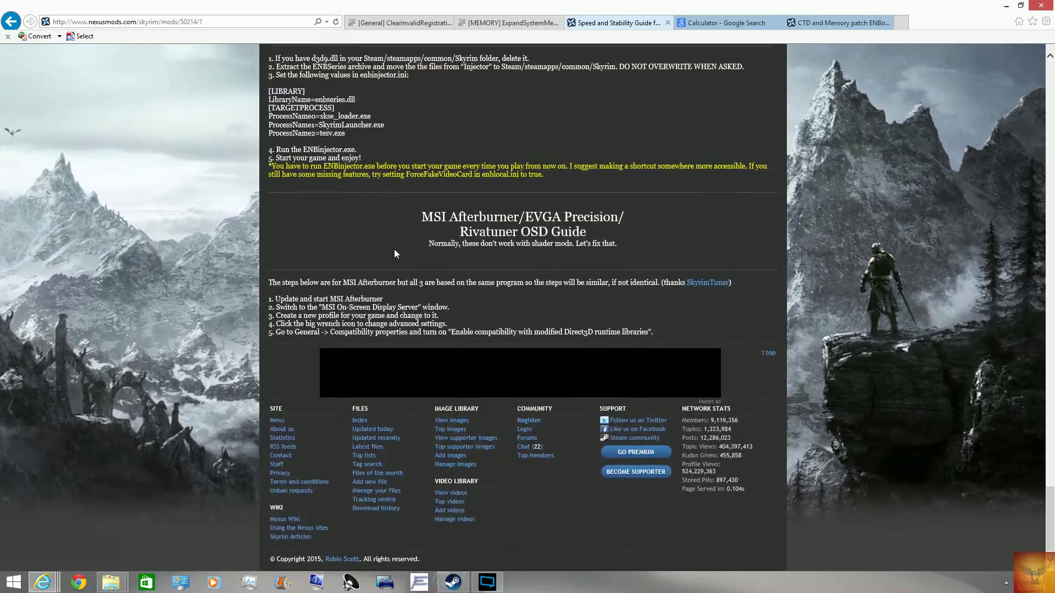
scroll(394, 253, "up", 3)
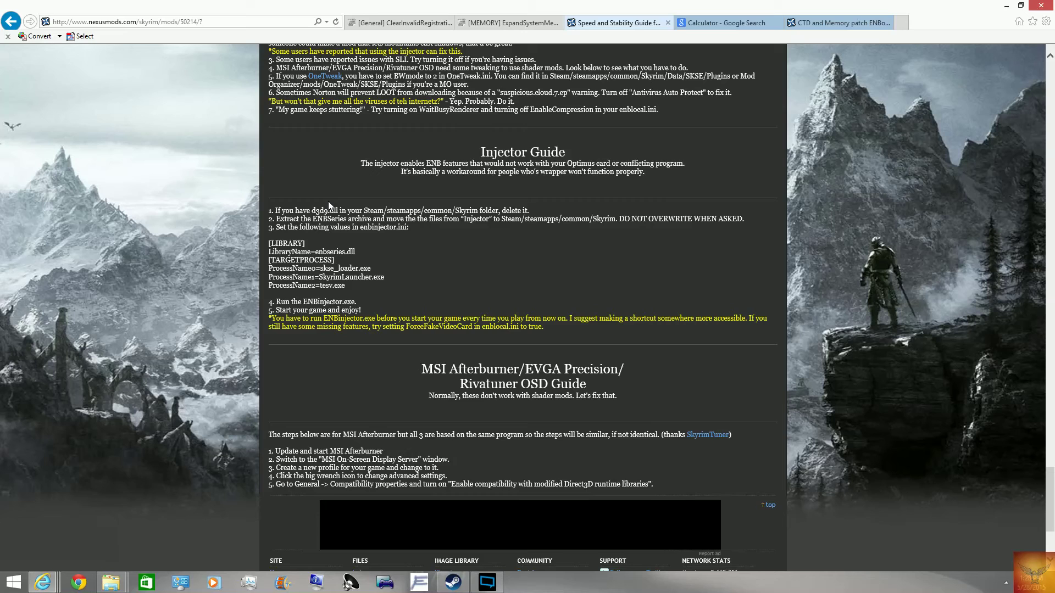
left_click(483, 23)
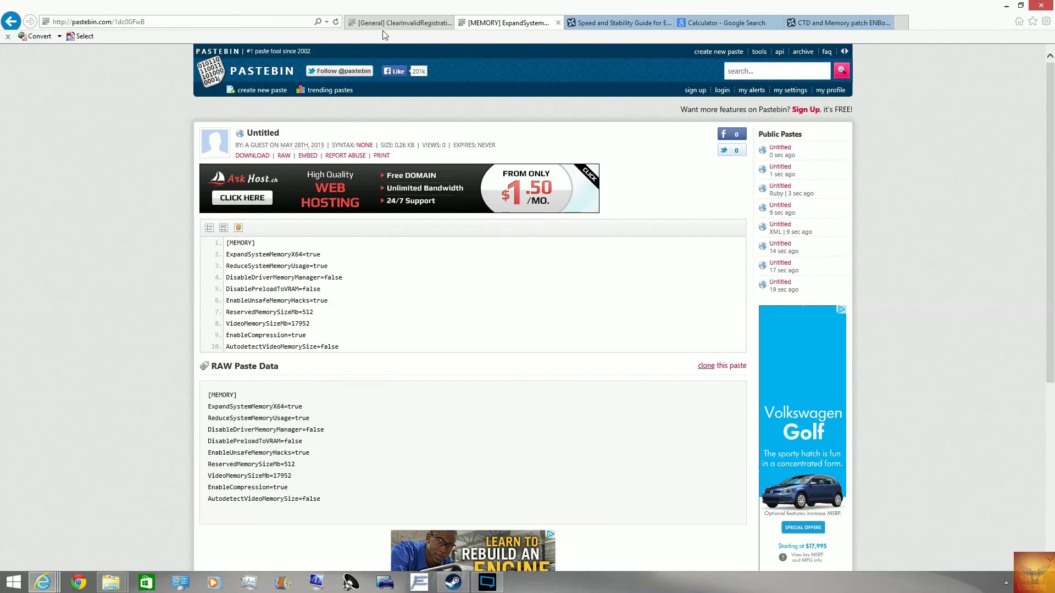
- Switch to the Speed and Stability Guide tab, then bring the OBS main window forward
left_click(594, 23)
left_click(489, 583)
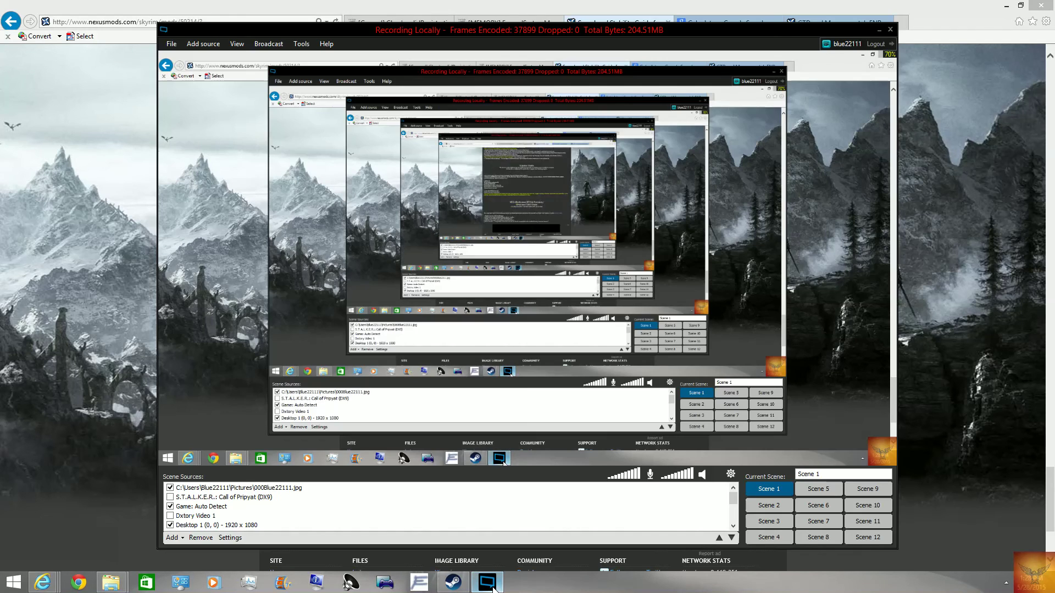